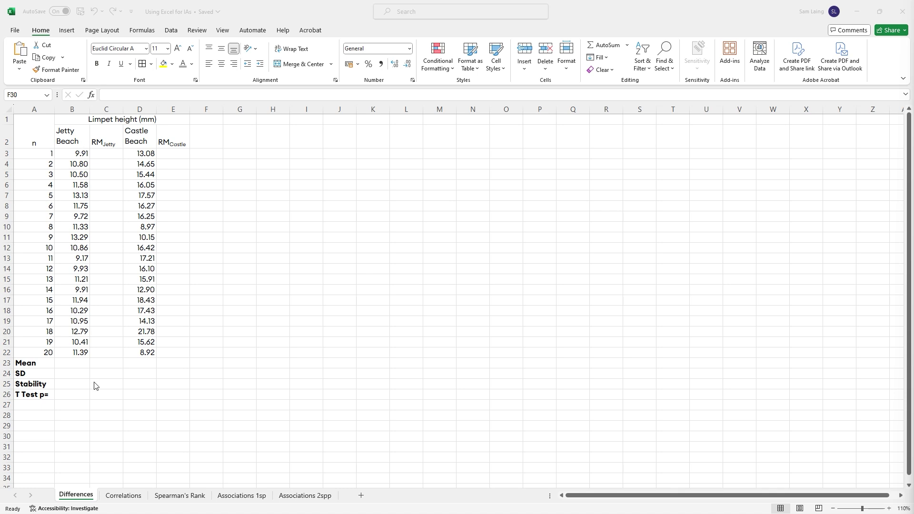
{"action": "left_click", "coordinate": [142, 153]}
{"action": "key", "text": "Down"}
{"action": "key", "text": "Down"}
{"action": "key", "text": "Down"}
{"action": "left_click", "coordinate": [142, 158]}
{"action": "left_click", "coordinate": [218, 194]}
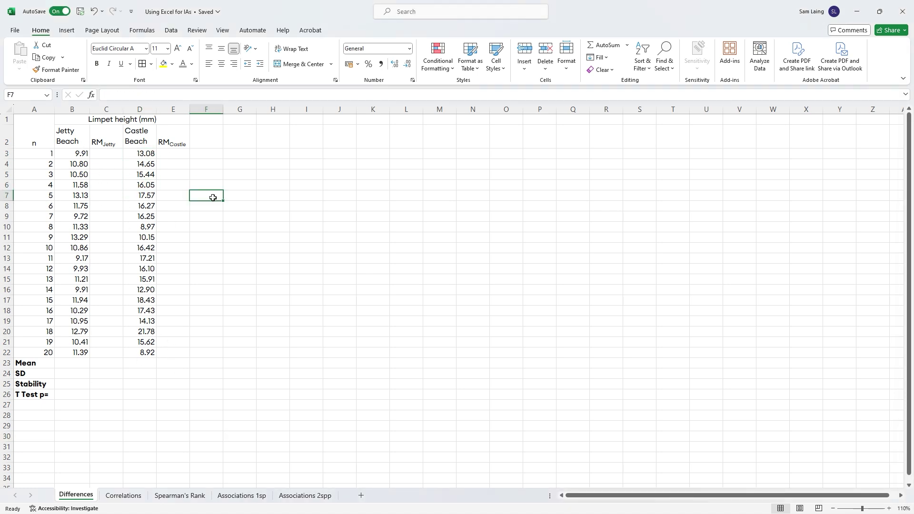
Examine the first four Jetty Beach heights, B3:B6, alongside the matching cells of the RM Jetty column
{"action": "left_click", "coordinate": [114, 141]}
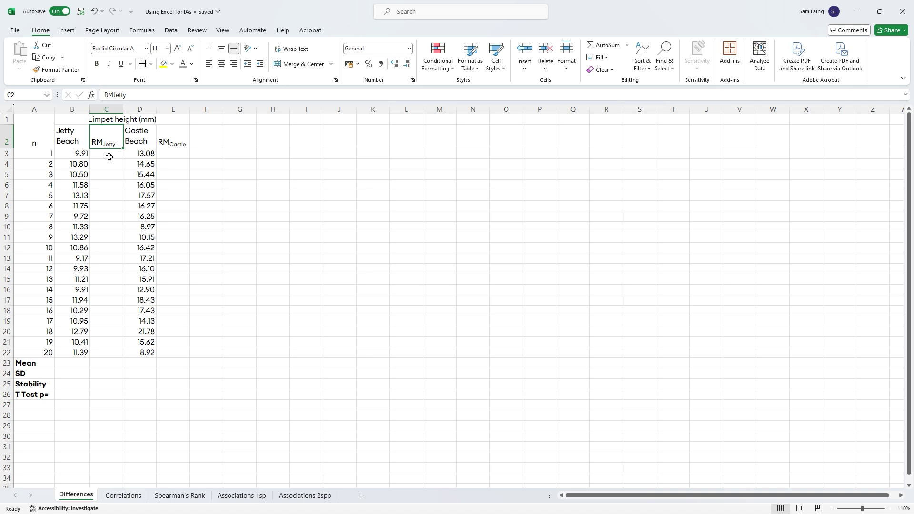
{"action": "left_click", "coordinate": [101, 154]}
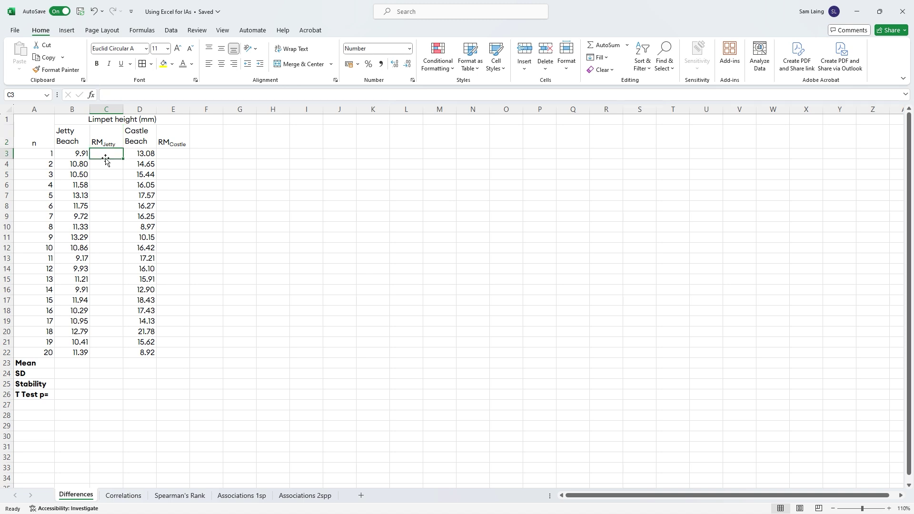
{"action": "key", "text": "Down"}
{"action": "key", "text": "Down"}
{"action": "key", "text": "Down"}
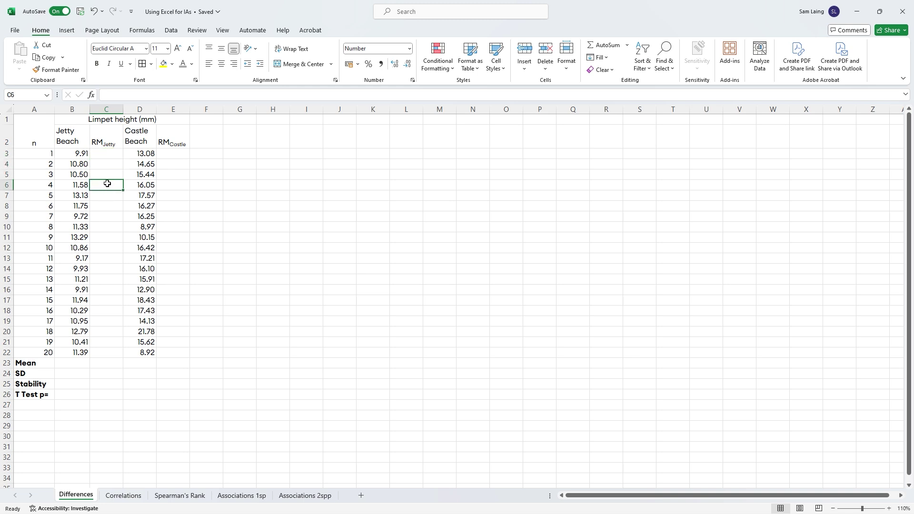
{"action": "left_click", "coordinate": [80, 186]}
{"action": "left_click_drag", "start_coordinate": [80, 185], "coordinate": [82, 155]}
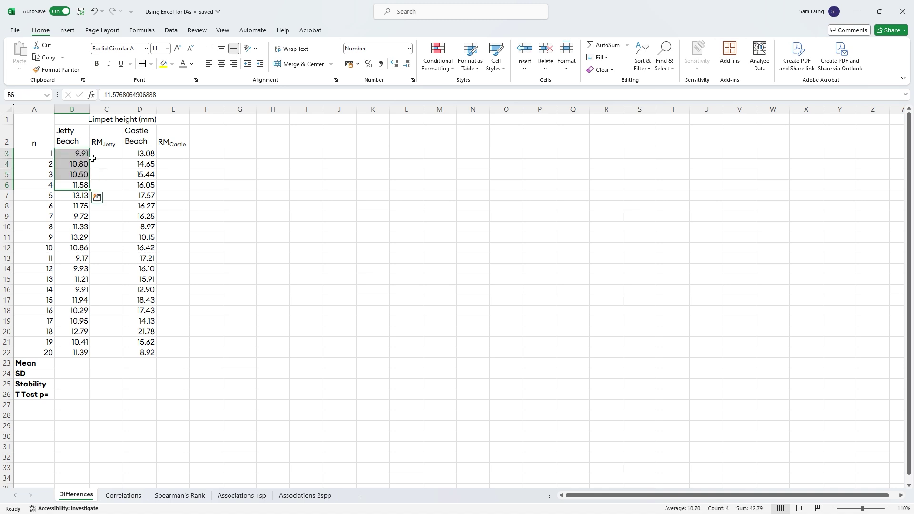
{"action": "left_click", "coordinate": [107, 190]}
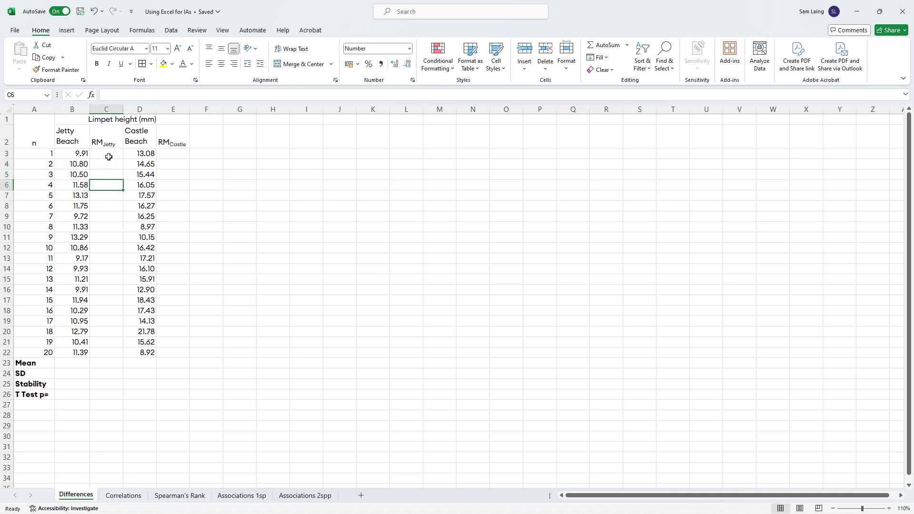
{"action": "left_click_drag", "start_coordinate": [80, 186], "coordinate": [81, 153]}
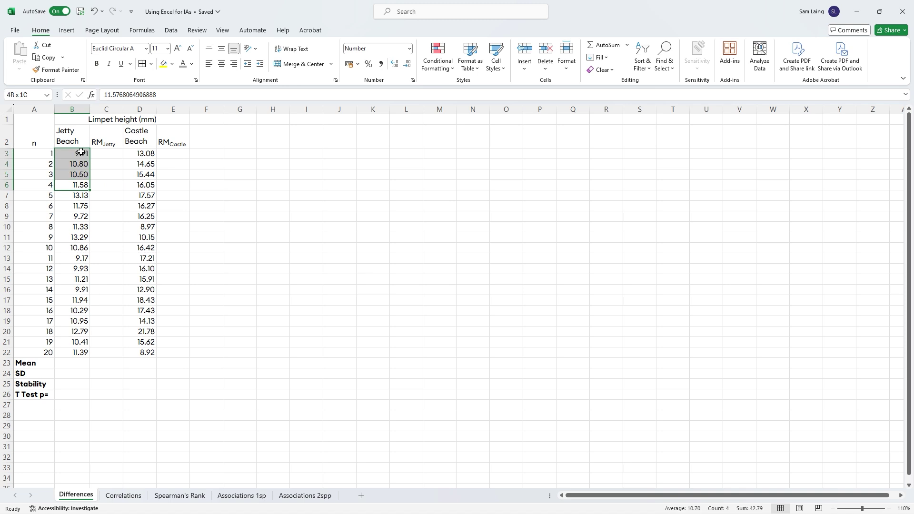
{"action": "left_click", "coordinate": [103, 185]}
Enter the formula =AVERAGE(B3:B3) in C3 to start the Jetty Beach running mean
{"action": "left_click", "coordinate": [106, 156]}
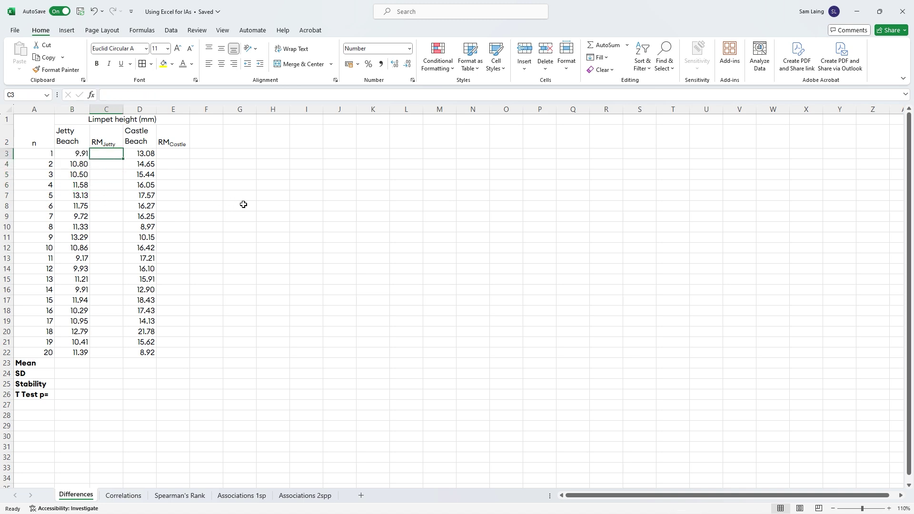
{"action": "type", "text": "=aver"}
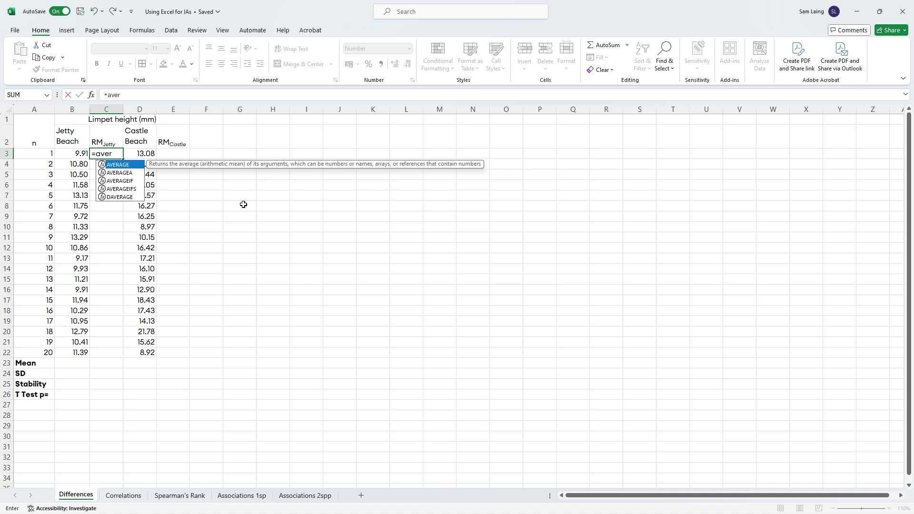
{"action": "type", "text": "age("}
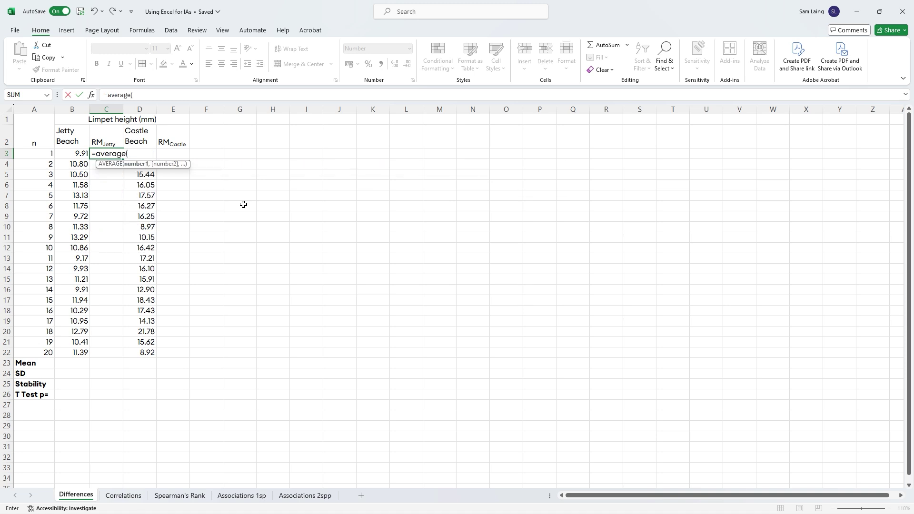
{"action": "left_click", "coordinate": [70, 154]}
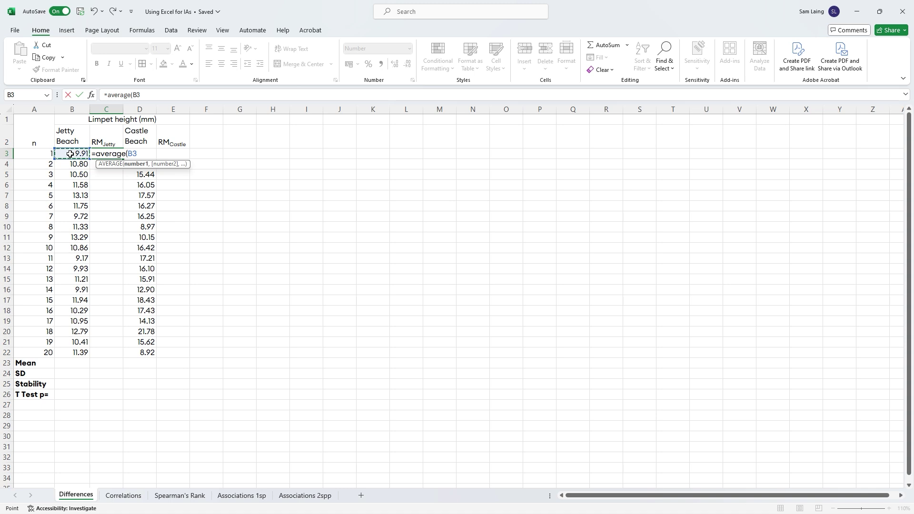
{"action": "key", "text": "F8"}
{"action": "type", "text": ")"}
{"action": "key", "text": "Return"}
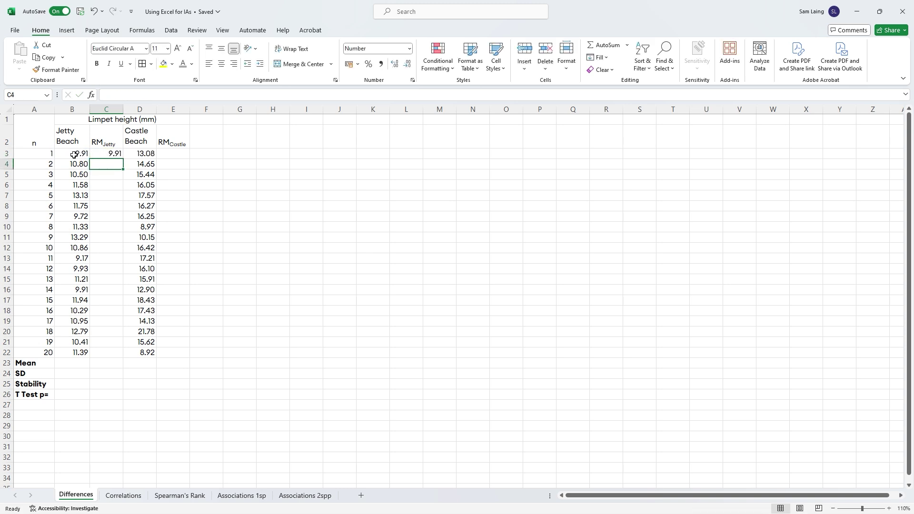
Anchor the starting row in C3's formula so it reads =AVERAGE(B$3:B3), and fill it down through C22
{"action": "left_click", "coordinate": [107, 155]}
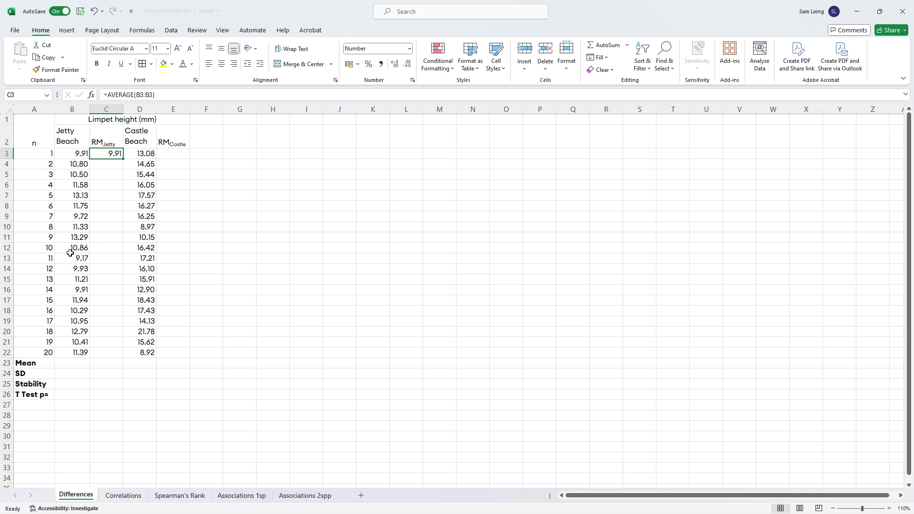
{"action": "left_click", "coordinate": [140, 96]}
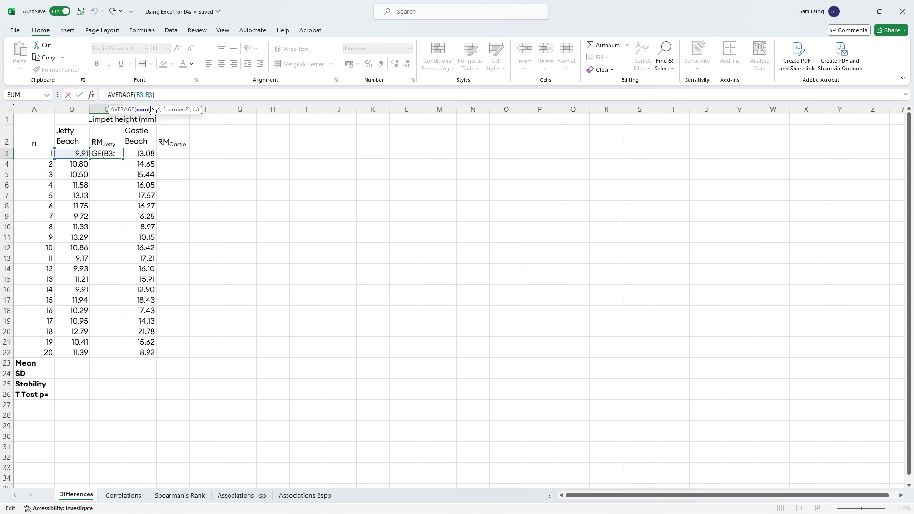
{"action": "type", "text": "$"}
{"action": "key", "text": "Return"}
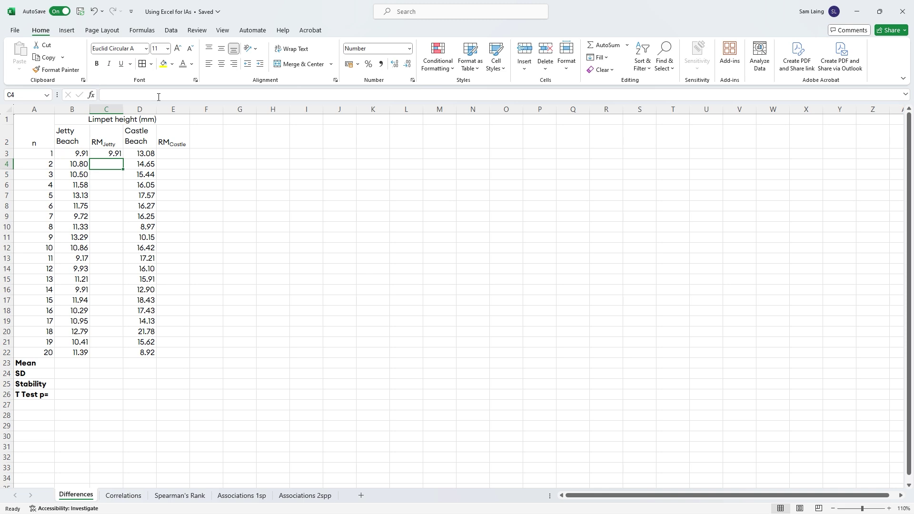
{"action": "key", "text": "Up"}
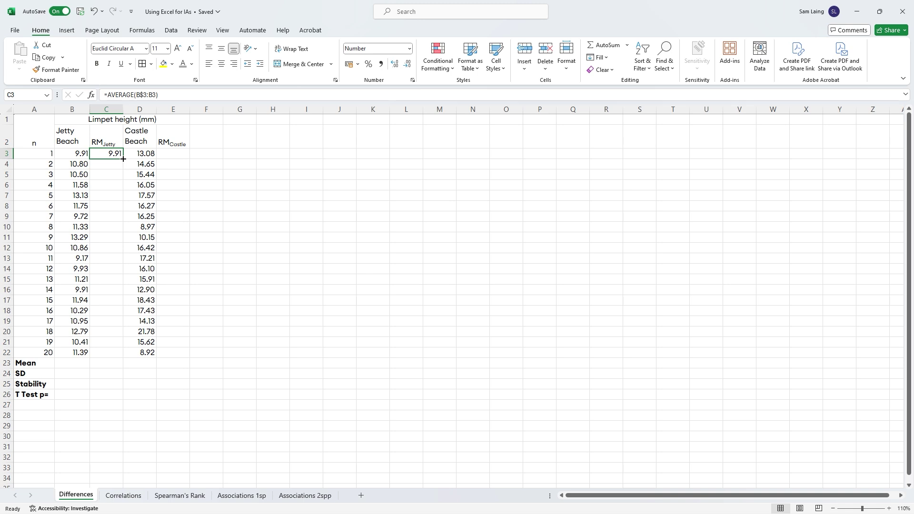
{"action": "left_click_drag", "start_coordinate": [123, 160], "coordinate": [123, 357]}
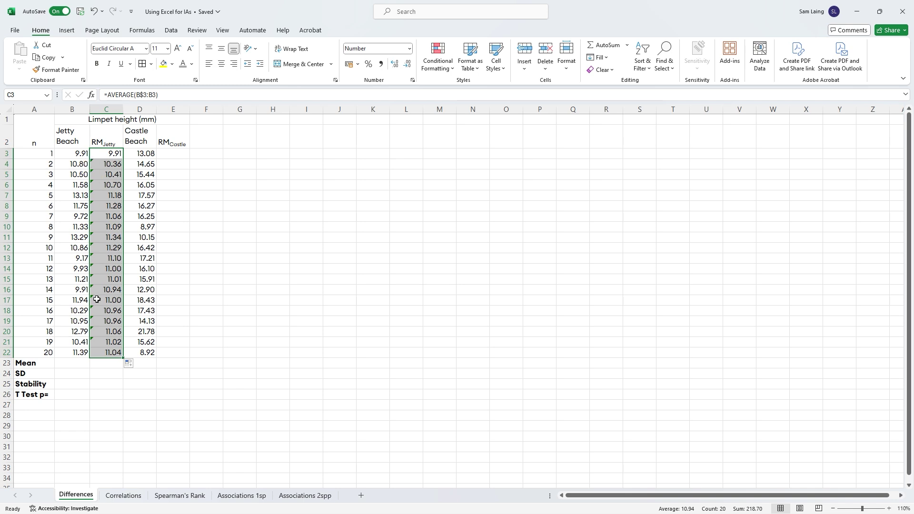
Ignore the adjacent-cells formula errors flagged on the Jetty running means in C4:C21
{"action": "left_click", "coordinate": [104, 166]}
{"action": "left_click", "coordinate": [78, 166]}
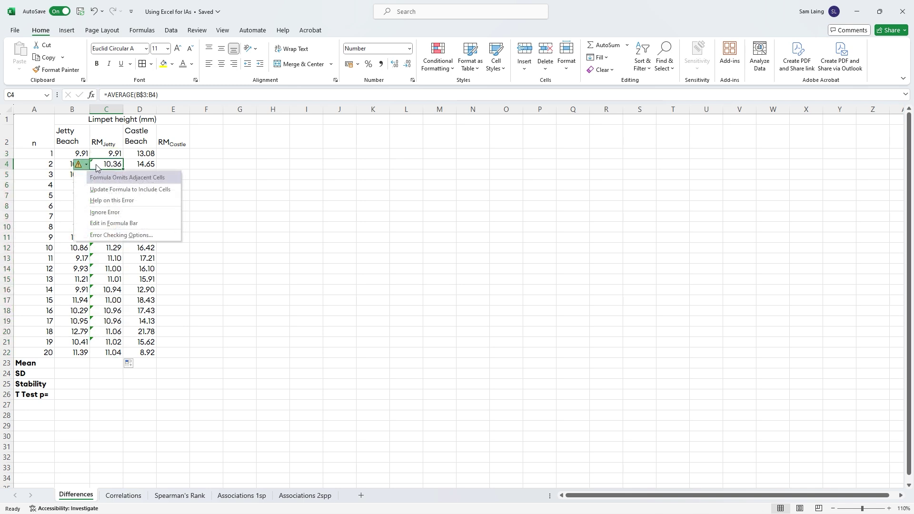
{"action": "left_click", "coordinate": [93, 167]}
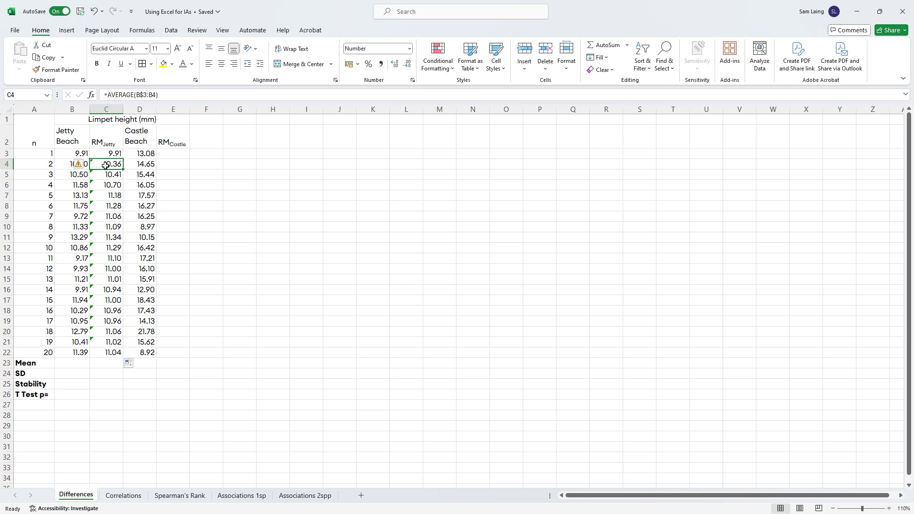
{"action": "left_click_drag", "start_coordinate": [106, 166], "coordinate": [110, 344]}
{"action": "left_click", "coordinate": [78, 164]}
{"action": "left_click", "coordinate": [100, 208]}
{"action": "left_click", "coordinate": [139, 226]}
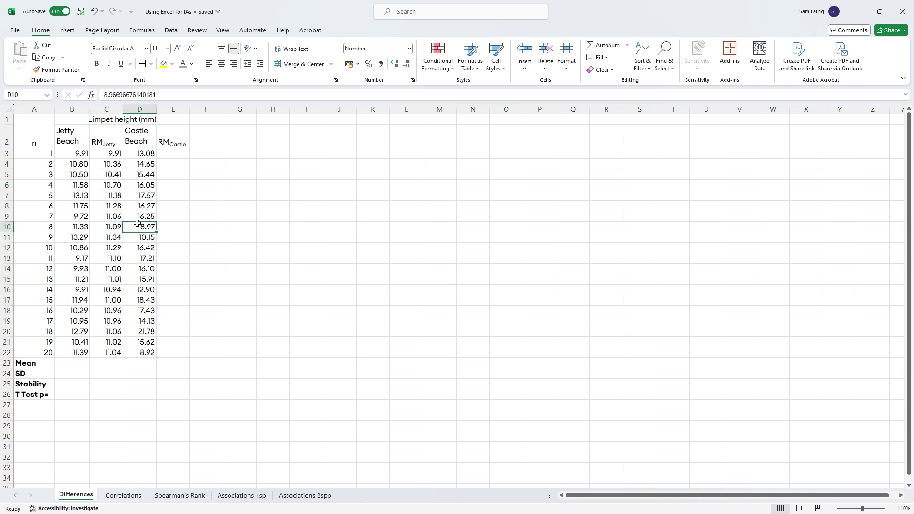
Copy the running-mean formula from C3 to E3 and fill it down through E22 for Castle Beach
{"action": "left_click", "coordinate": [114, 152]}
{"action": "left_click", "coordinate": [182, 155]}
{"action": "left_click", "coordinate": [106, 155]}
{"action": "key", "text": "ctrl+c"}
{"action": "left_click", "coordinate": [177, 154]}
{"action": "key", "text": "ctrl+v"}
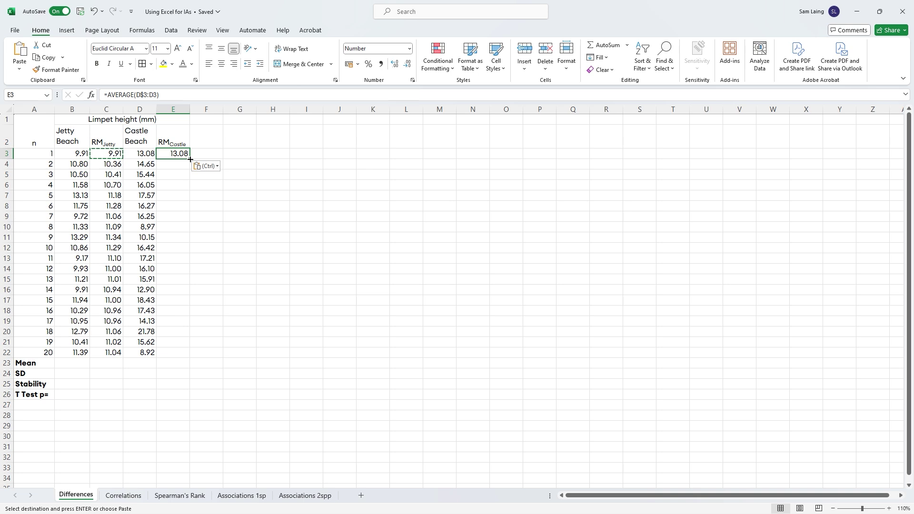
{"action": "left_click_drag", "start_coordinate": [190, 160], "coordinate": [196, 365]}
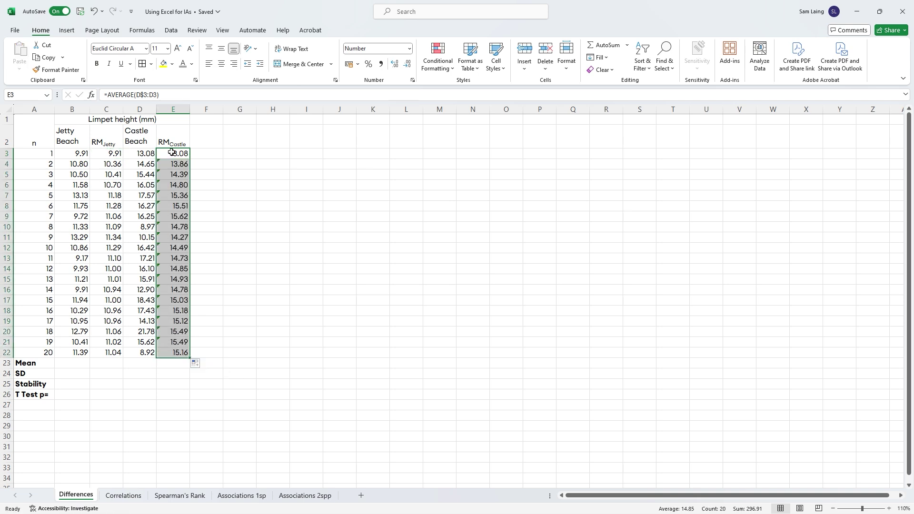
Ignore the adjacent-cells formula errors flagged on the Castle running means in E4:E21
{"action": "left_click_drag", "start_coordinate": [174, 168], "coordinate": [182, 343]}
{"action": "left_click", "coordinate": [152, 164]}
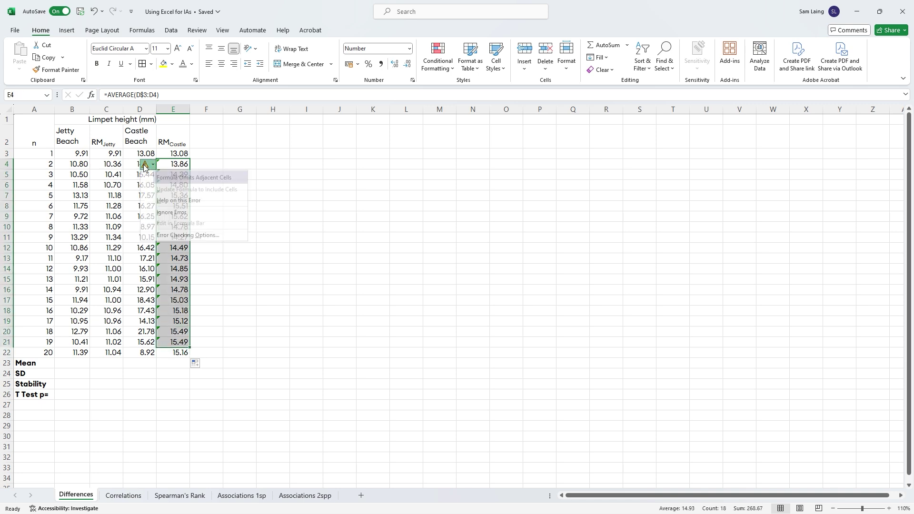
{"action": "left_click", "coordinate": [160, 213]}
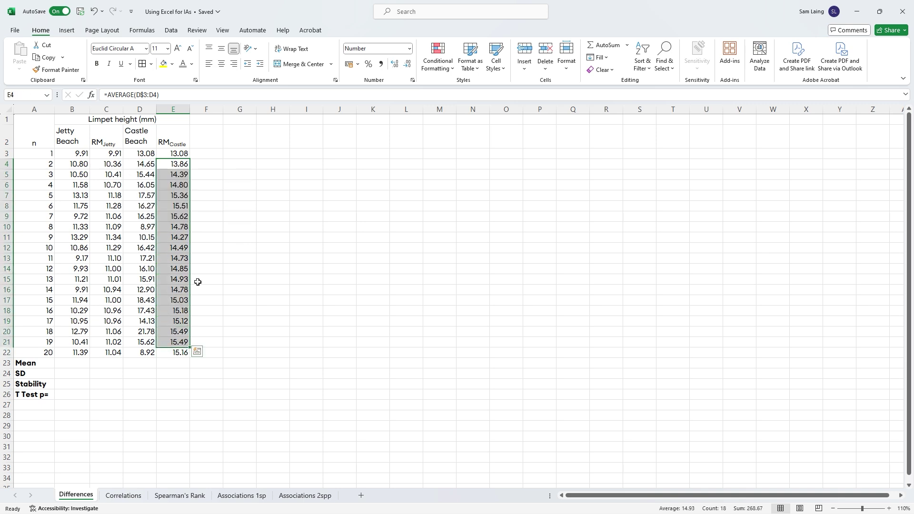
{"action": "left_click", "coordinate": [220, 330]}
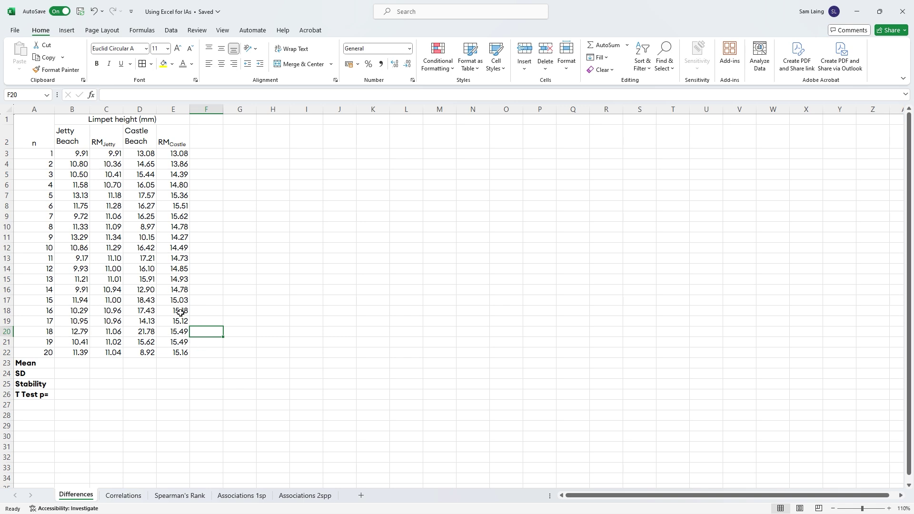
Calculate the stability of the last five Jetty running means in C25 with =MAX(C18:C22)/MIN(C18:C22)
{"action": "left_click_drag", "start_coordinate": [180, 313], "coordinate": [181, 352]}
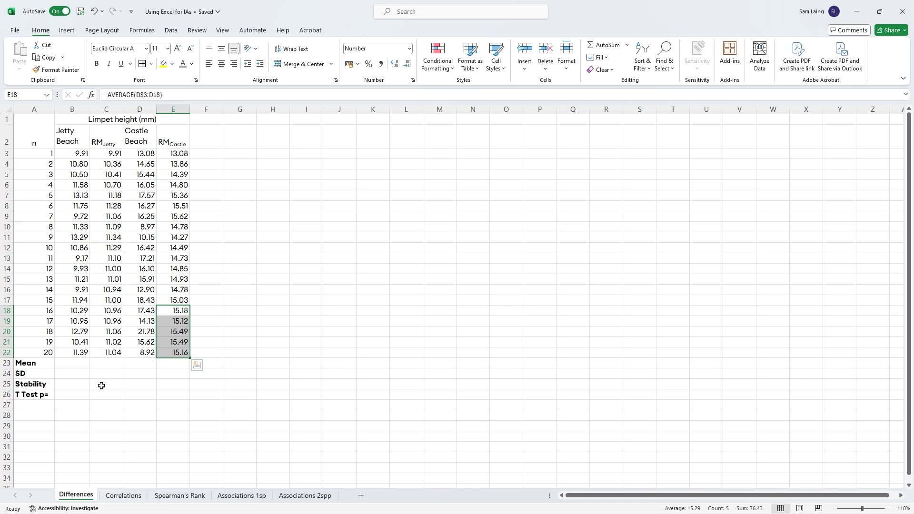
{"action": "left_click", "coordinate": [102, 386]}
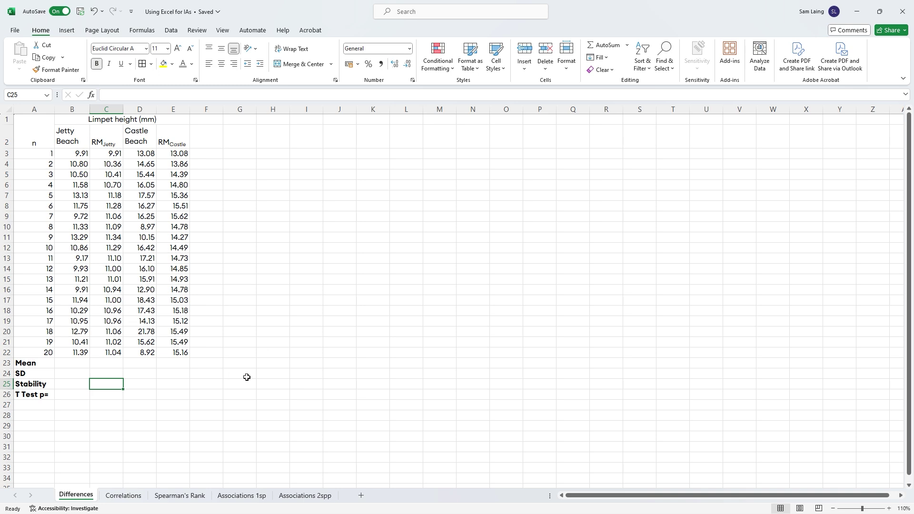
{"action": "type", "text": "="}
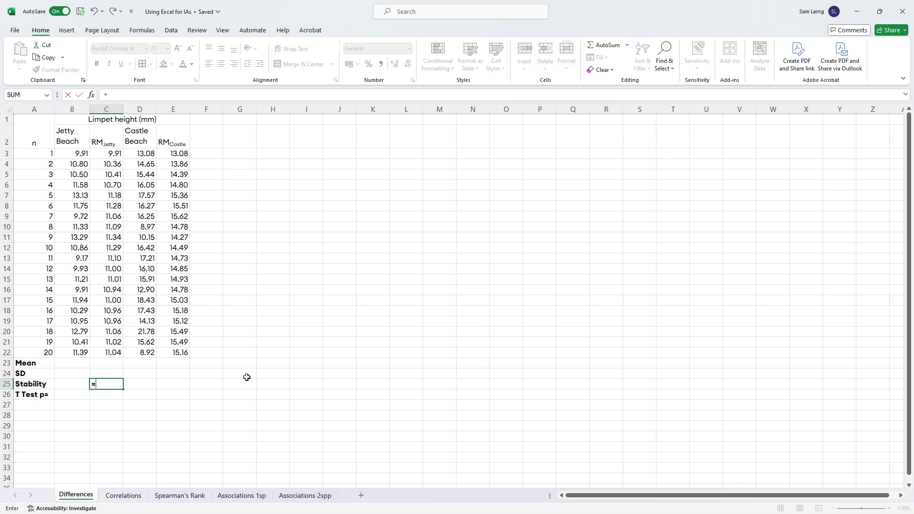
{"action": "type", "text": "m"}
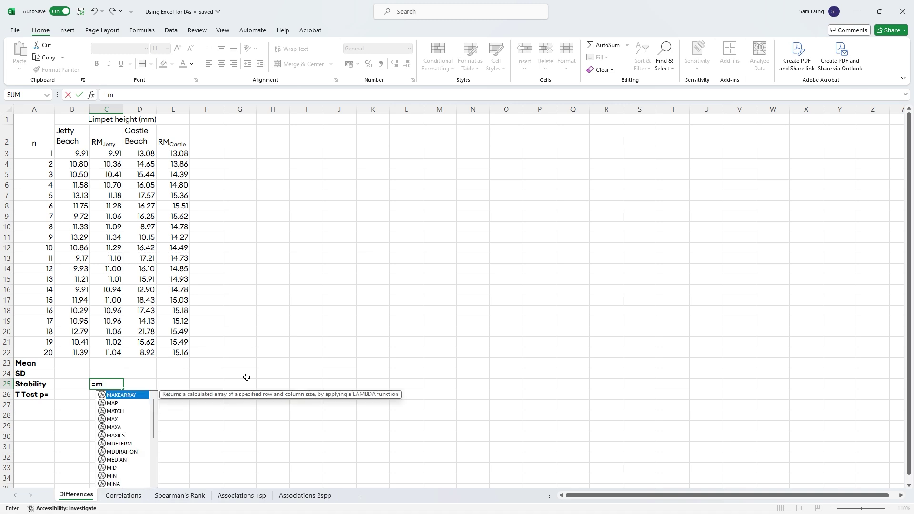
{"action": "type", "text": "ax("}
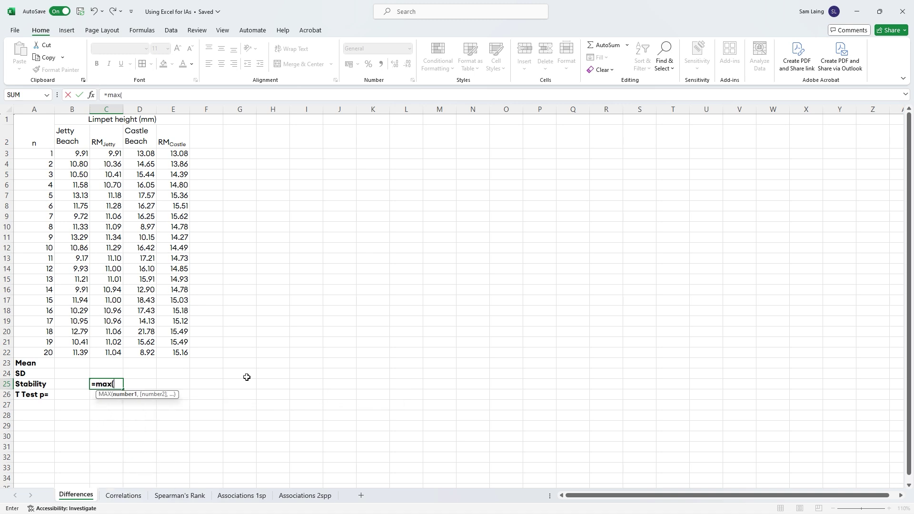
{"action": "left_click_drag", "start_coordinate": [113, 310], "coordinate": [110, 353]}
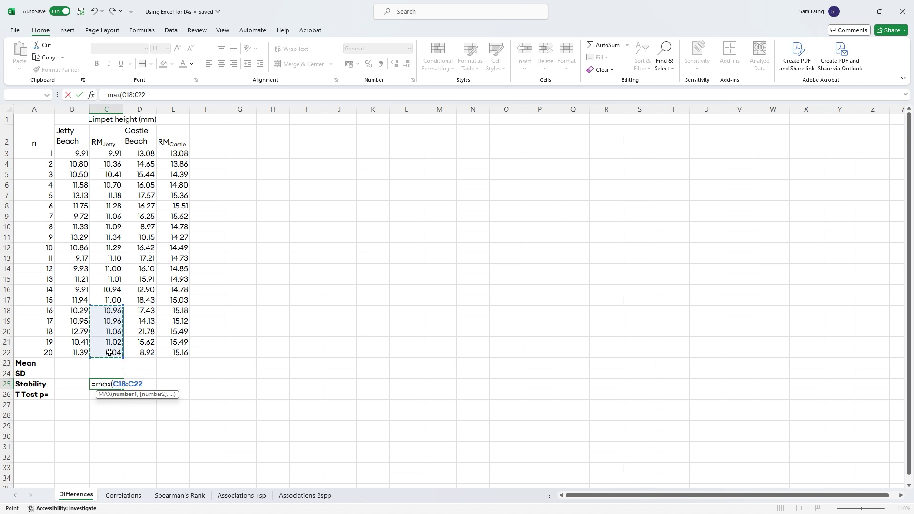
{"action": "type", "text": ")"}
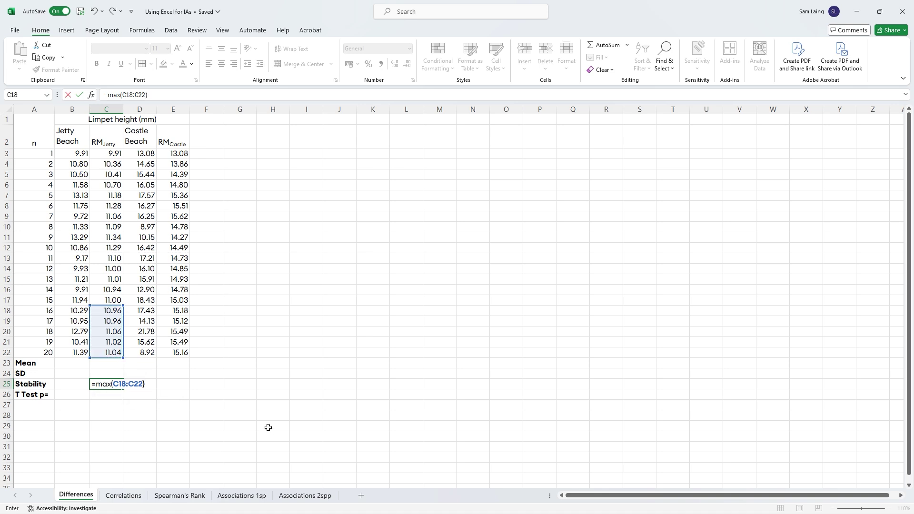
{"action": "type", "text": "/min("}
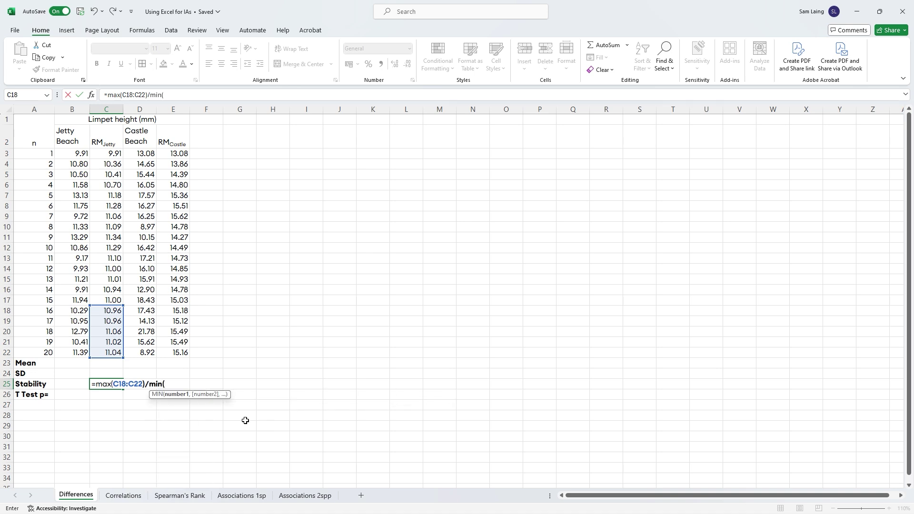
{"action": "left_click_drag", "start_coordinate": [109, 310], "coordinate": [98, 353]}
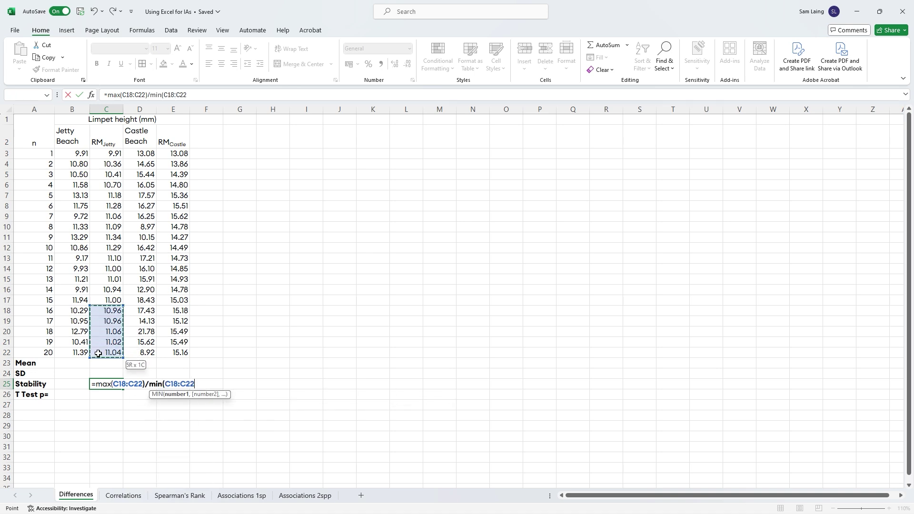
{"action": "type", "text": ")"}
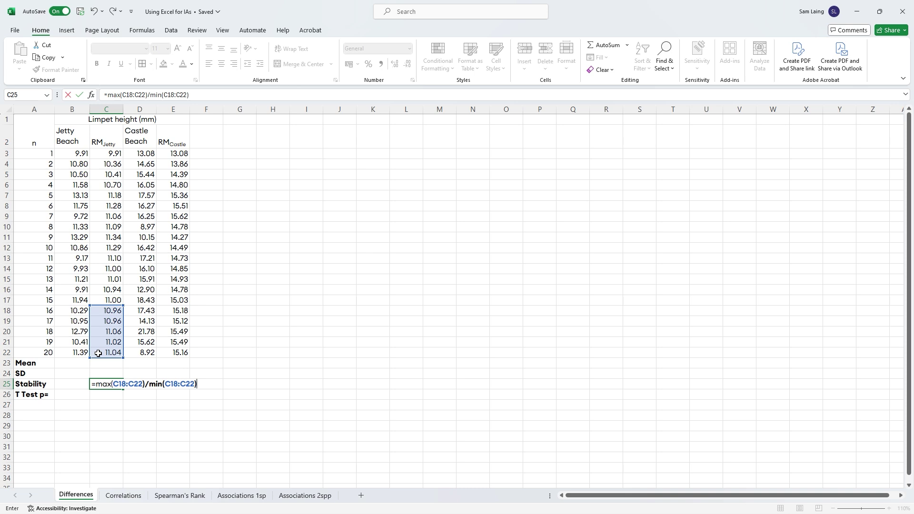
{"action": "key", "text": "Return"}
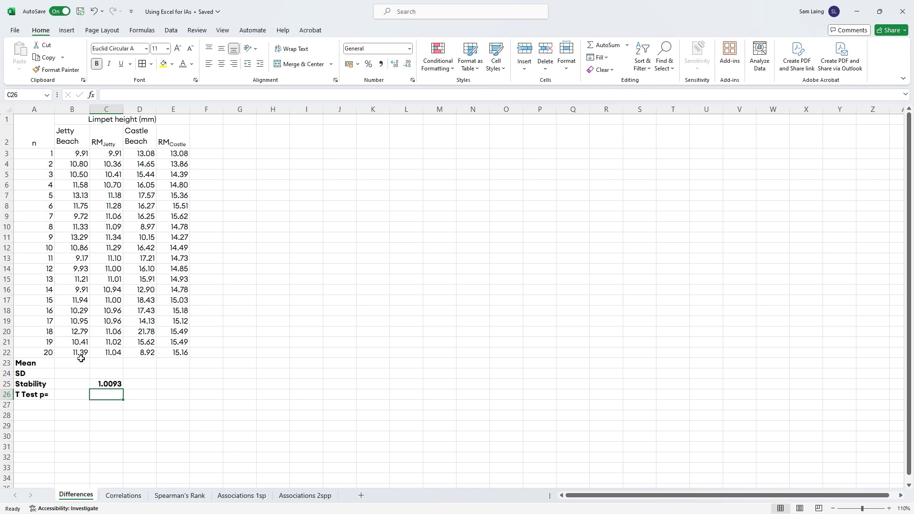
Copy the stability formula from C25 to E25 for the Castle running means
{"action": "left_click", "coordinate": [102, 385]}
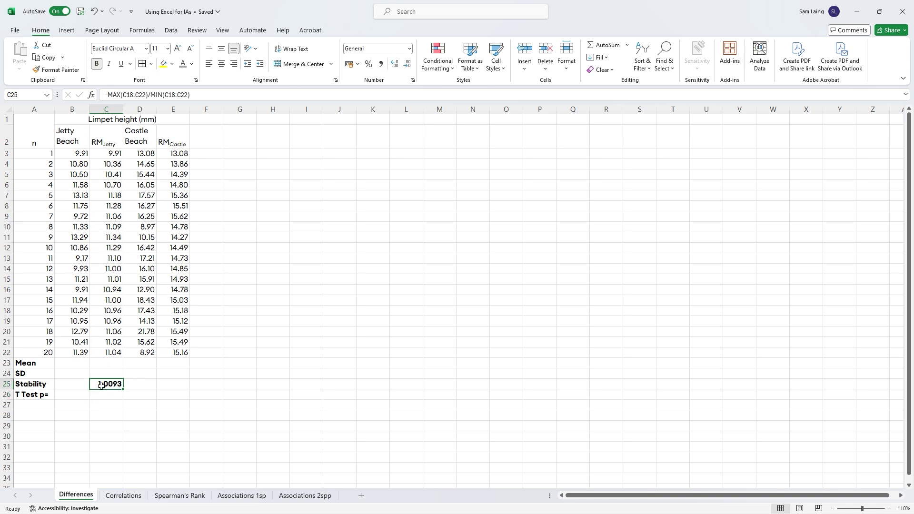
{"action": "key", "text": "ctrl+c"}
{"action": "left_click", "coordinate": [168, 385]}
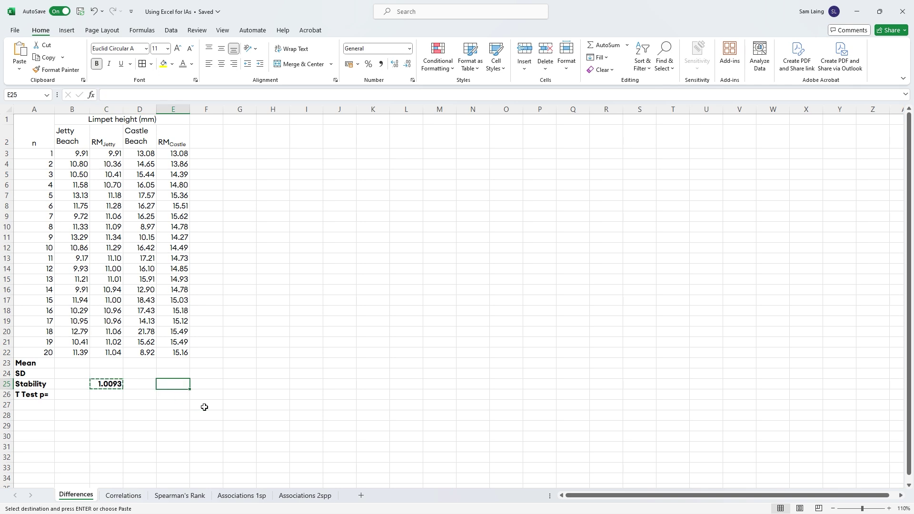
{"action": "key", "text": "ctrl+v"}
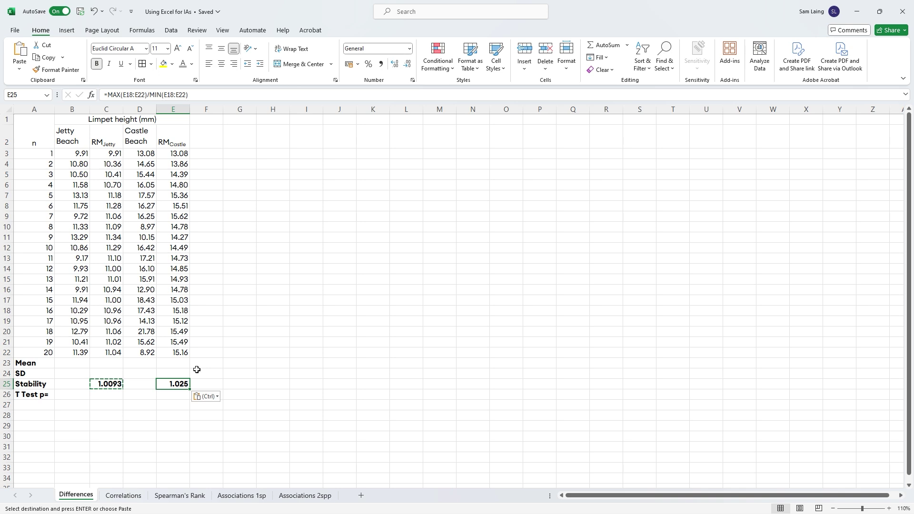
Calculate the mean Jetty Beach limpet height in B23 with =AVERAGE(B3:B22)
{"action": "left_click", "coordinate": [184, 364]}
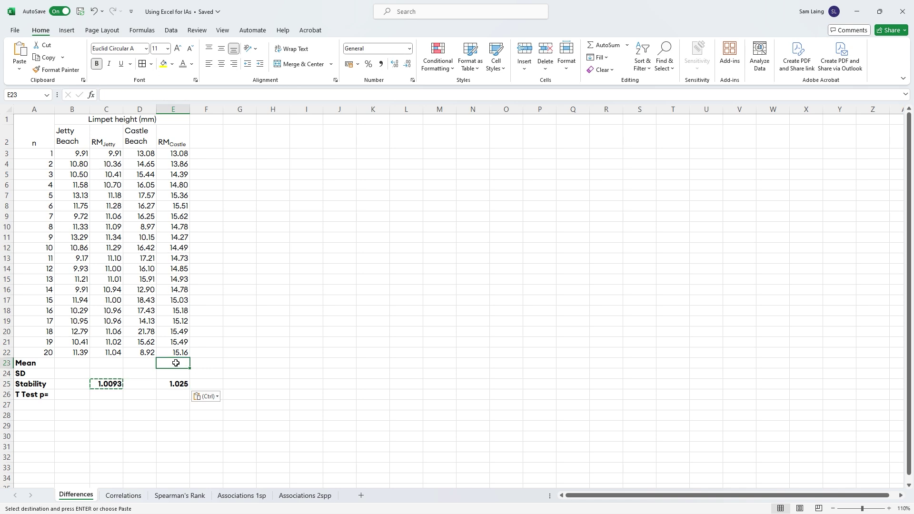
{"action": "left_click", "coordinate": [75, 363]}
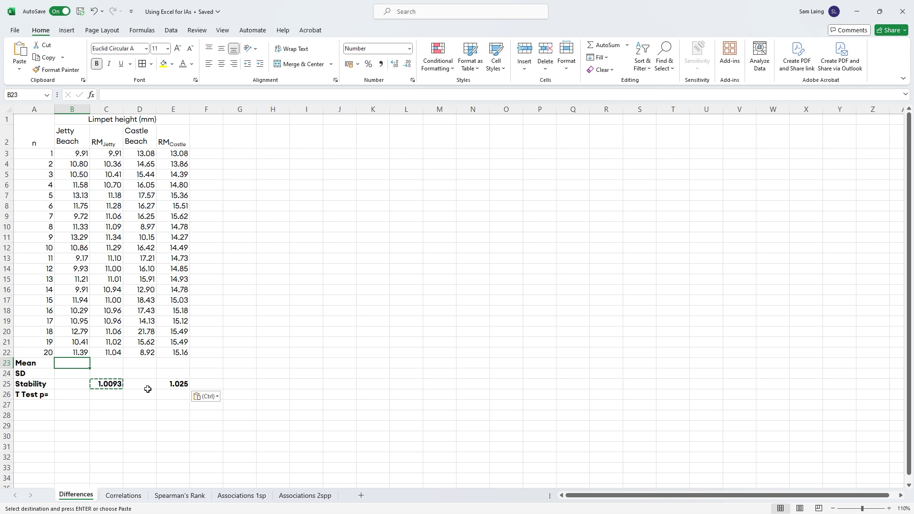
{"action": "left_click", "coordinate": [80, 375]}
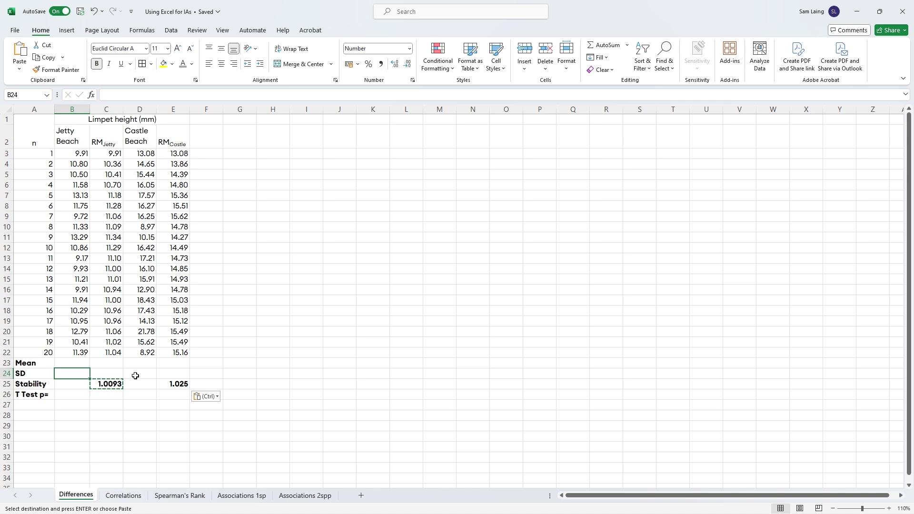
{"action": "left_click", "coordinate": [86, 362]}
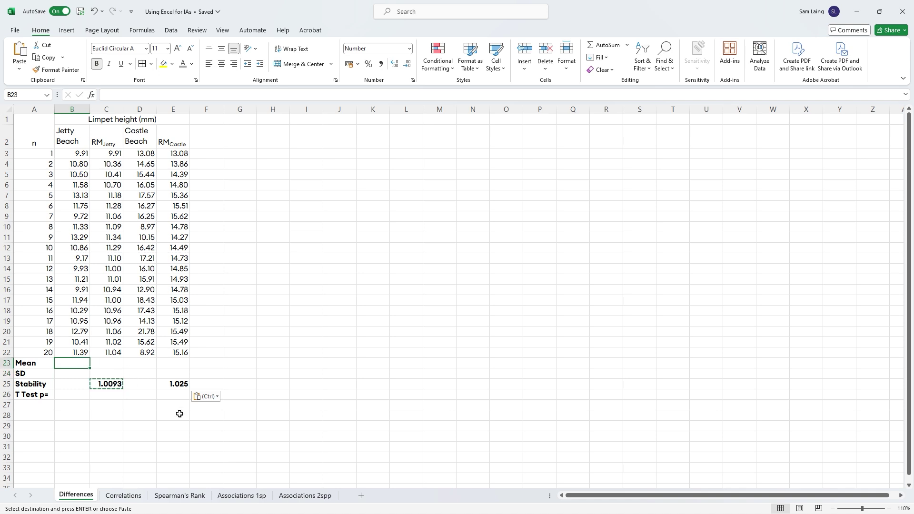
{"action": "type", "text": "=average"}
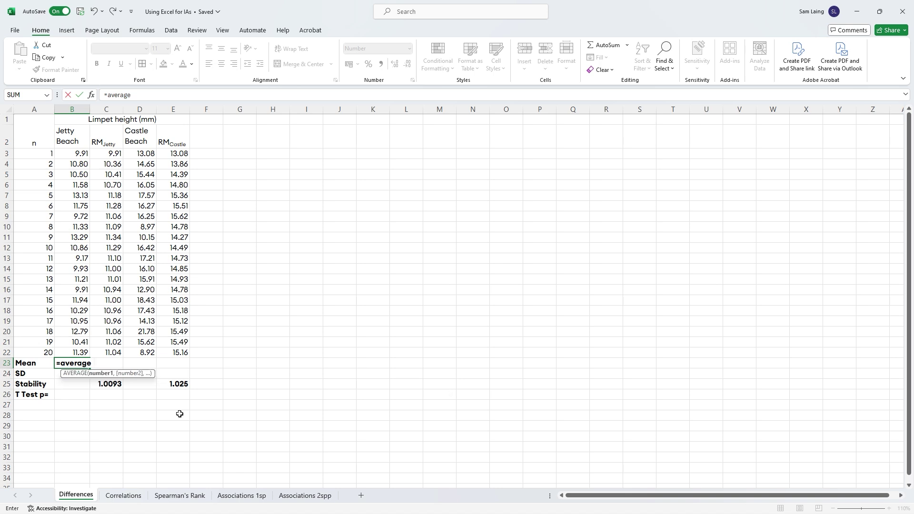
{"action": "type", "text": "("}
{"action": "left_click_drag", "start_coordinate": [69, 153], "coordinate": [60, 353]}
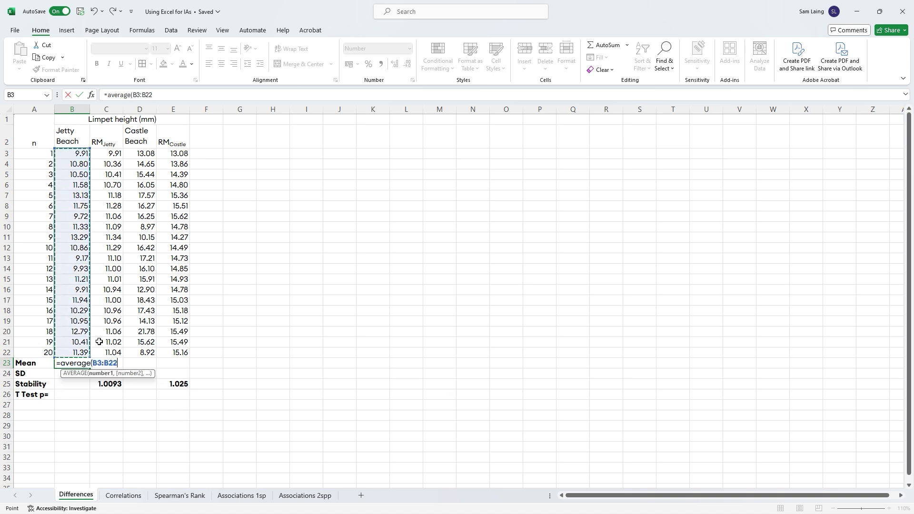
{"action": "key", "text": "Return"}
Copy the mean formula from B23 to D23 for Castle Beach
{"action": "left_click", "coordinate": [84, 366]}
{"action": "key", "text": "ctrl+c"}
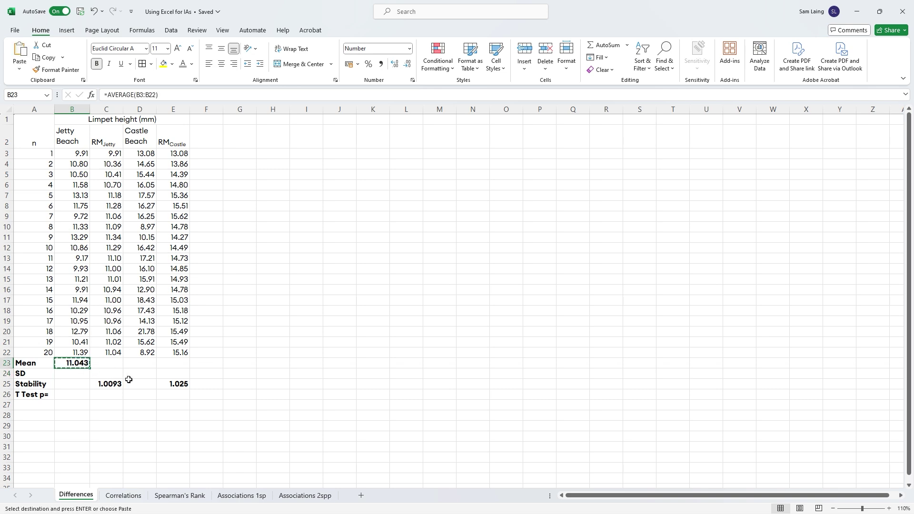
{"action": "left_click", "coordinate": [147, 362]}
{"action": "key", "text": "ctrl+v"}
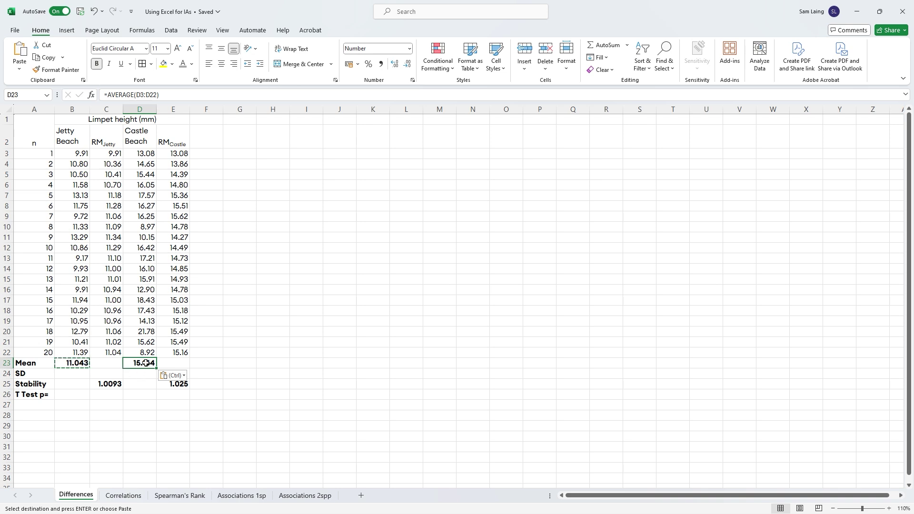
Calculate the sample standard deviation of the Jetty Beach heights in B24 with =STDEV.S(B3:B22)
{"action": "left_click", "coordinate": [75, 374]}
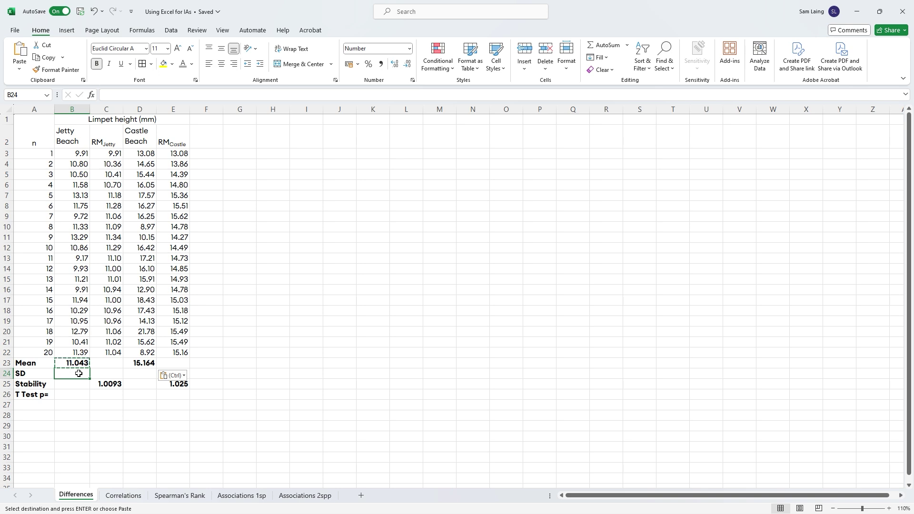
{"action": "type", "text": "=st"}
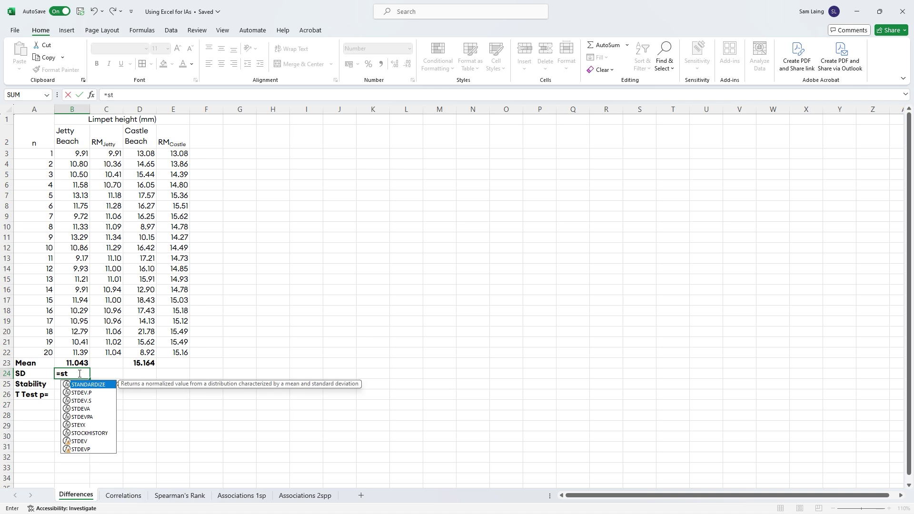
{"action": "type", "text": "dev.s"}
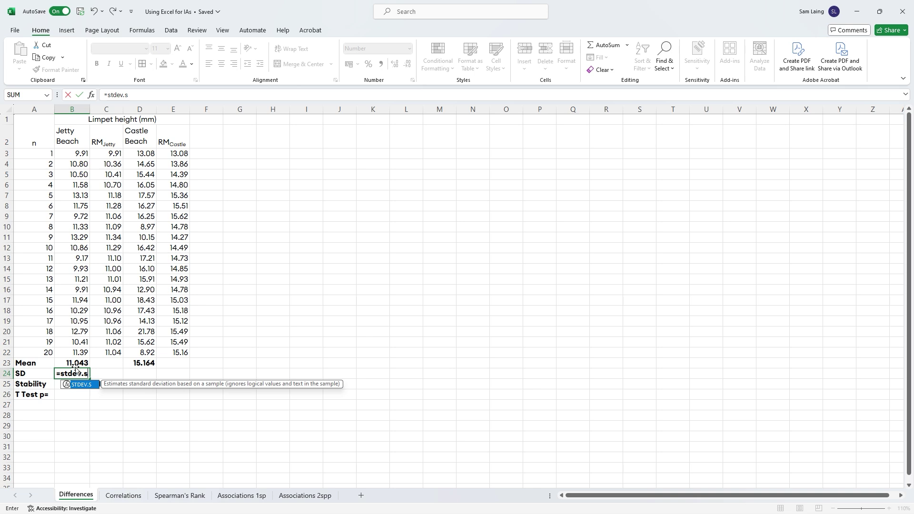
{"action": "type", "text": "("}
{"action": "left_click_drag", "start_coordinate": [81, 152], "coordinate": [72, 357]}
{"action": "key", "text": "Return"}
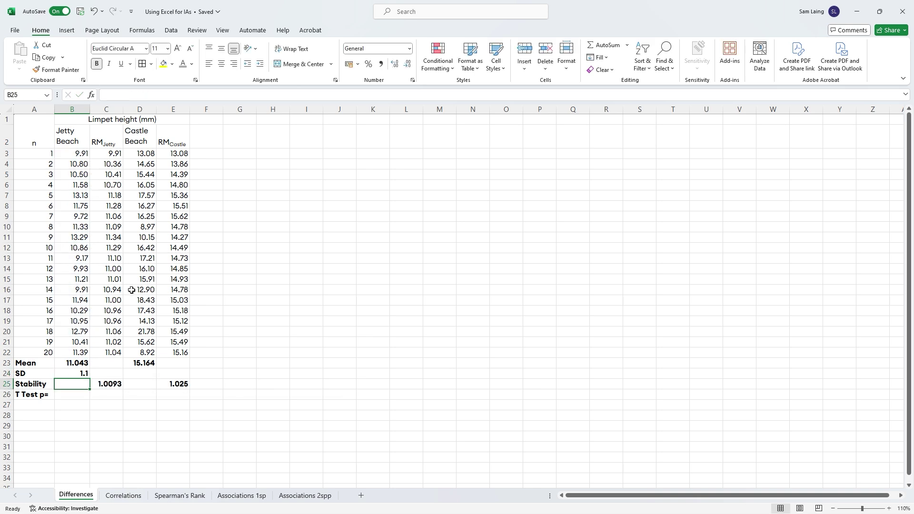
Copy the standard deviation formula from B24 to D24 for Castle Beach
{"action": "left_click", "coordinate": [81, 373]}
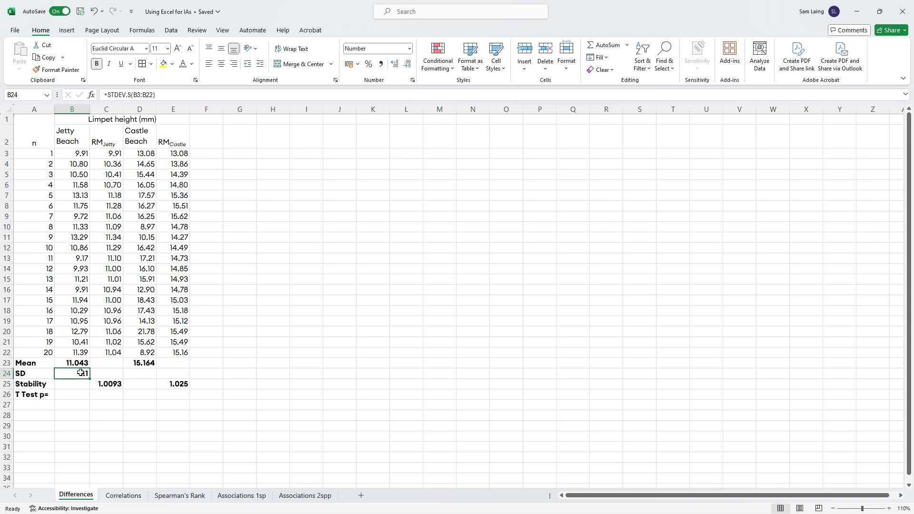
{"action": "key", "text": "ctrl+c"}
{"action": "left_click", "coordinate": [143, 374]}
{"action": "key", "text": "ctrl+v"}
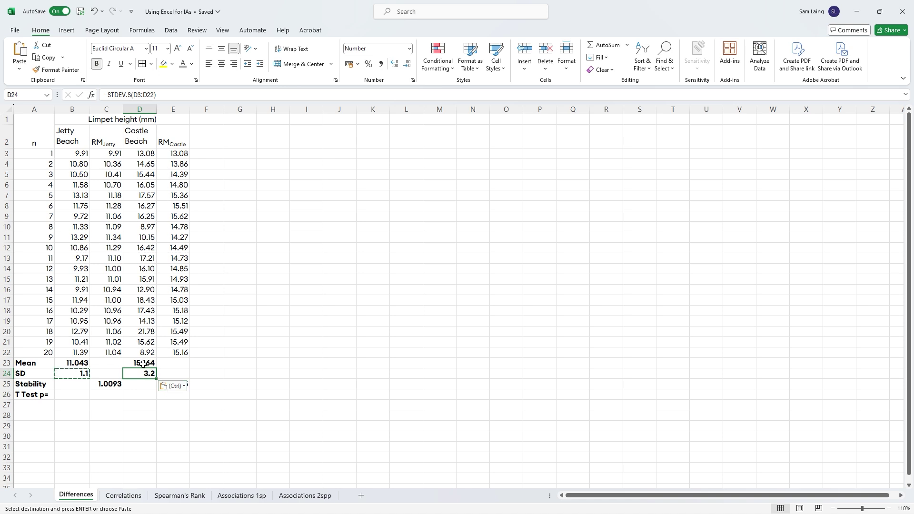
{"action": "right_click", "coordinate": [143, 364]}
{"action": "key", "text": "Escape"}
{"action": "left_click", "coordinate": [143, 373]}
{"action": "left_click", "coordinate": [79, 364]}
{"action": "left_click", "coordinate": [145, 364]}
{"action": "left_click", "coordinate": [79, 365]}
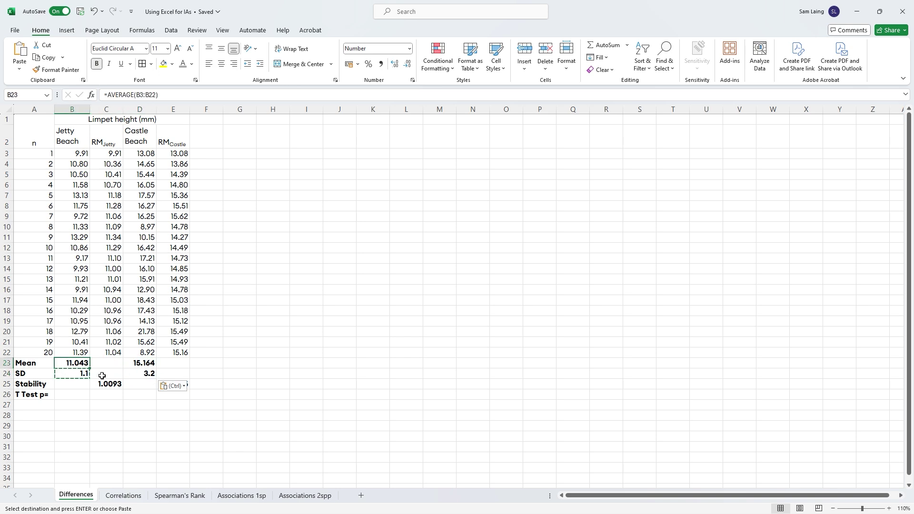
Calculate the two-tailed, unequal-variance t-test p-value for the Jetty and Castle heights in B26 with =T.TEST(B3:B22,D3:D22,2,3)
{"action": "left_click", "coordinate": [70, 395]}
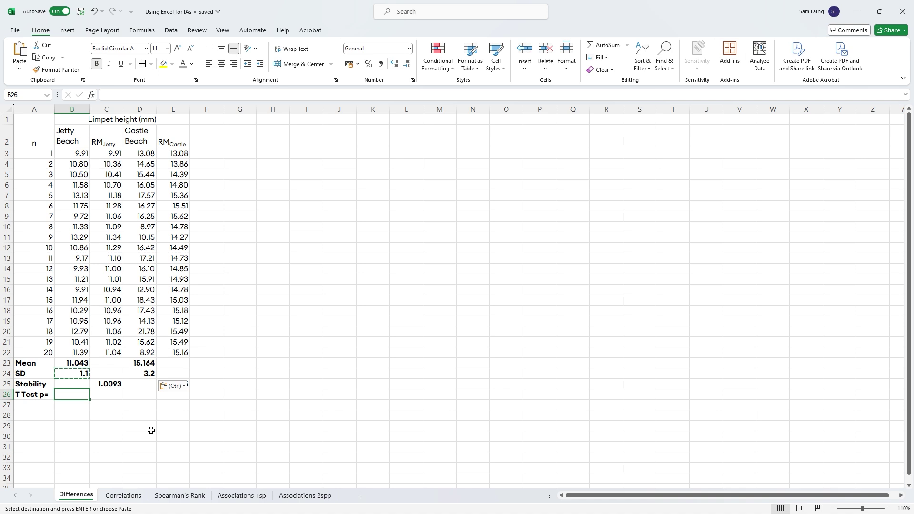
{"action": "key", "text": "Escape"}
{"action": "type", "text": "=t"}
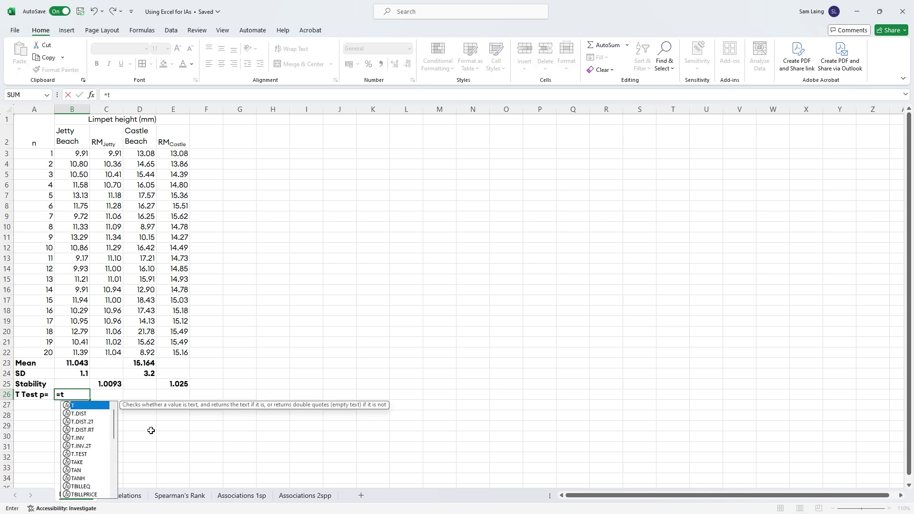
{"action": "type", "text": ".test"}
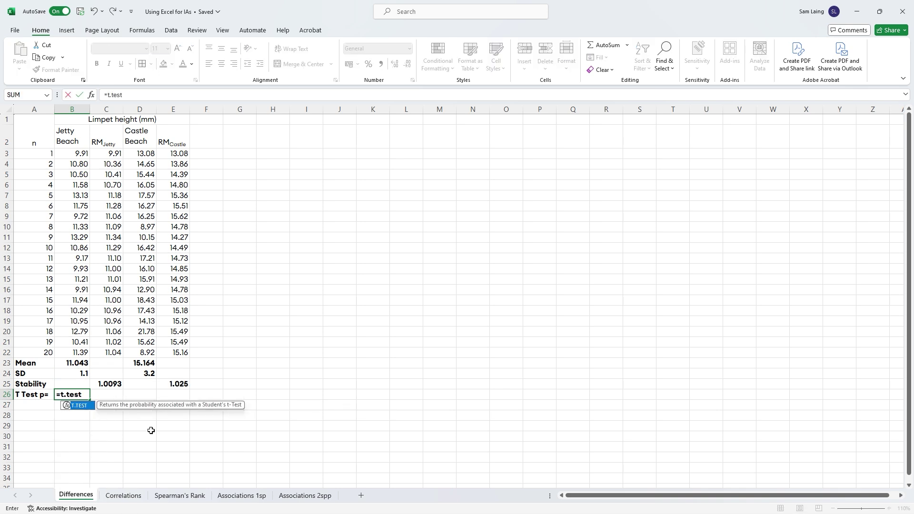
{"action": "type", "text": "("}
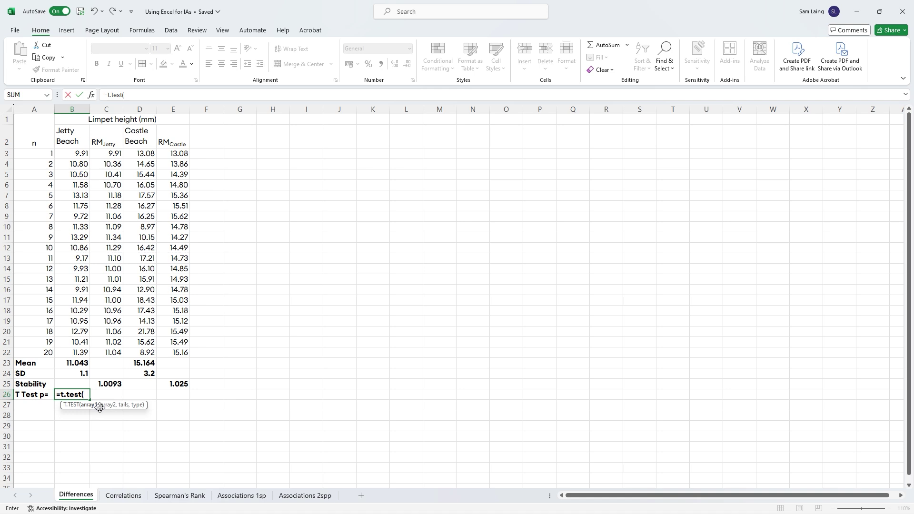
{"action": "left_click_drag", "start_coordinate": [87, 151], "coordinate": [77, 353]}
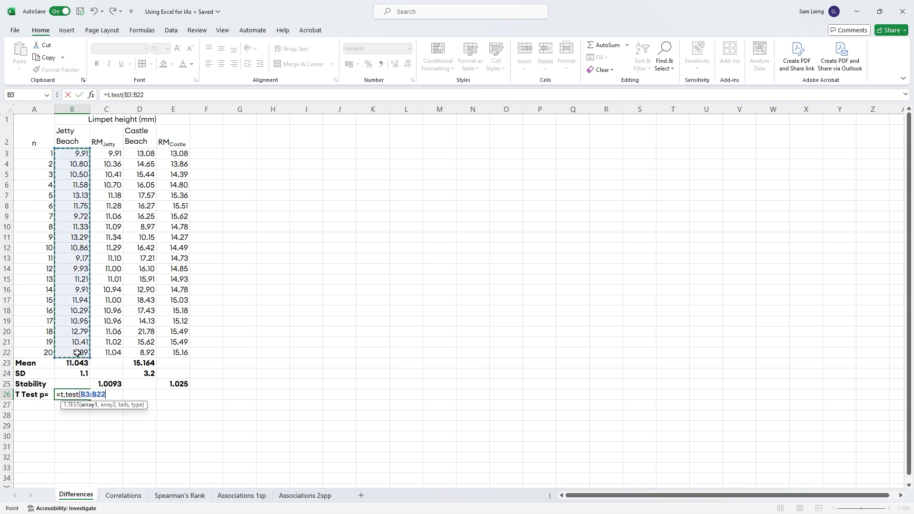
{"action": "type", "text": ","}
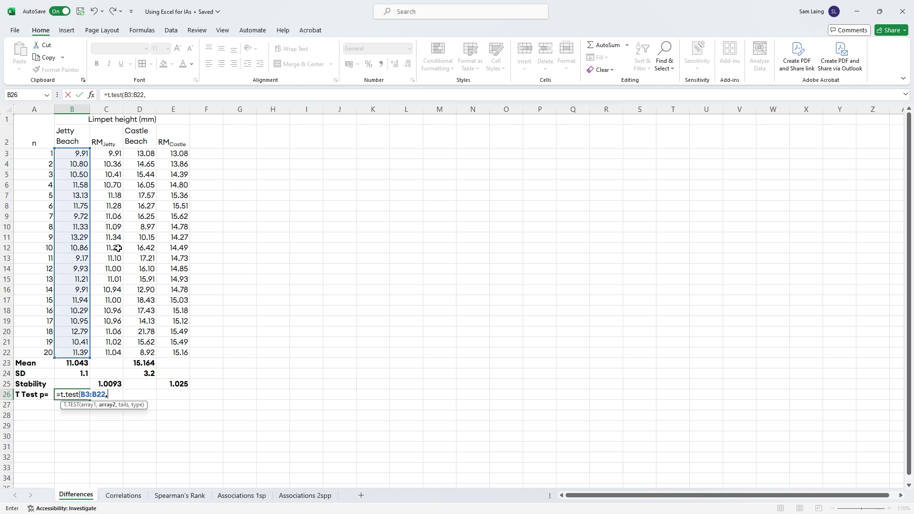
{"action": "left_click_drag", "start_coordinate": [140, 155], "coordinate": [135, 353]}
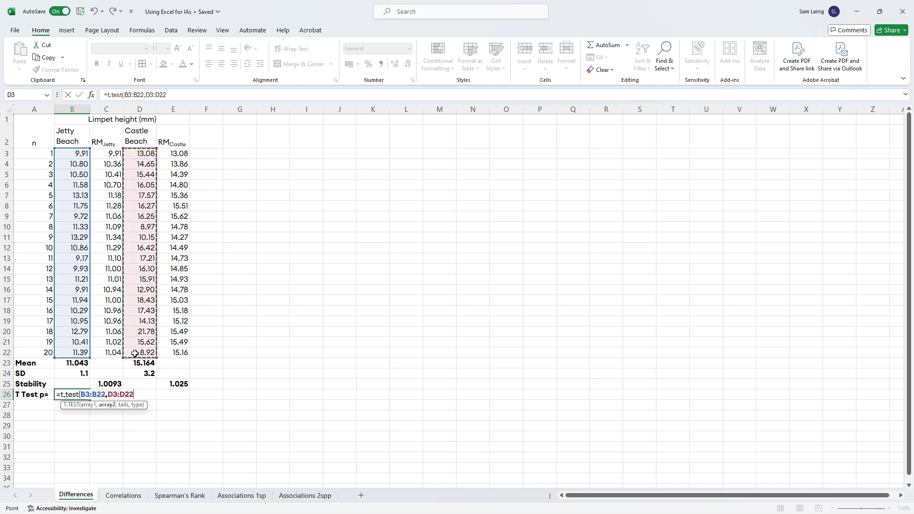
{"action": "type", "text": ",2"}
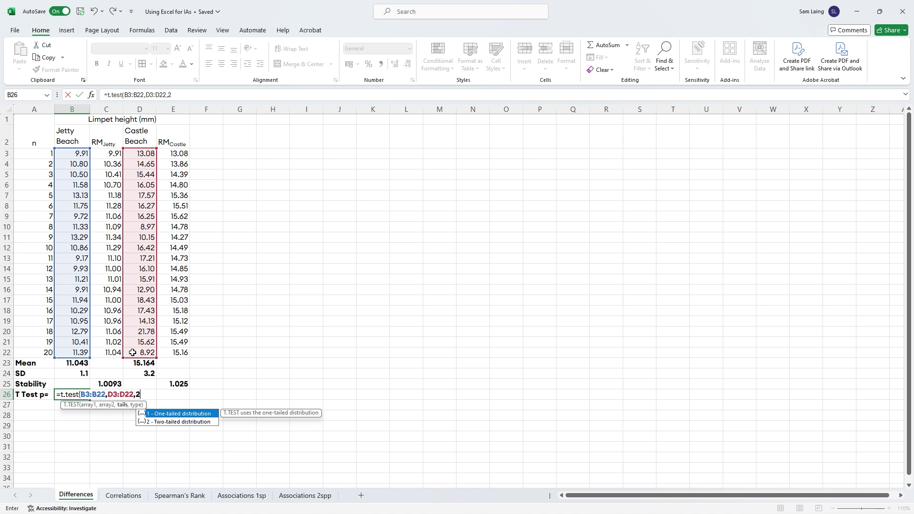
{"action": "type", "text": ",3"}
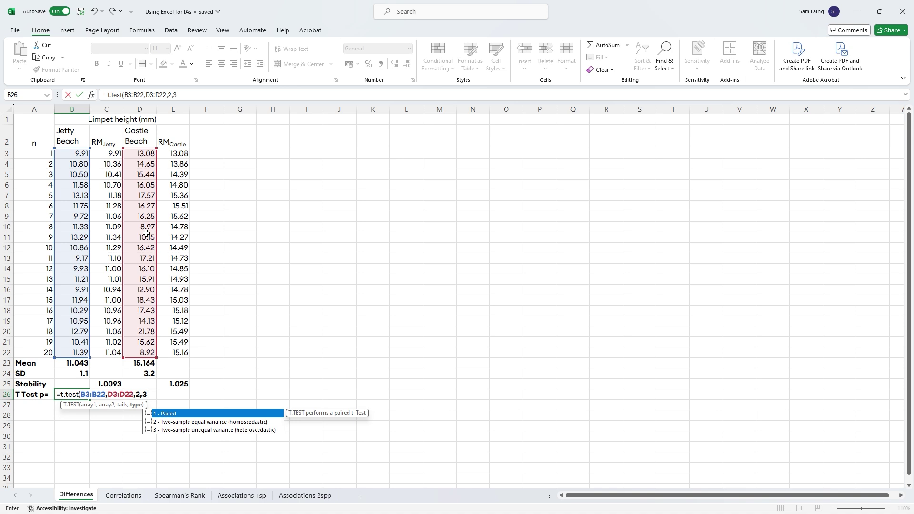
{"action": "type", "text": ")"}
{"action": "key", "text": "Return"}
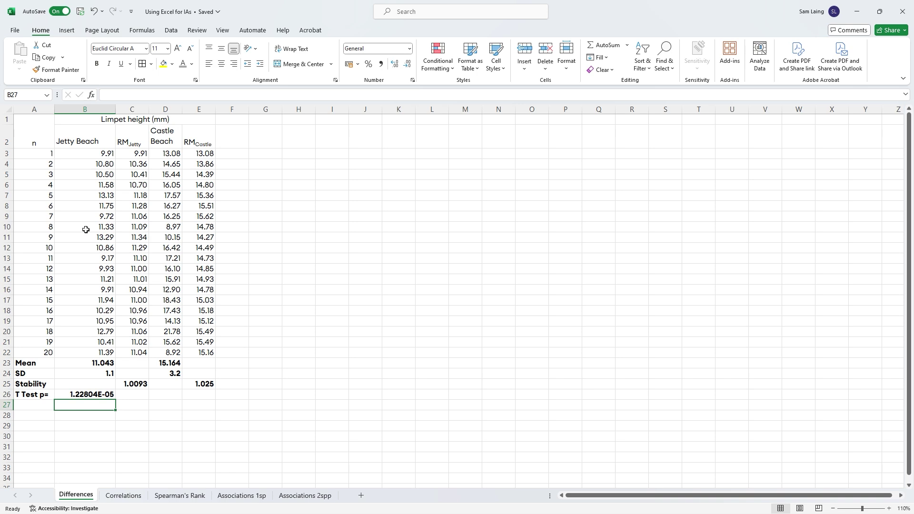
{"action": "left_click", "coordinate": [76, 396]}
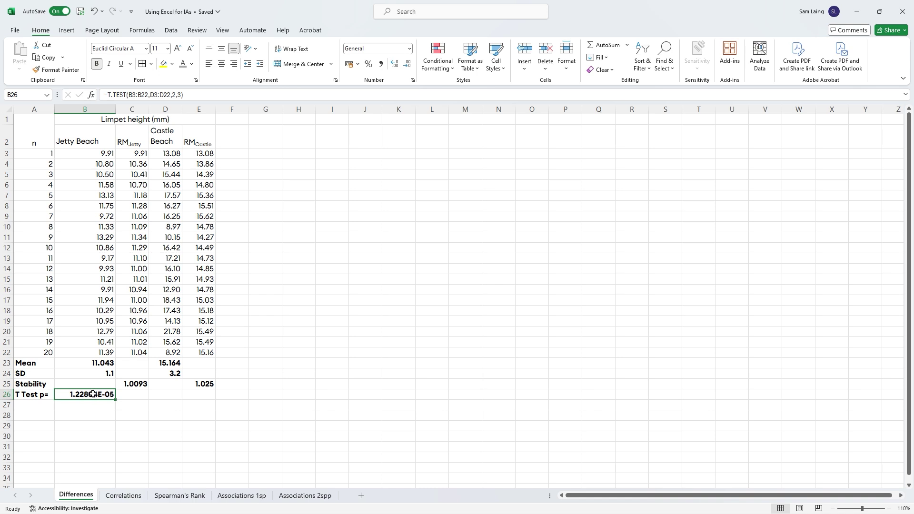
{"action": "left_click", "coordinate": [291, 207]}
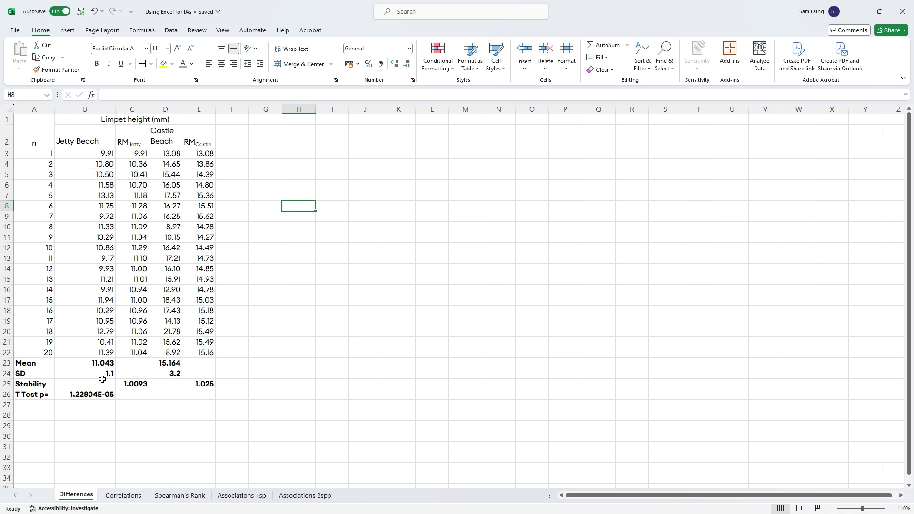
Insert a 2-D clustered column chart of the Jetty Beach and Castle Beach means from B23 and D23, and delete its chart title
{"action": "left_click", "coordinate": [83, 140]}
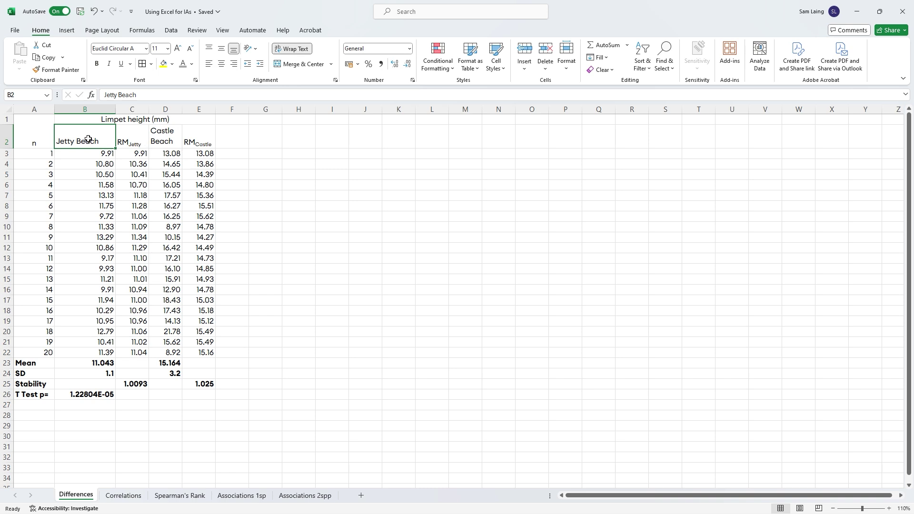
{"action": "left_click", "coordinate": [164, 142], "text": "ctrl"}
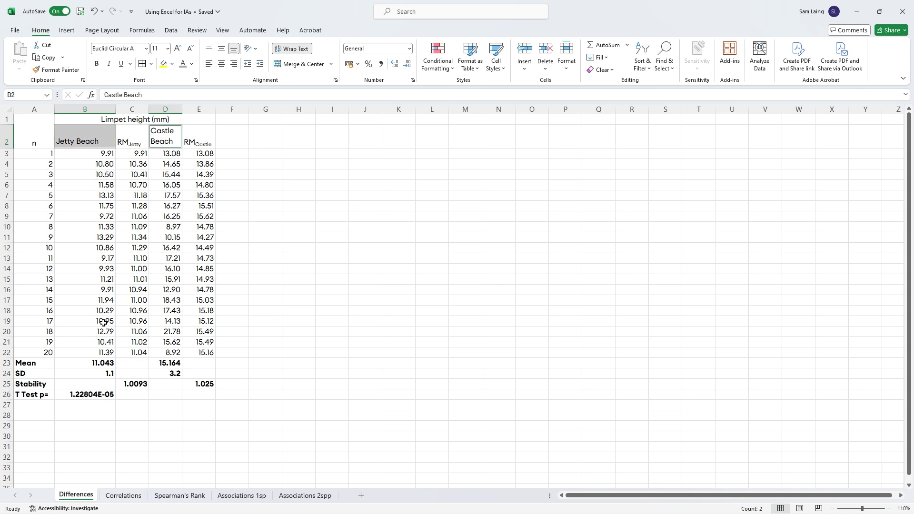
{"action": "left_click", "coordinate": [85, 363], "text": "ctrl"}
{"action": "left_click", "coordinate": [163, 365], "text": "ctrl"}
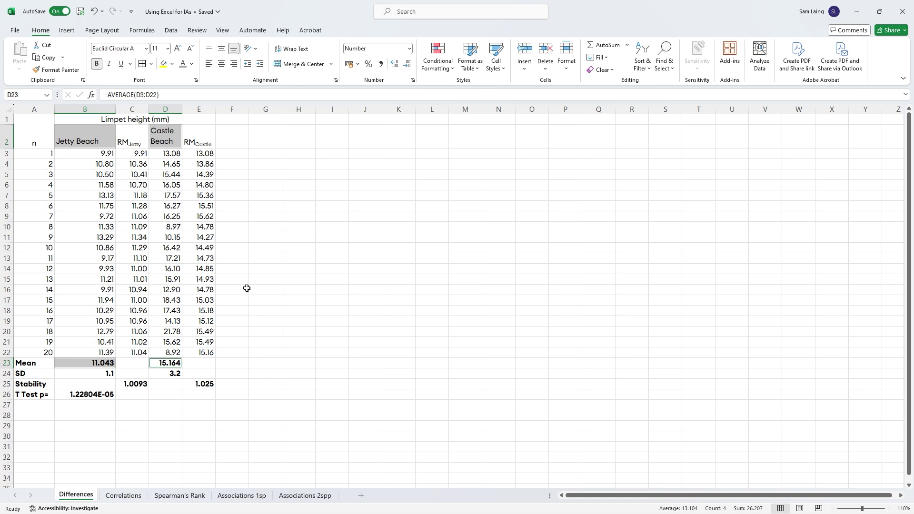
{"action": "left_click", "coordinate": [67, 30]}
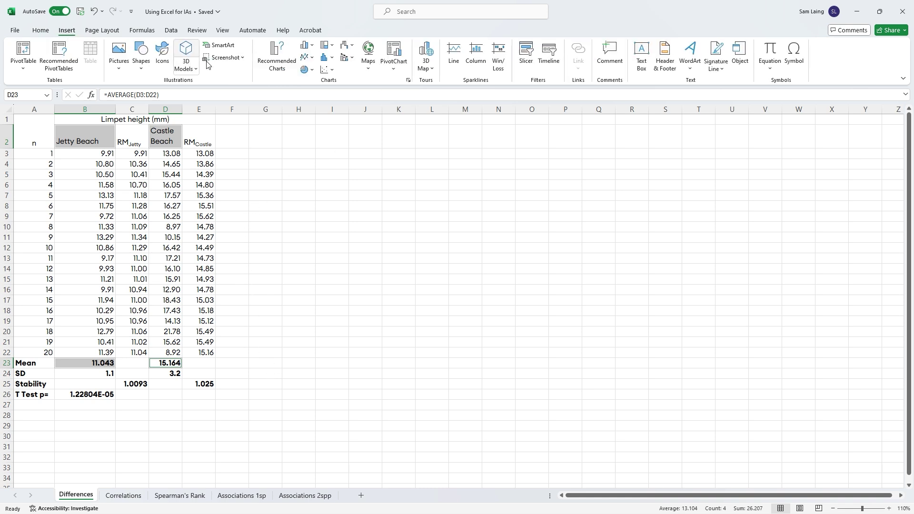
{"action": "left_click", "coordinate": [306, 45]}
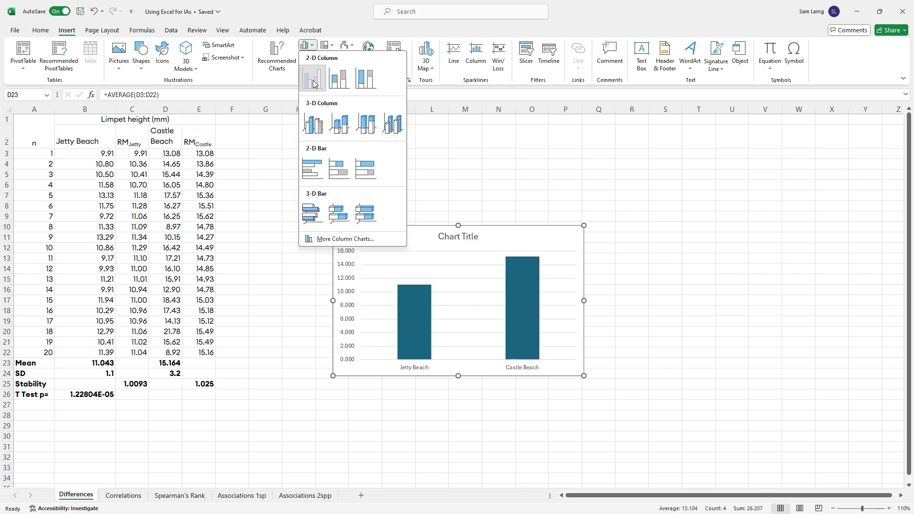
{"action": "left_click", "coordinate": [311, 79]}
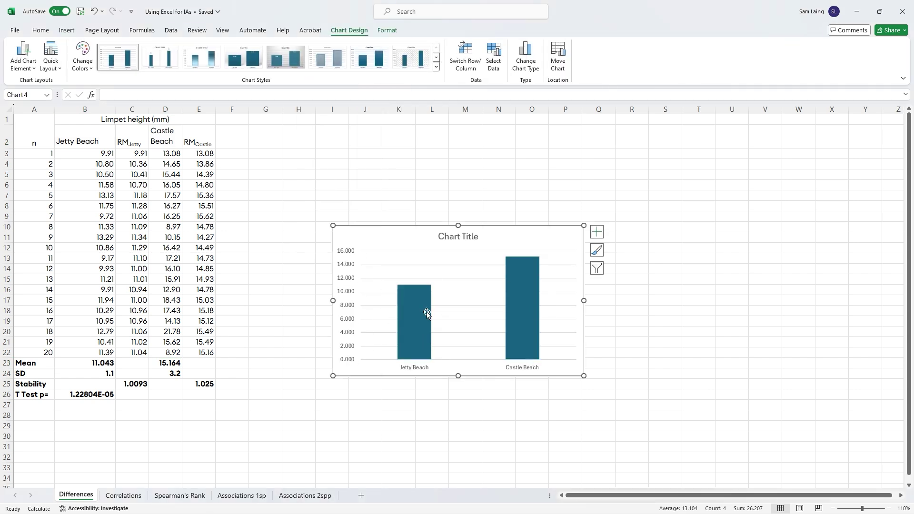
{"action": "left_click", "coordinate": [458, 239]}
{"action": "key", "text": "Delete"}
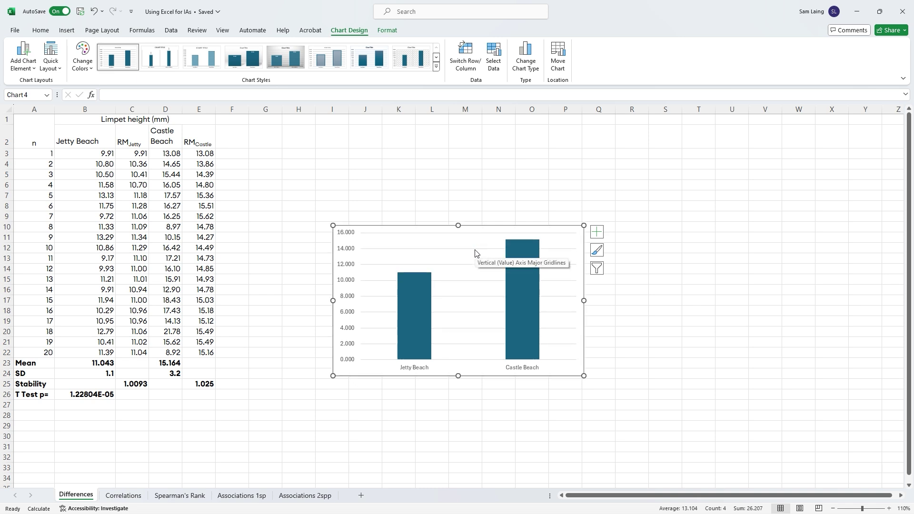
Set the chart's vertical axis numbers to 0 decimal places
{"action": "left_click", "coordinate": [351, 257]}
{"action": "left_click", "coordinate": [597, 235]}
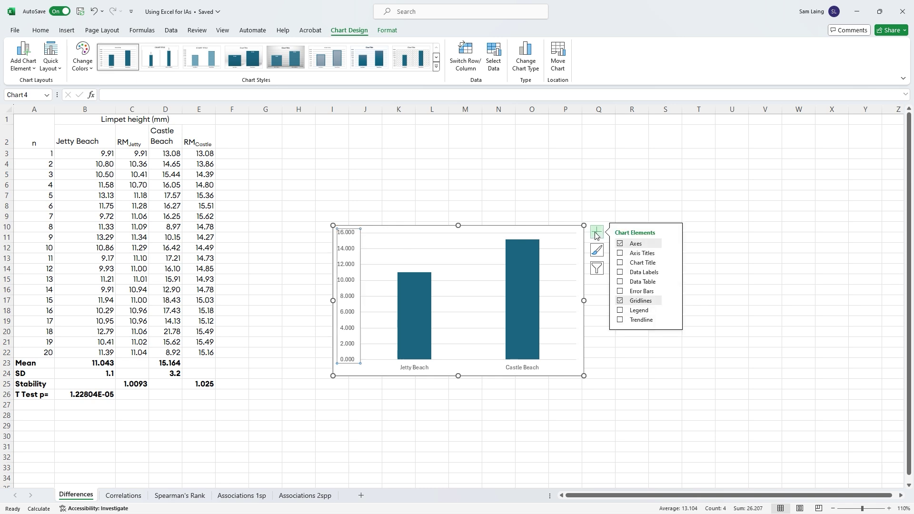
{"action": "left_click", "coordinate": [597, 234]}
{"action": "right_click", "coordinate": [354, 296]}
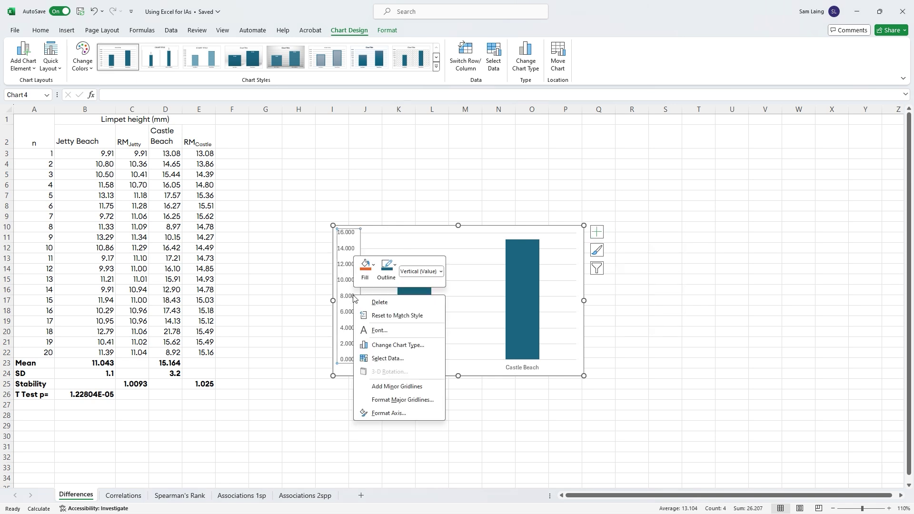
{"action": "left_click", "coordinate": [388, 413]}
{"action": "left_click", "coordinate": [792, 381]}
{"action": "left_click", "coordinate": [857, 416]}
{"action": "type", "text": "0"}
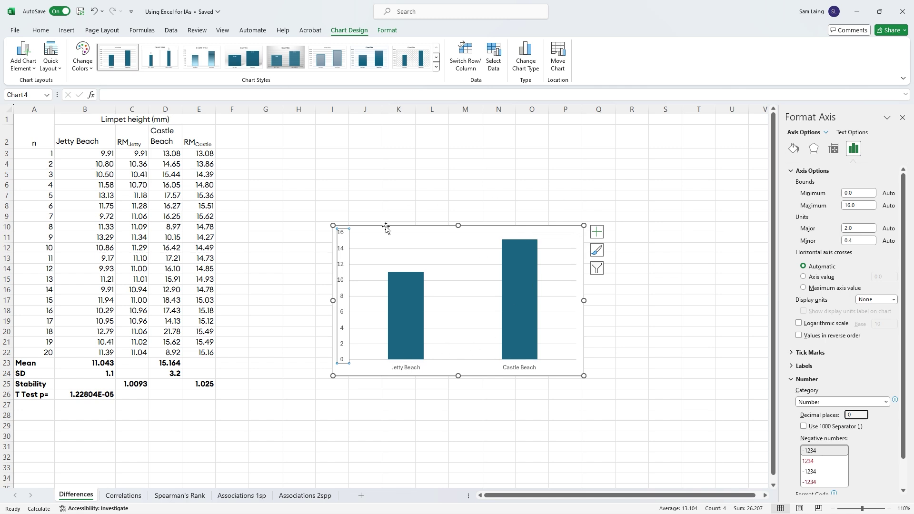
Add axis titles to the chart and name the vertical axis "Mean Limpet height (mm)"
{"action": "left_click", "coordinate": [598, 233]}
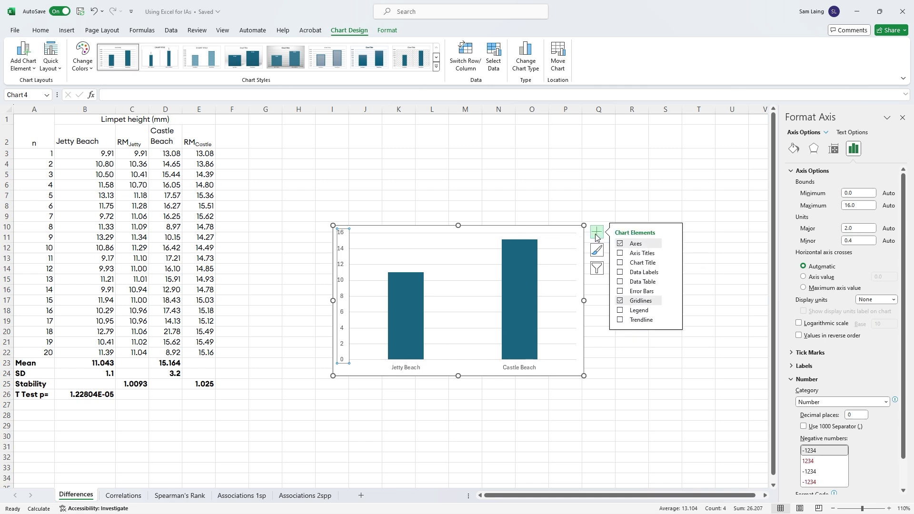
{"action": "left_click", "coordinate": [621, 254]}
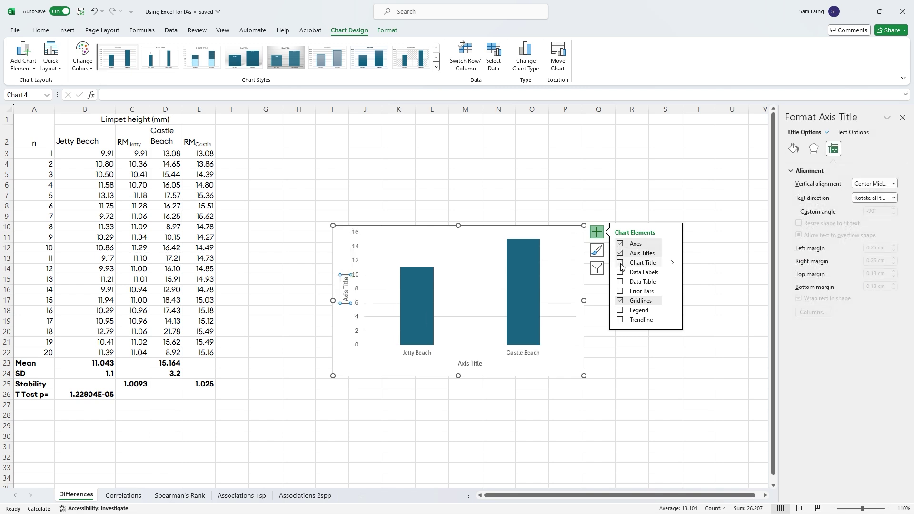
{"action": "left_click", "coordinate": [345, 290]}
{"action": "triple_click", "coordinate": [346, 289]}
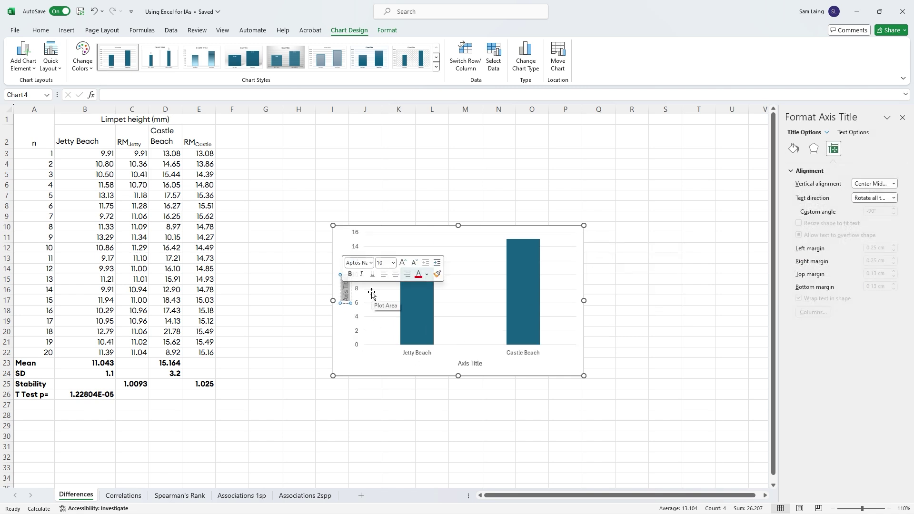
{"action": "type", "text": "Mean Limpet"}
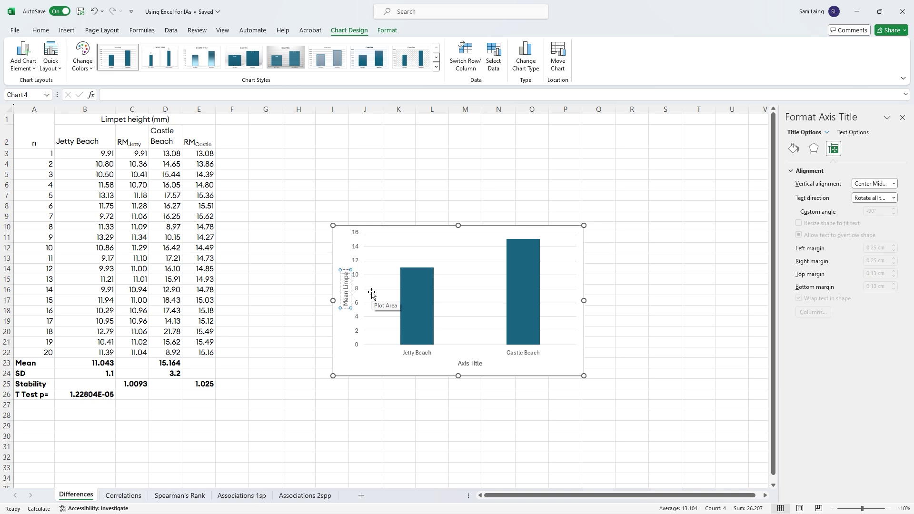
{"action": "type", "text": " height ("}
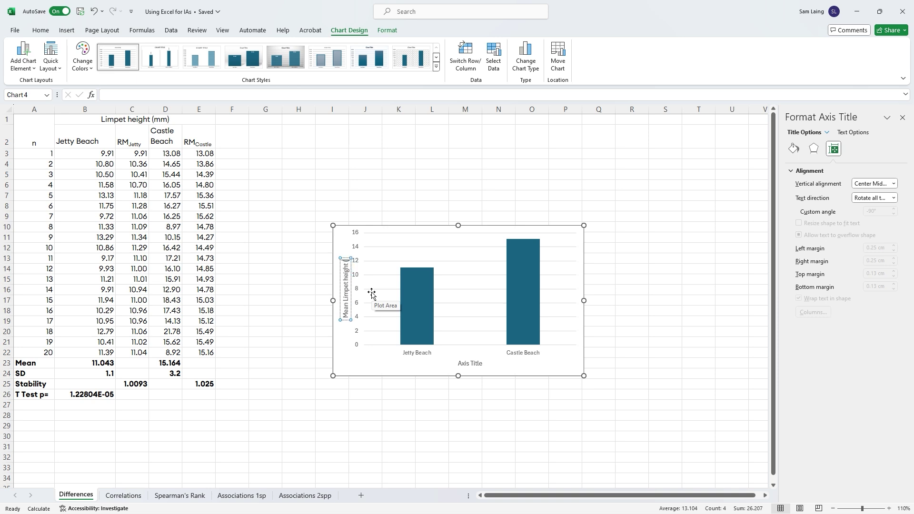
{"action": "type", "text": "mm)"}
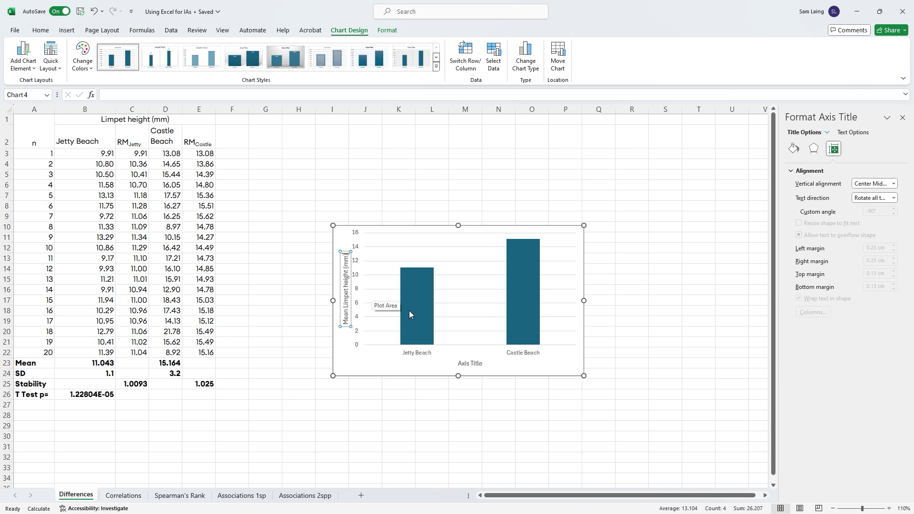
Name the chart's horizontal axis "Site"
{"action": "double_click", "coordinate": [464, 364]}
{"action": "triple_click", "coordinate": [469, 367]}
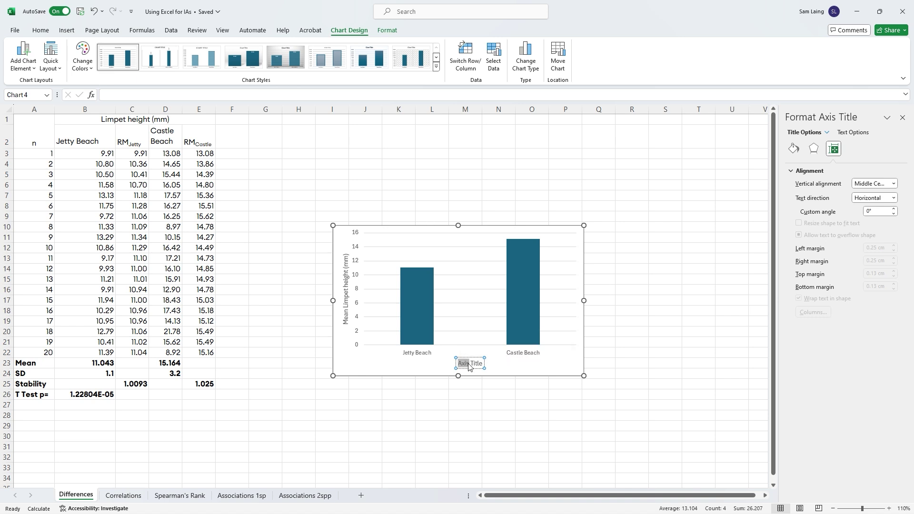
{"action": "key", "text": "BackSpace"}
{"action": "type", "text": "Site"}
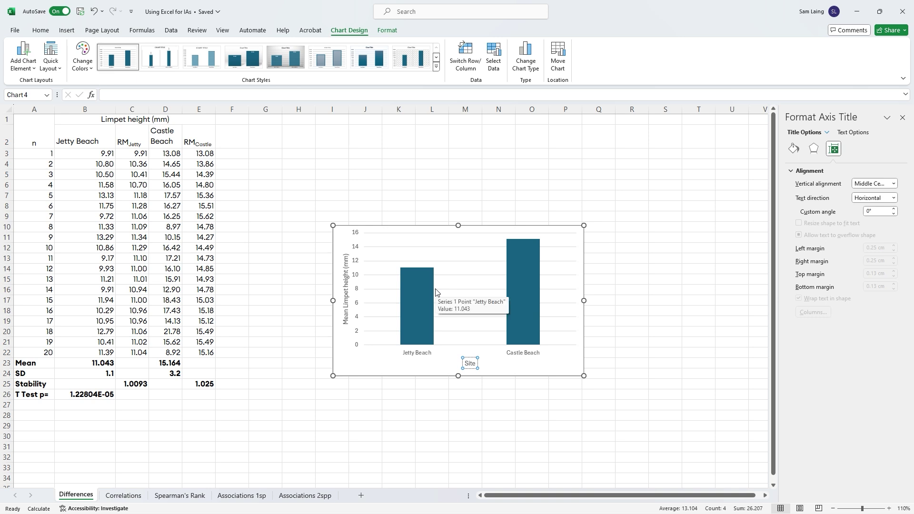
{"action": "left_click", "coordinate": [541, 367]}
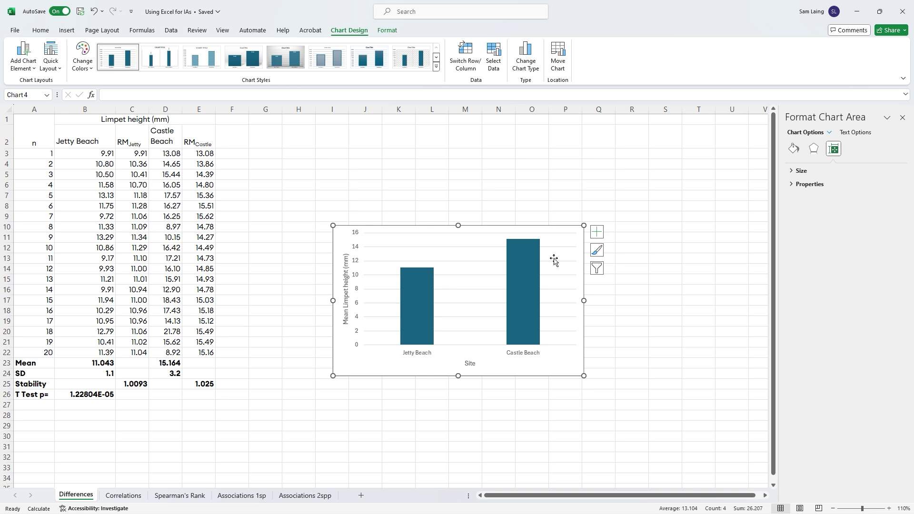
Add error bars to the chart and set their error amount to Custom
{"action": "left_click", "coordinate": [597, 235]}
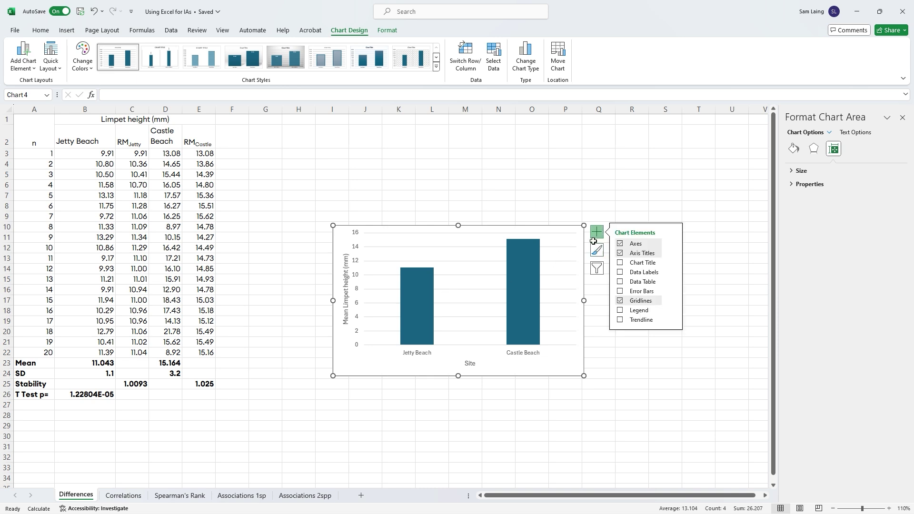
{"action": "mouse_move", "coordinate": [672, 291]}
{"action": "left_click", "coordinate": [698, 329]}
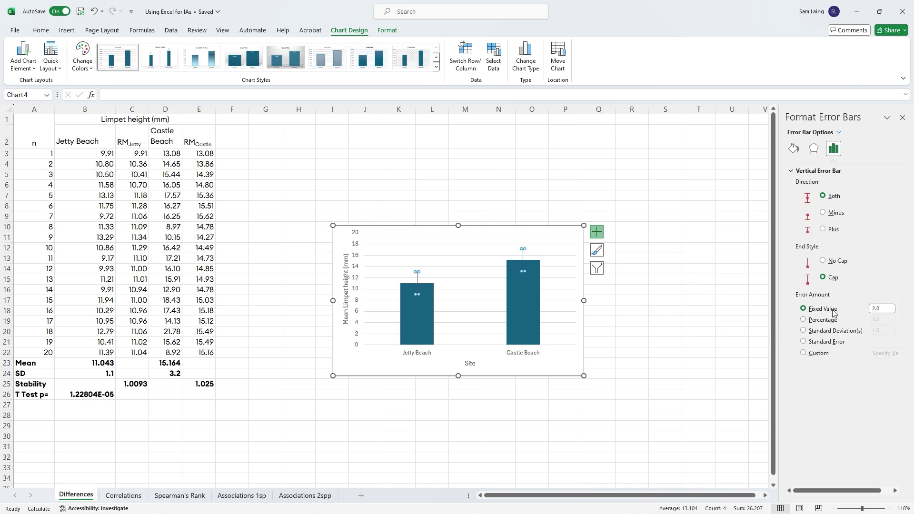
{"action": "left_click", "coordinate": [804, 354]}
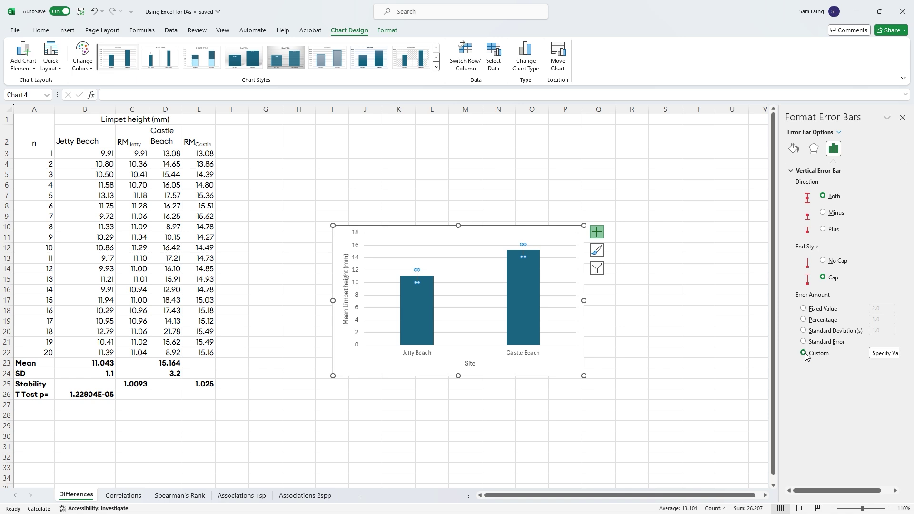
Use the standard deviations in B24 and D24 as the error bars' custom positive error values
{"action": "left_click", "coordinate": [881, 354]}
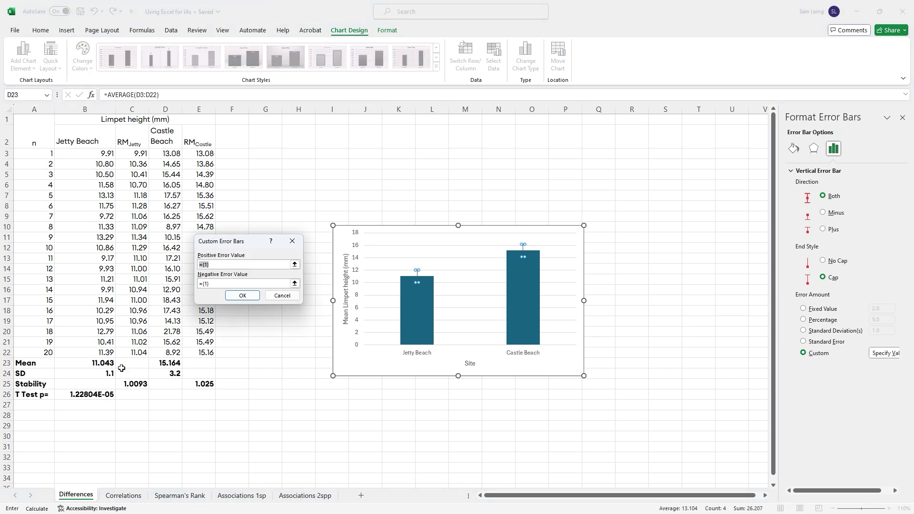
{"action": "left_click", "coordinate": [294, 265]}
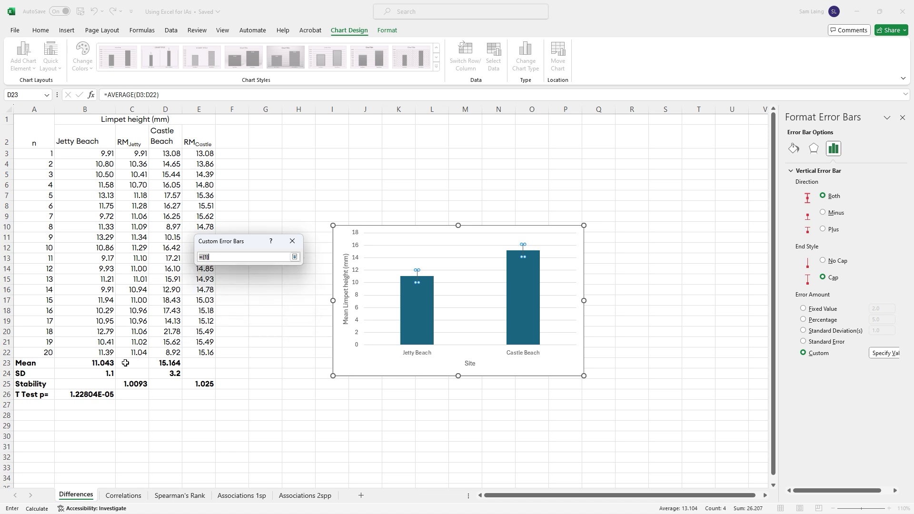
{"action": "left_click", "coordinate": [109, 374]}
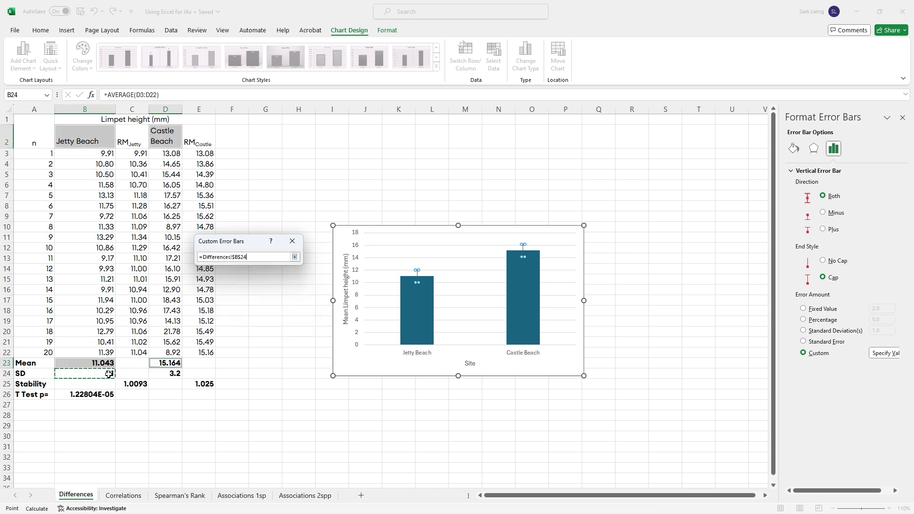
{"action": "left_click", "coordinate": [170, 376], "text": "ctrl"}
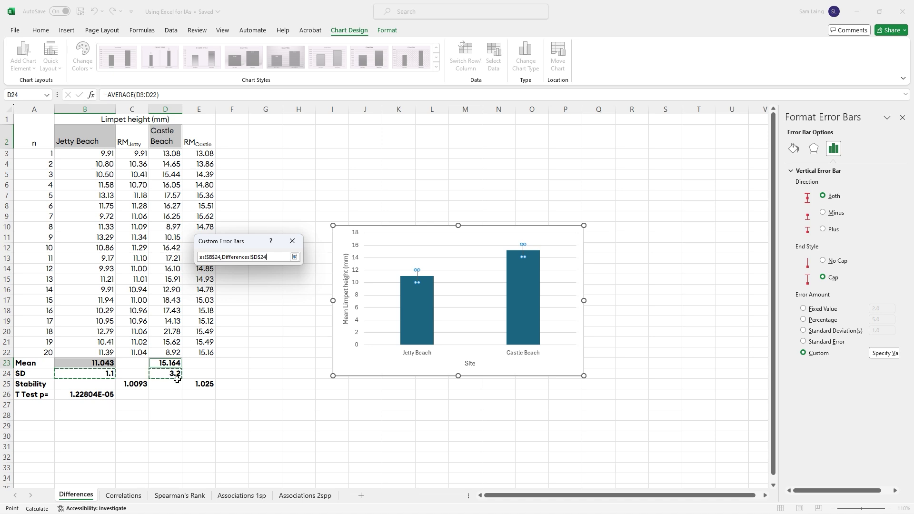
{"action": "key", "text": "Return"}
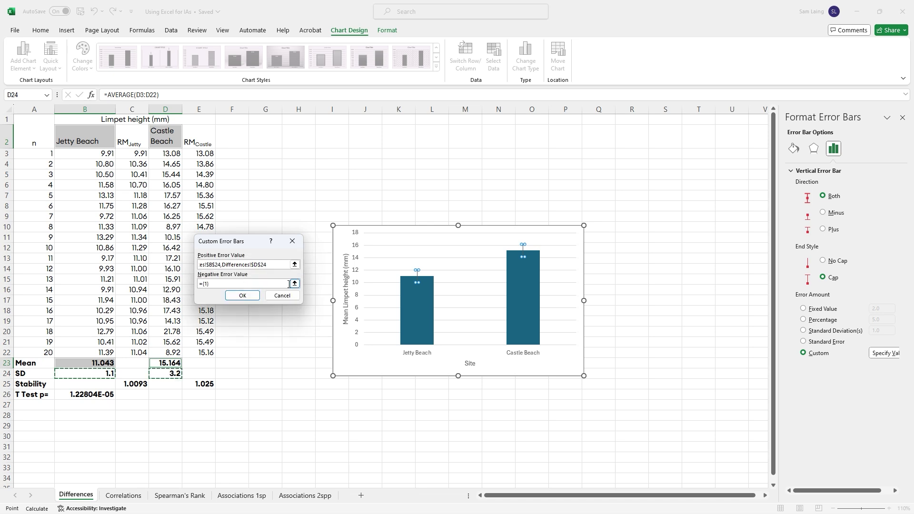
Use B24 and D24 as the custom negative error values as well, and apply the custom error bars
{"action": "left_click", "coordinate": [295, 284]}
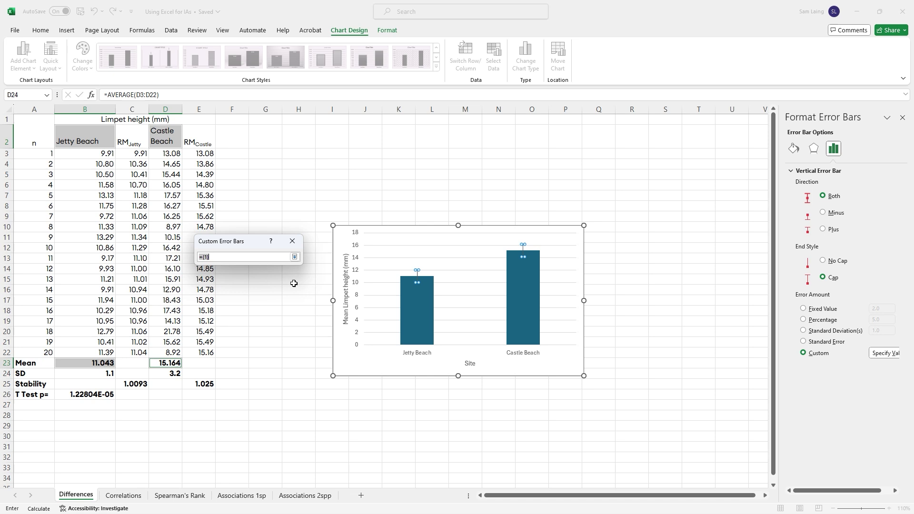
{"action": "left_click", "coordinate": [102, 374]}
{"action": "left_click", "coordinate": [167, 374], "text": "ctrl"}
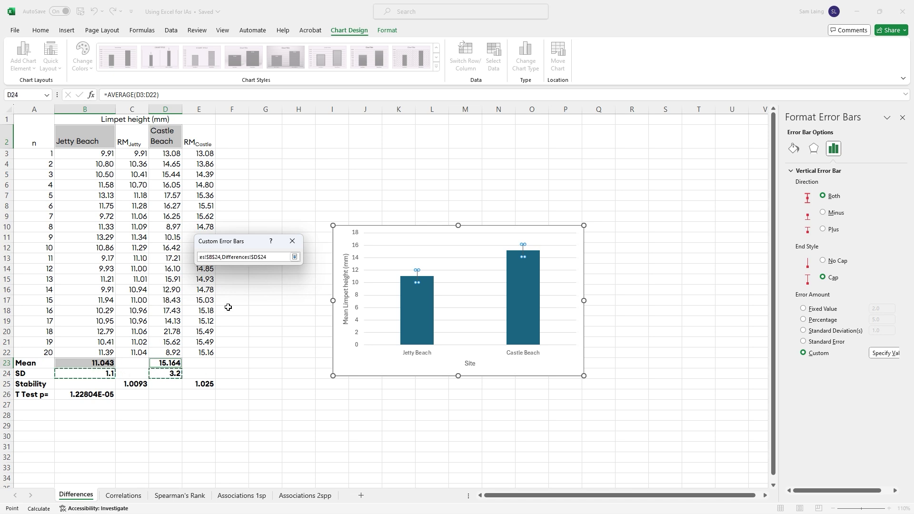
{"action": "key", "text": "Return"}
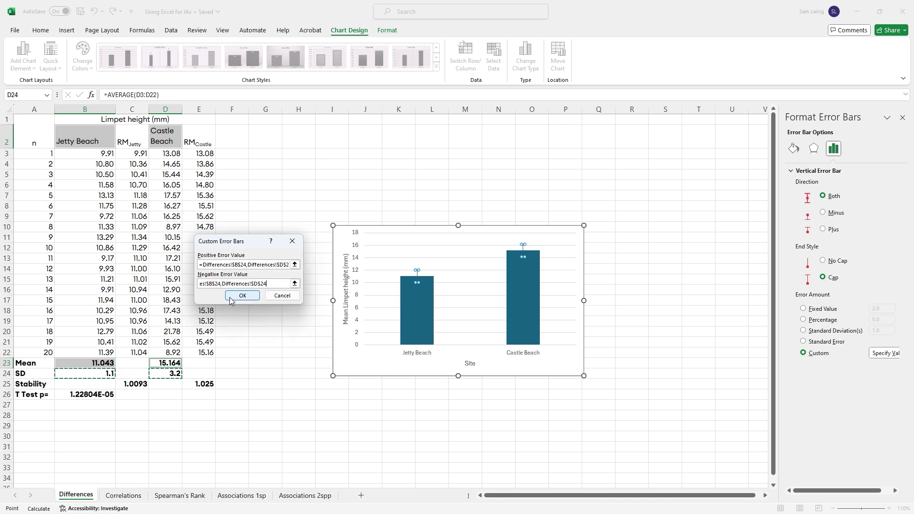
{"action": "left_click", "coordinate": [230, 298]}
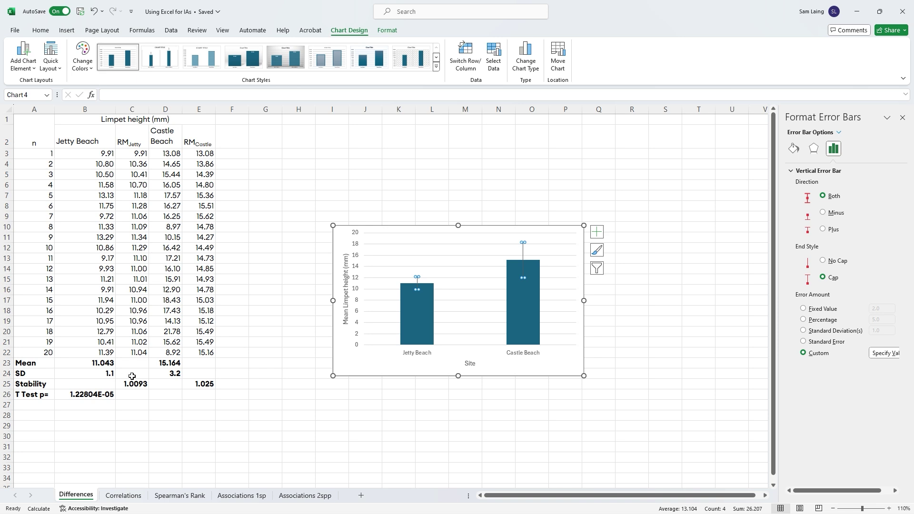
Open the Correlations sheet and close the shape formatting pane
{"action": "left_click", "coordinate": [128, 495]}
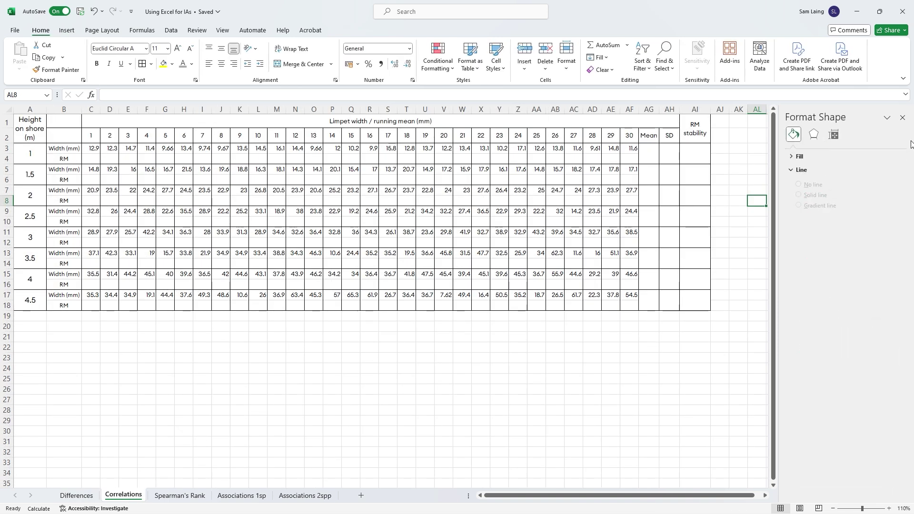
{"action": "left_click", "coordinate": [902, 118]}
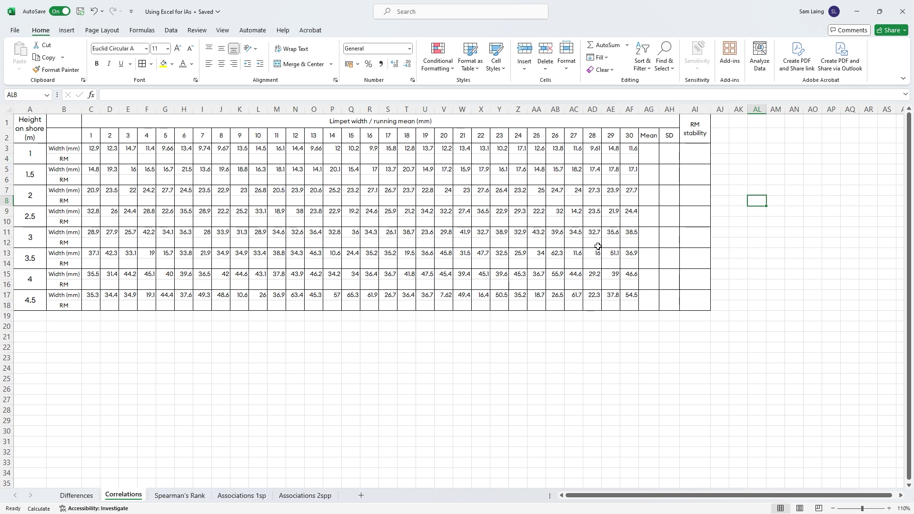
{"action": "left_click", "coordinate": [343, 153]}
{"action": "left_click", "coordinate": [341, 201]}
Format the limpet width and running mean cells C3:AF18 to one decimal place
{"action": "left_click", "coordinate": [94, 148]}
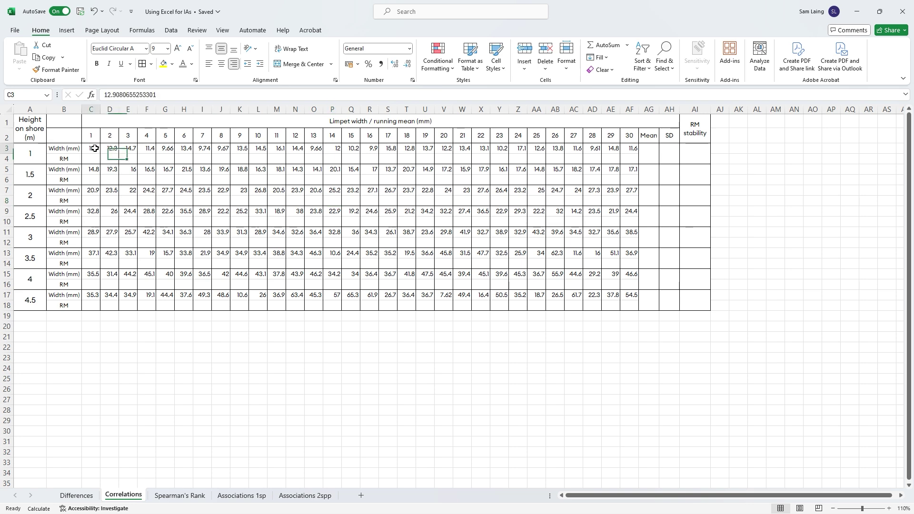
{"action": "left_click_drag", "start_coordinate": [95, 149], "coordinate": [628, 307]}
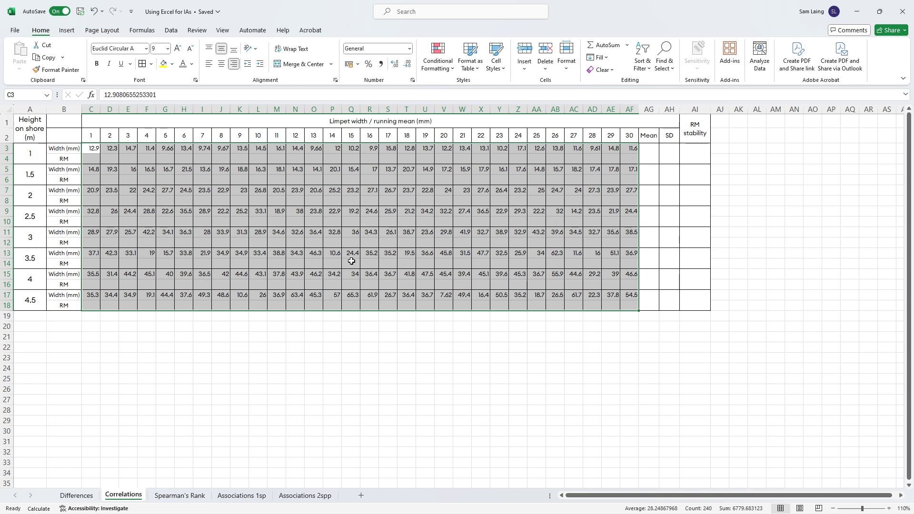
{"action": "left_click", "coordinate": [409, 65]}
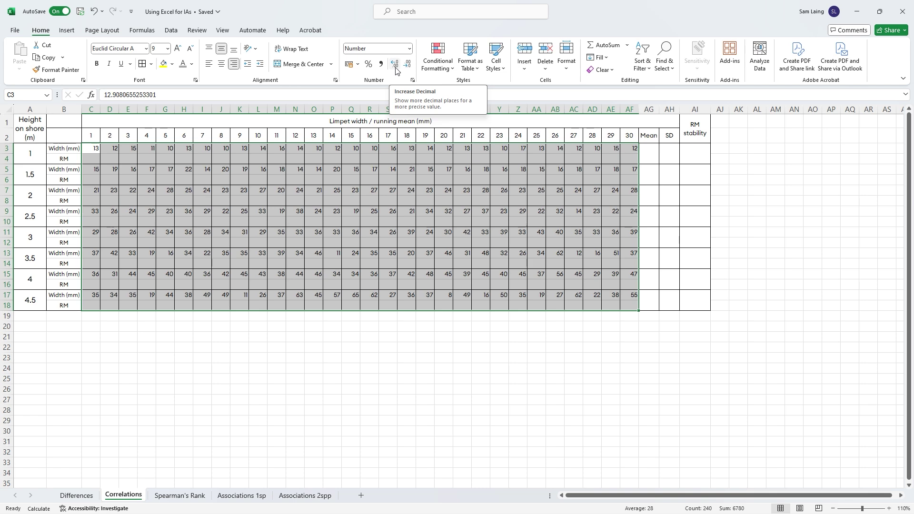
{"action": "left_click", "coordinate": [395, 64]}
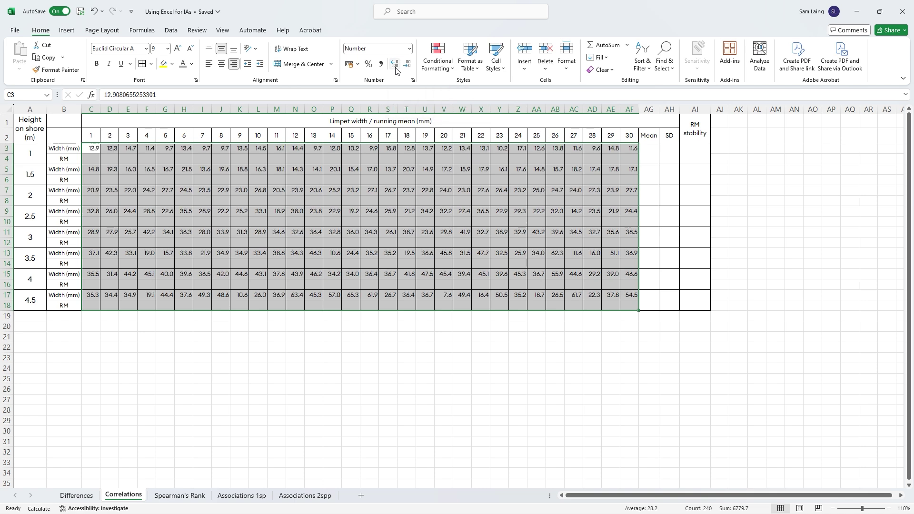
{"action": "left_click", "coordinate": [394, 64]}
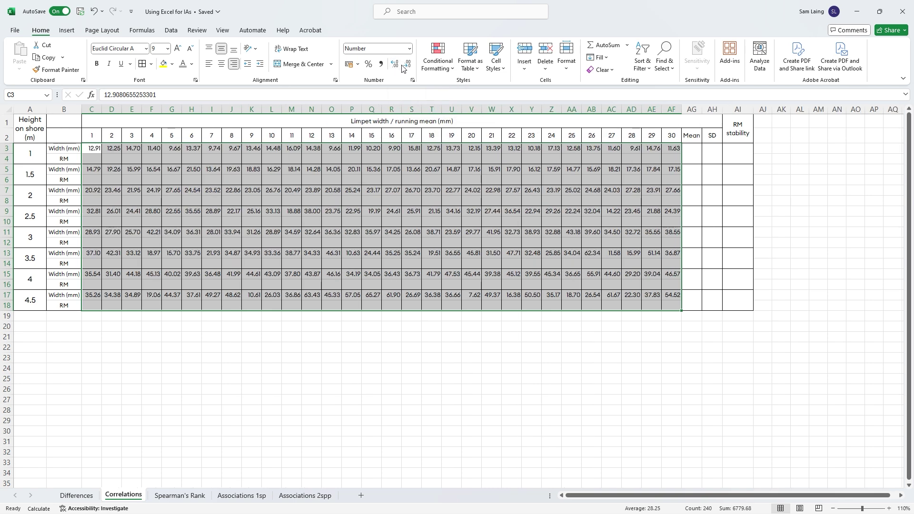
{"action": "left_click", "coordinate": [407, 65]}
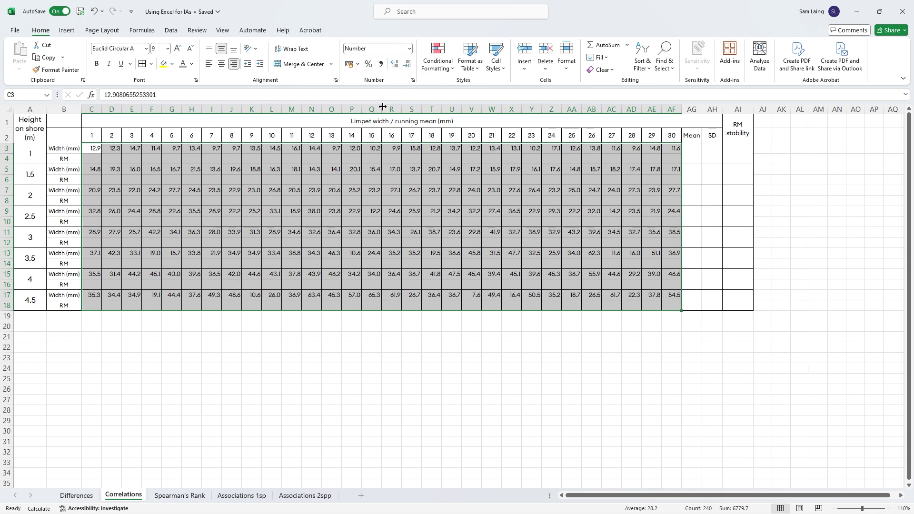
{"action": "left_click", "coordinate": [352, 148]}
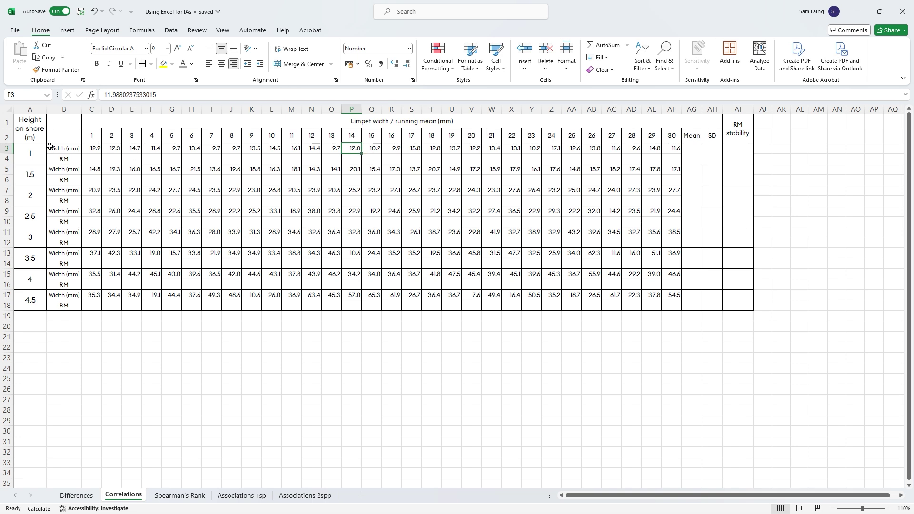
{"action": "left_click_drag", "start_coordinate": [41, 149], "coordinate": [38, 293]}
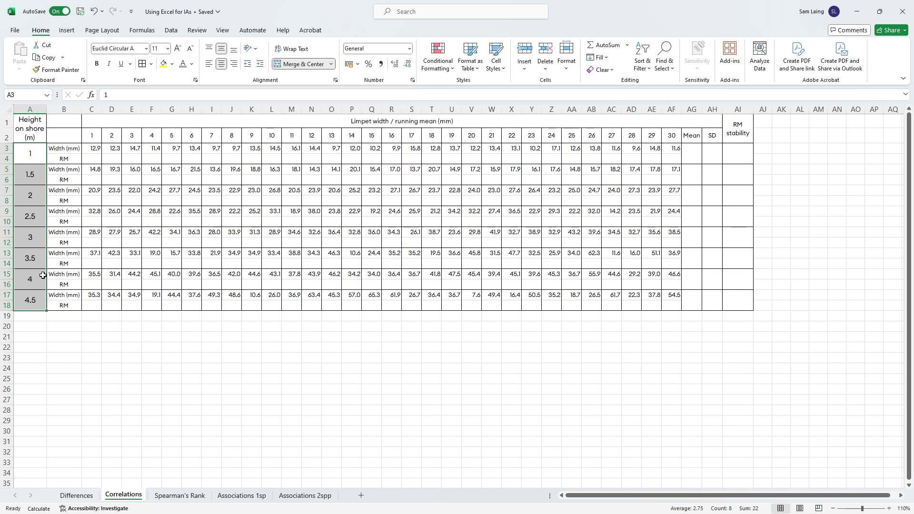
{"action": "left_click", "coordinate": [36, 153]}
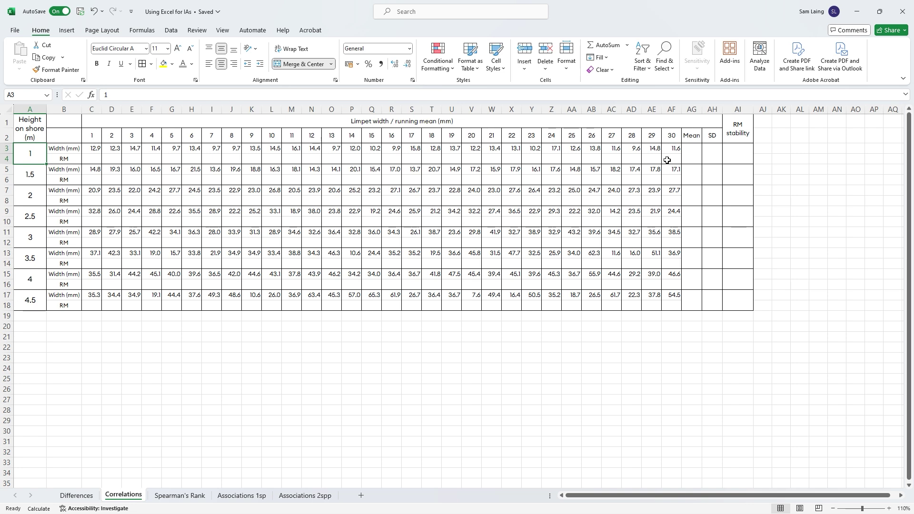
Enter the running mean formula =AVERAGE(C3:C3) in cell C4 for the 1 m shore height
{"action": "left_click", "coordinate": [95, 160]}
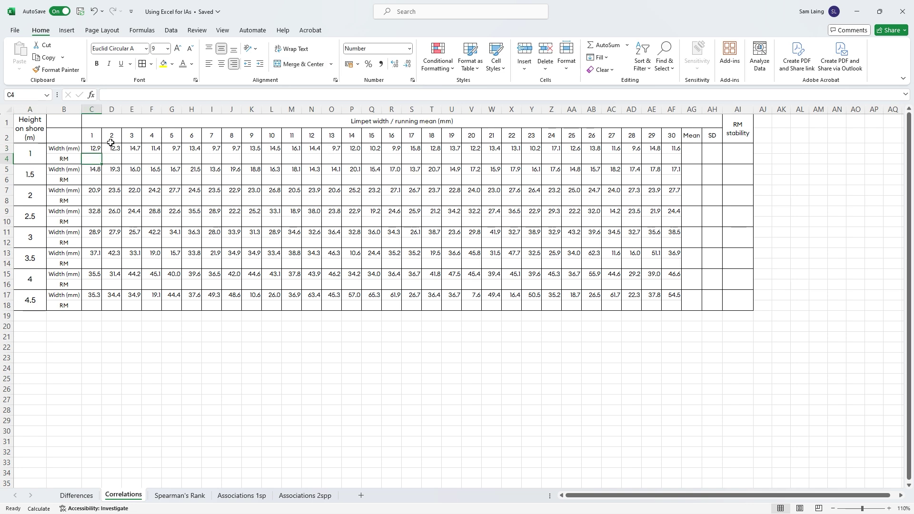
{"action": "type", "text": "=average("}
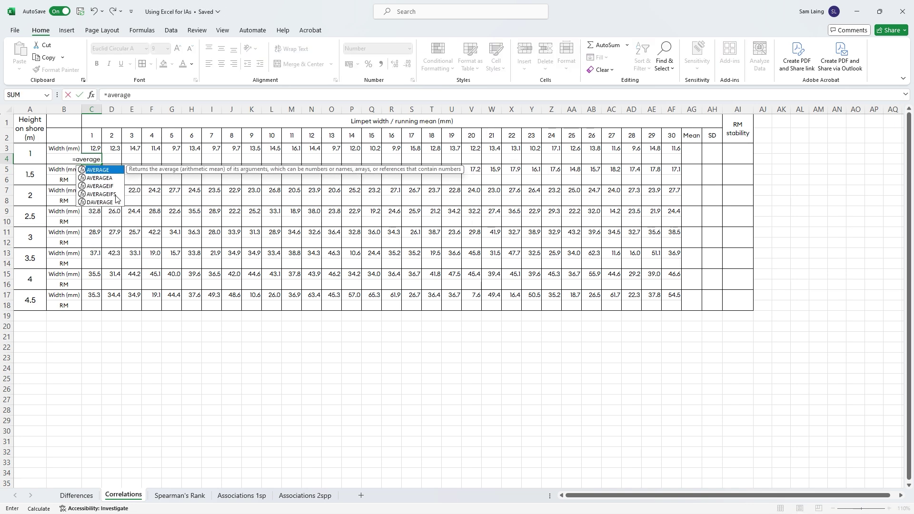
{"action": "left_click", "coordinate": [95, 151]}
{"action": "key", "text": "F8"}
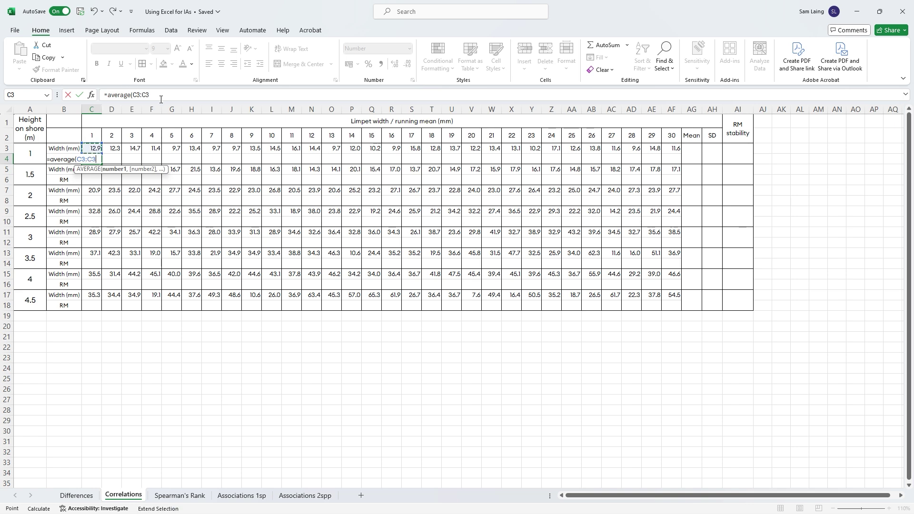
{"action": "left_click", "coordinate": [160, 94]}
{"action": "key", "text": "Return"}
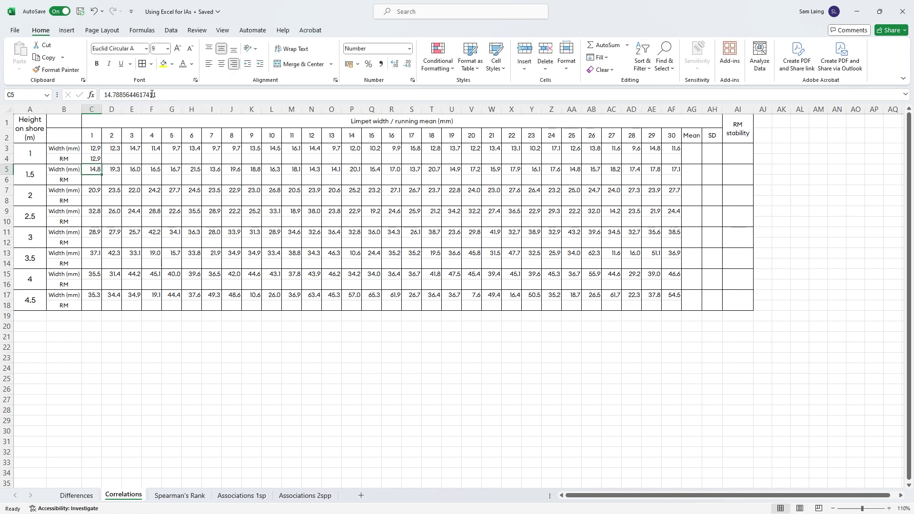
Anchor the start column of the C4 formula so it reads =AVERAGE($C3:C3)
{"action": "key", "text": "Up"}
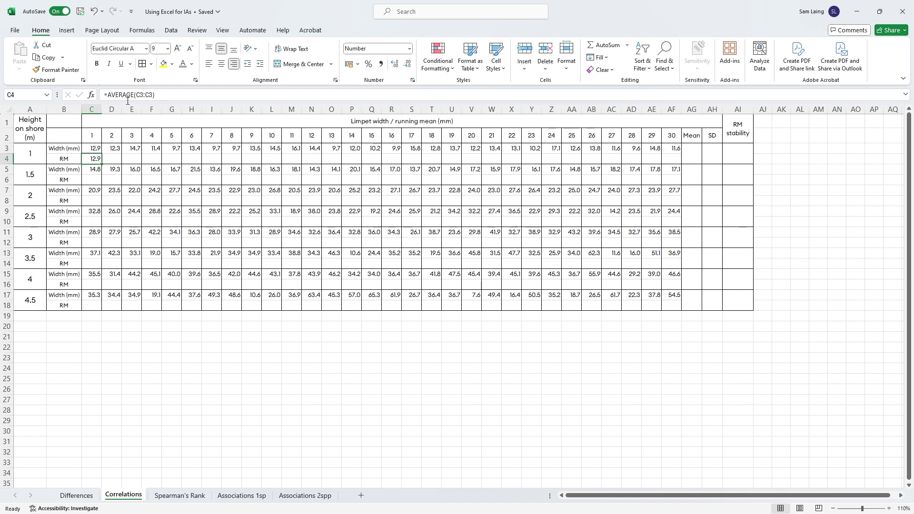
{"action": "left_click", "coordinate": [136, 95]}
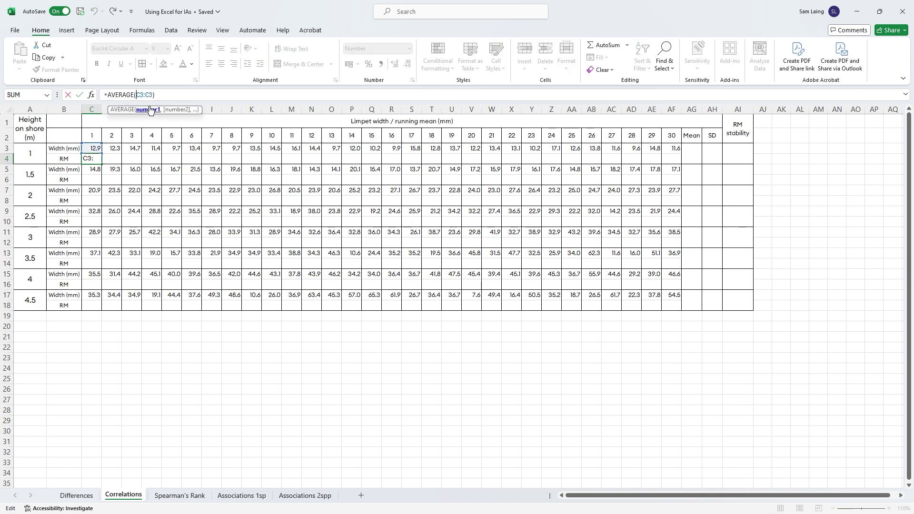
{"action": "type", "text": "$"}
{"action": "key", "text": "Return"}
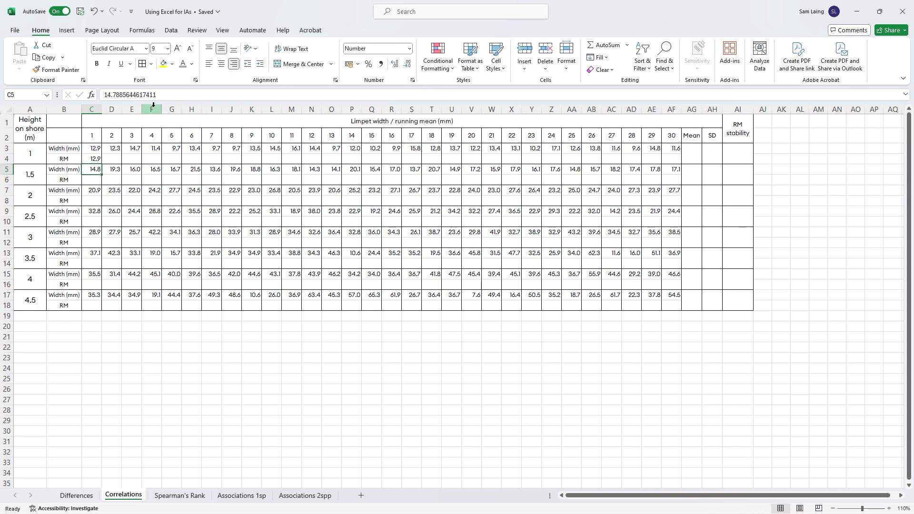
Fill the running mean formula from C4 across to AF4 and ignore the omitted adjacent cells error on the filled cells
{"action": "left_click", "coordinate": [98, 161]}
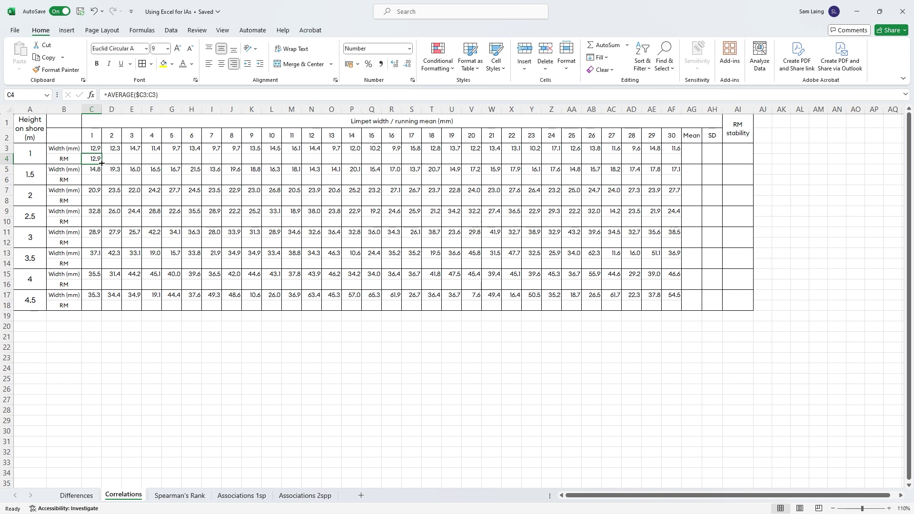
{"action": "mouse_move", "coordinate": [102, 163]}
{"action": "left_mouse_down"}
{"action": "mouse_move", "coordinate": [615, 179]}
{"action": "mouse_move", "coordinate": [682, 164]}
{"action": "mouse_move", "coordinate": [117, 161]}
{"action": "left_mouse_up"}
{"action": "left_click", "coordinate": [90, 159]}
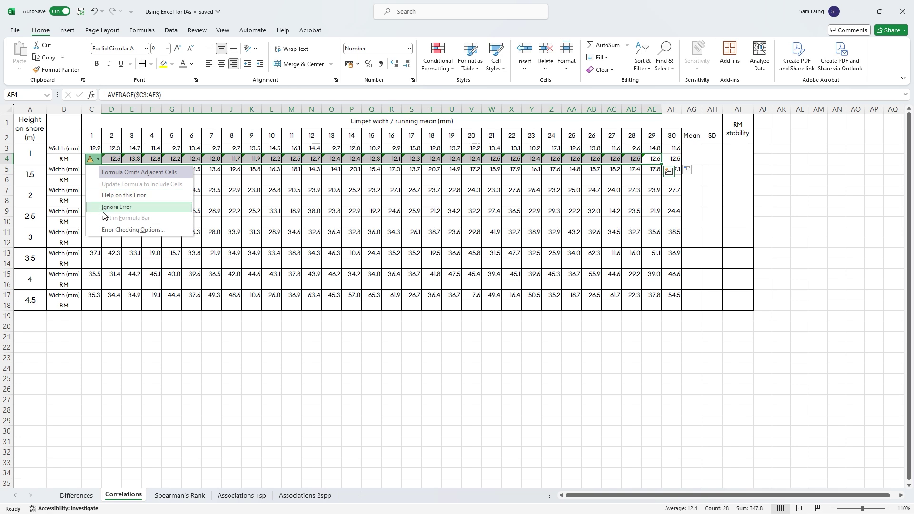
{"action": "left_click", "coordinate": [104, 210]}
Check which cells the running mean formula in AF4 covers
{"action": "left_click", "coordinate": [674, 160]}
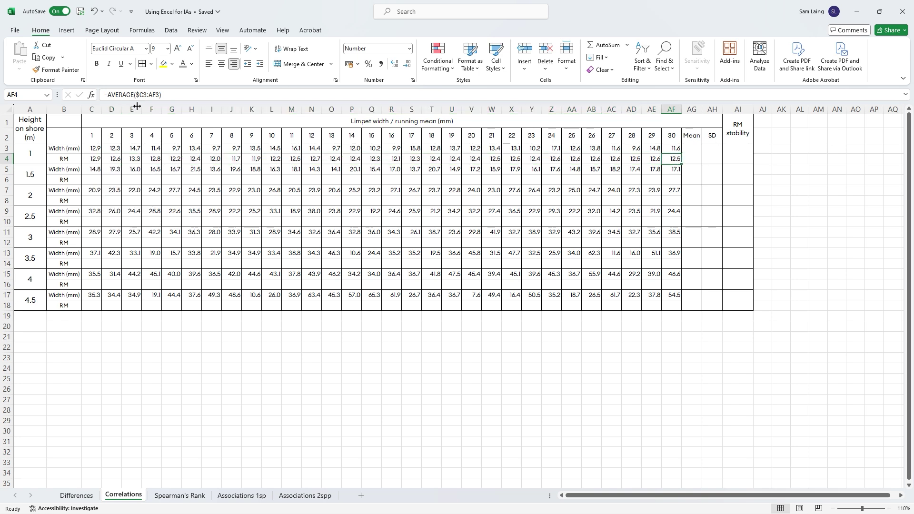
{"action": "left_click", "coordinate": [170, 95]}
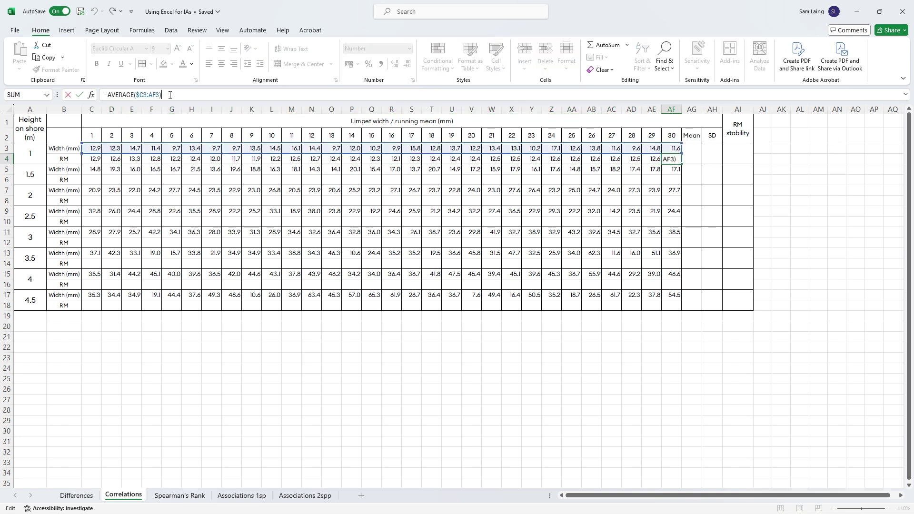
{"action": "left_click", "coordinate": [646, 164]}
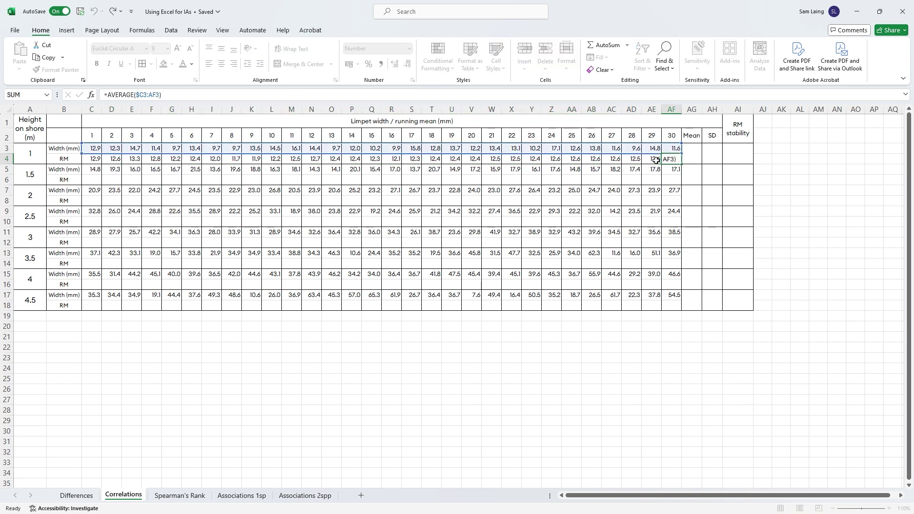
Check which cells the running mean formula in AE4 covers
{"action": "left_click", "coordinate": [248, 95]}
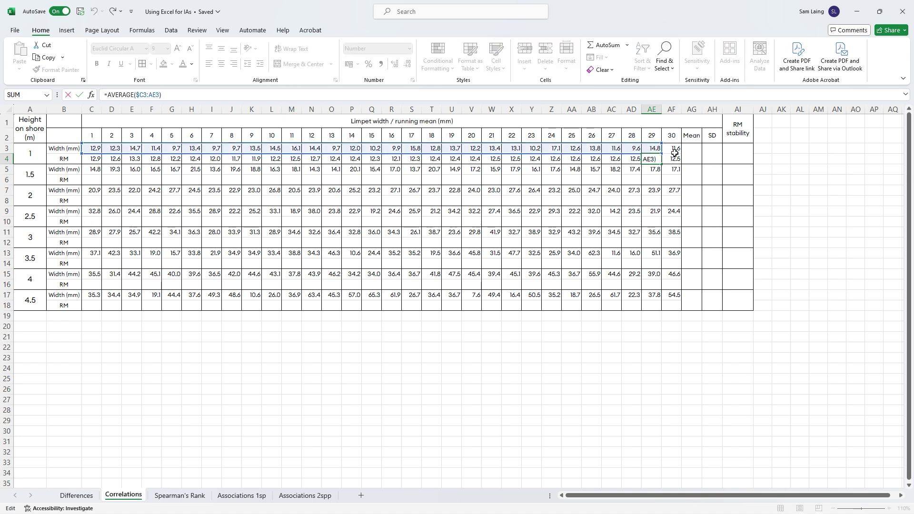
{"action": "key", "text": "Return"}
Copy the running mean formulas in C4:AF4 into the RM rows of the 1.5 m to 4.5 m shore heights, rows 6 to 18
{"action": "left_click_drag", "start_coordinate": [669, 159], "coordinate": [98, 158]}
{"action": "key", "text": "ctrl+c"}
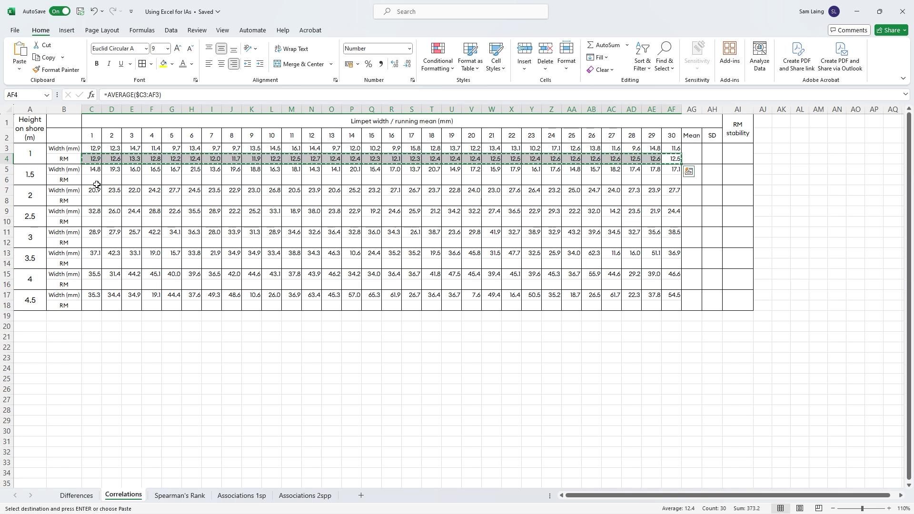
{"action": "left_click", "coordinate": [98, 180]}
{"action": "key", "text": "ctrl+v"}
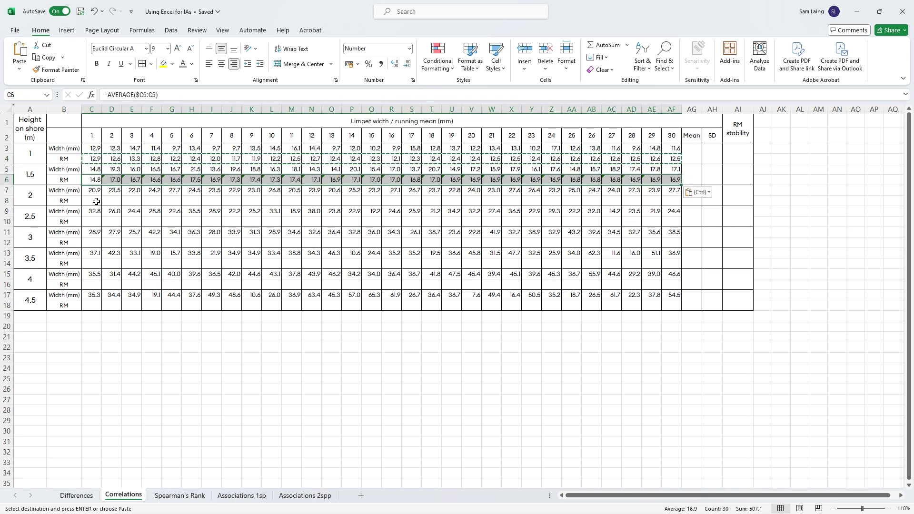
{"action": "left_click", "coordinate": [97, 201]}
{"action": "key", "text": "ctrl+v"}
{"action": "left_click", "coordinate": [92, 221]}
{"action": "key", "text": "ctrl+v"}
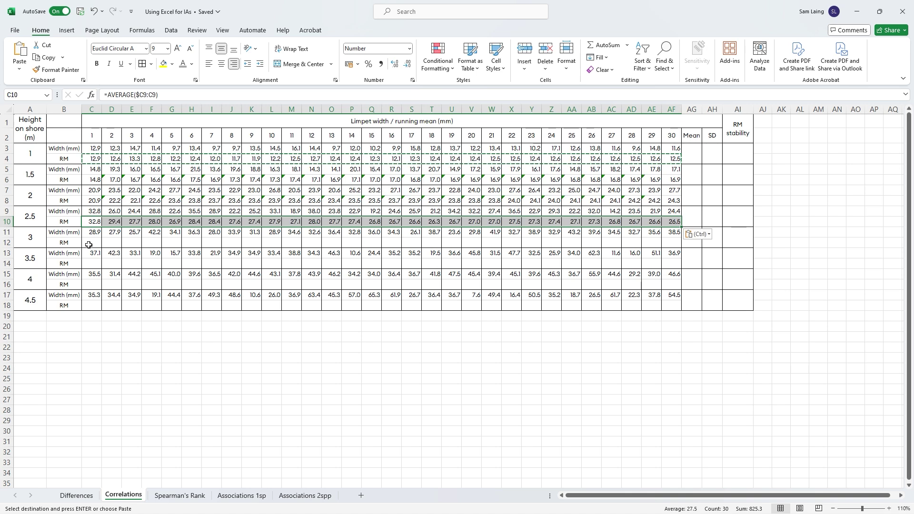
{"action": "left_click", "coordinate": [88, 244]}
{"action": "key", "text": "ctrl+v"}
{"action": "left_click", "coordinate": [92, 263]}
{"action": "key", "text": "ctrl+v"}
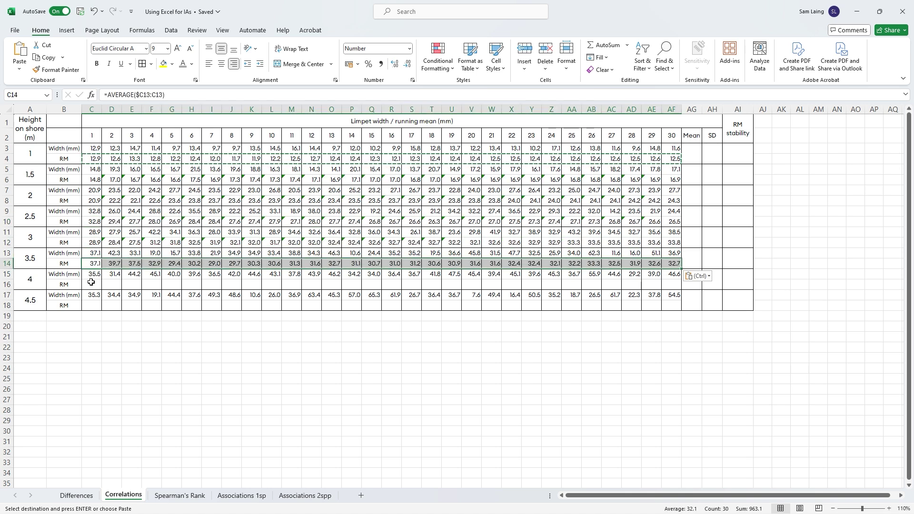
{"action": "left_click", "coordinate": [91, 283]}
{"action": "key", "text": "ctrl+v"}
{"action": "left_click", "coordinate": [91, 305]}
{"action": "key", "text": "ctrl+v"}
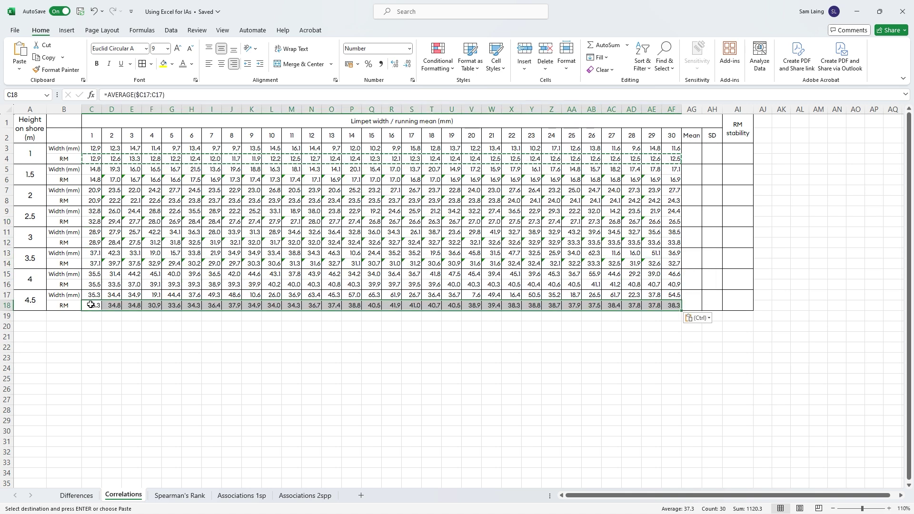
{"action": "left_click", "coordinate": [431, 327]}
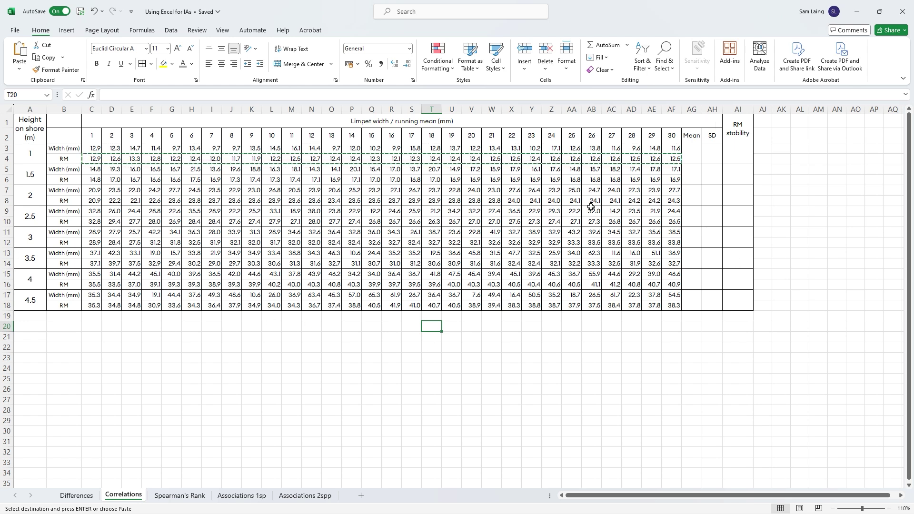
Enter the RM stability formula =MAX(AB4:AF4)/MIN(AB4:AF4) in cell AI3 for the 1 m shore height
{"action": "left_click", "coordinate": [749, 153]}
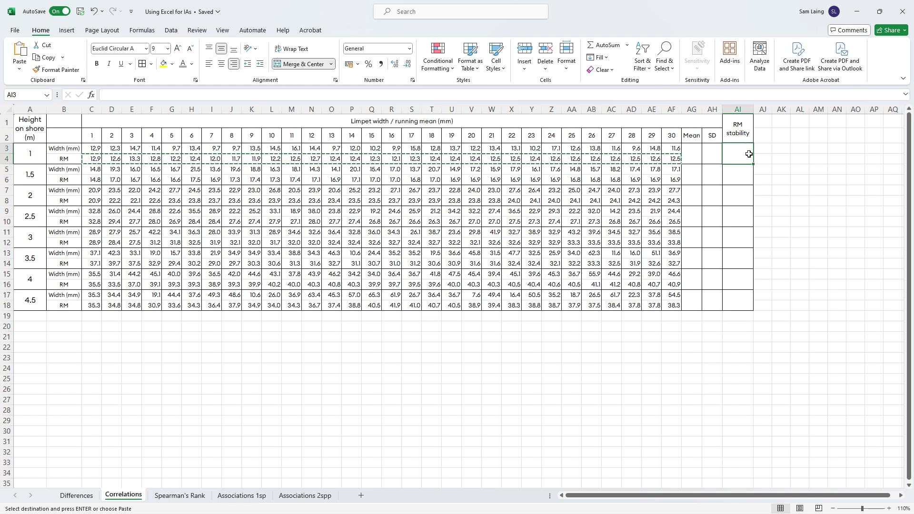
{"action": "type", "text": "=max("}
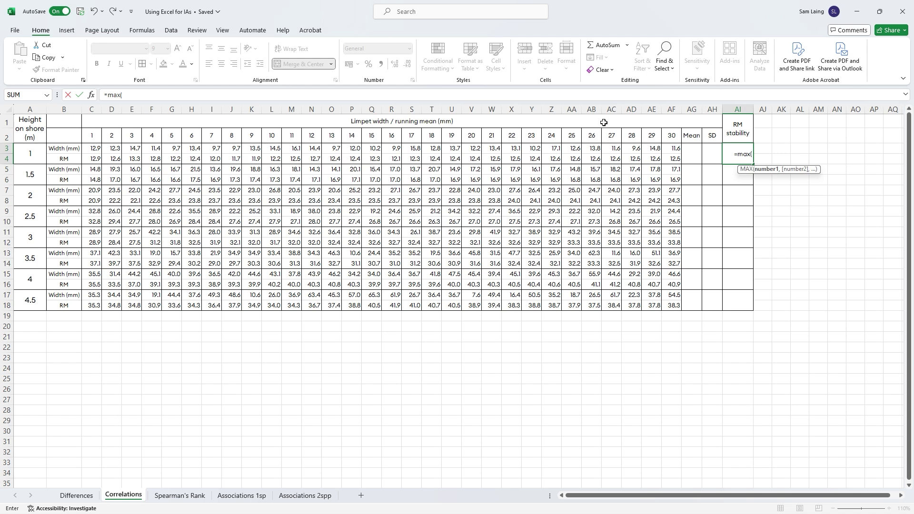
{"action": "left_click_drag", "start_coordinate": [667, 158], "coordinate": [595, 160]}
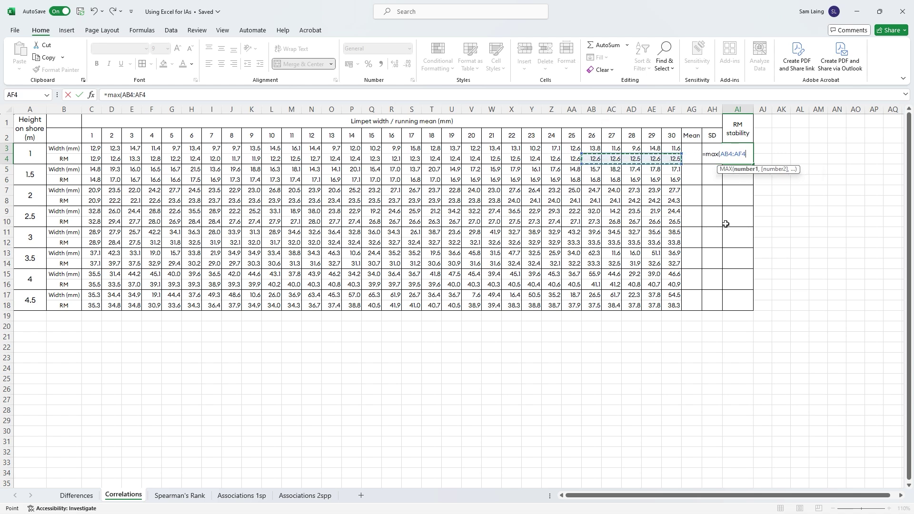
{"action": "type", "text": ")/"}
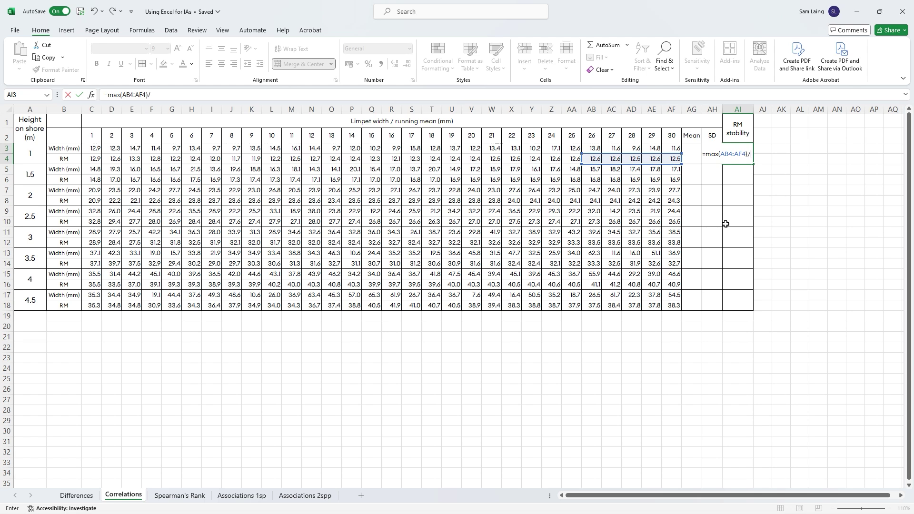
{"action": "type", "text": "min("}
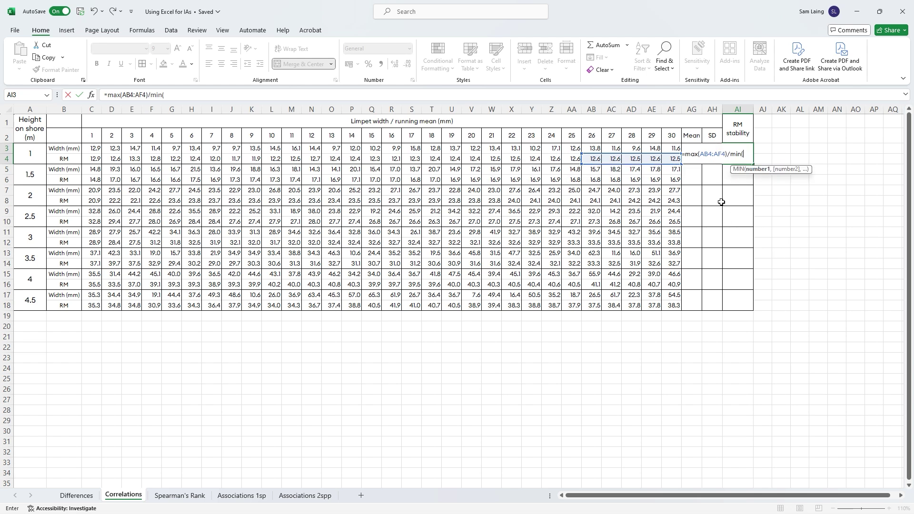
{"action": "left_click_drag", "start_coordinate": [674, 159], "coordinate": [595, 159]}
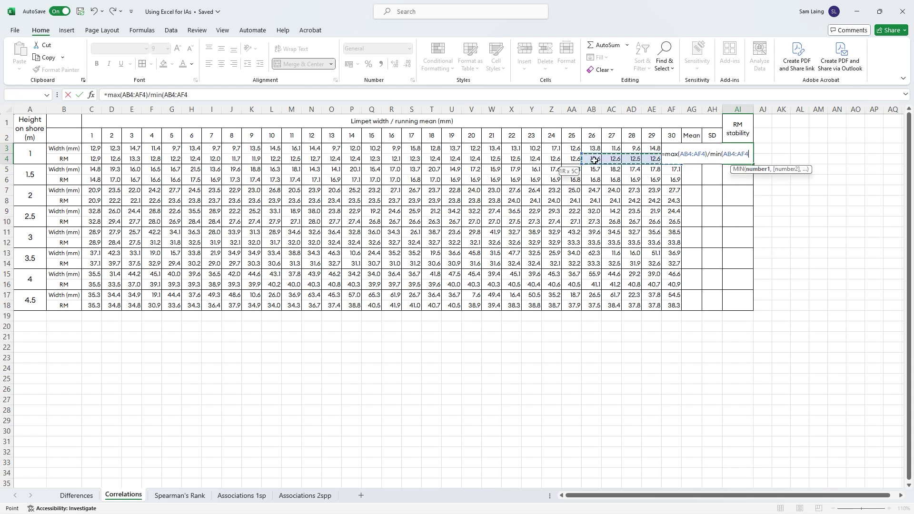
{"action": "key", "text": "Return"}
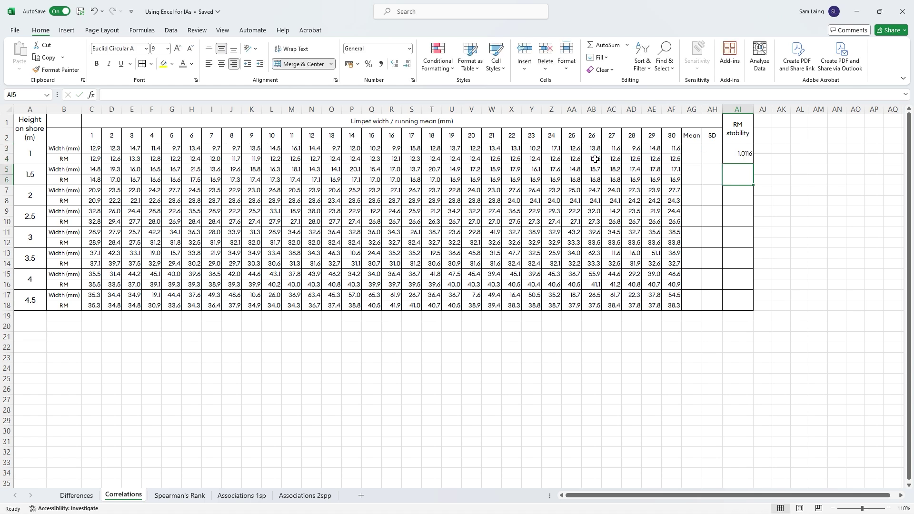
Fill the RM stability formula from AI3 down to the 4.5 m shore height and check the 3.5 m result
{"action": "left_click", "coordinate": [742, 158]}
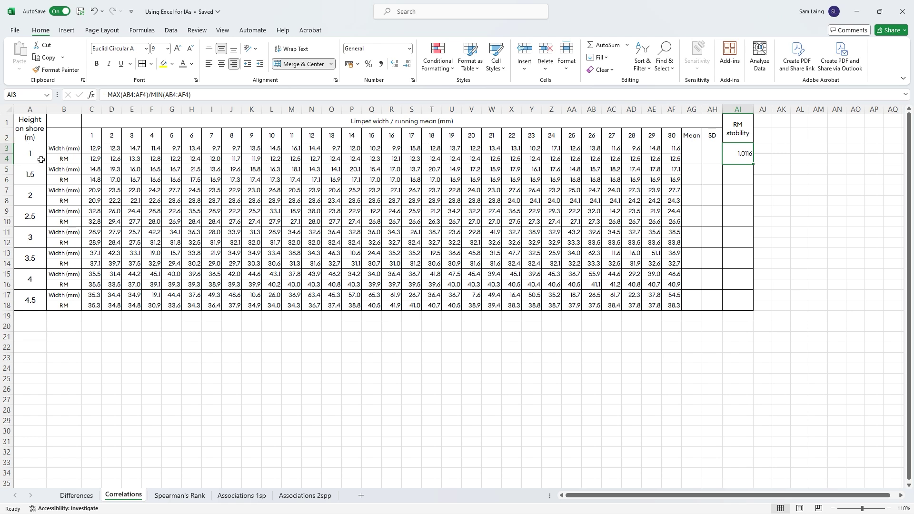
{"action": "left_click_drag", "start_coordinate": [756, 166], "coordinate": [751, 313]}
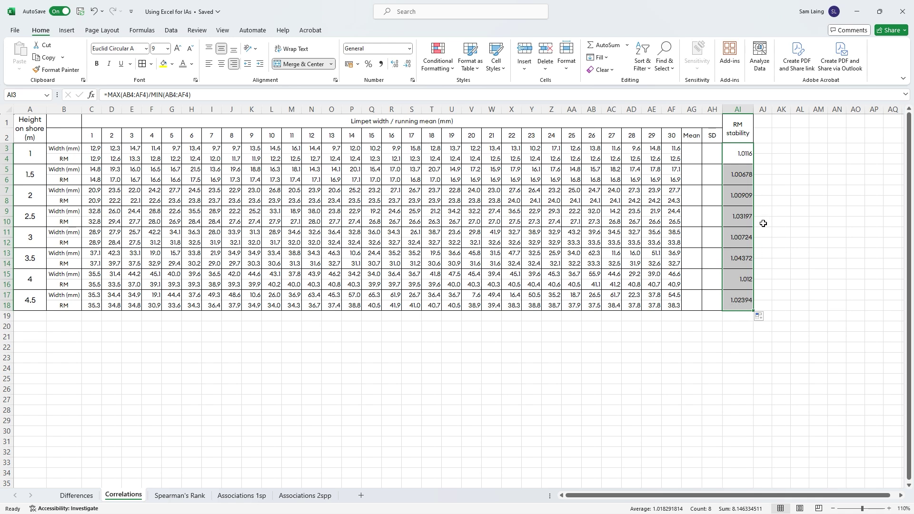
{"action": "left_click", "coordinate": [744, 261]}
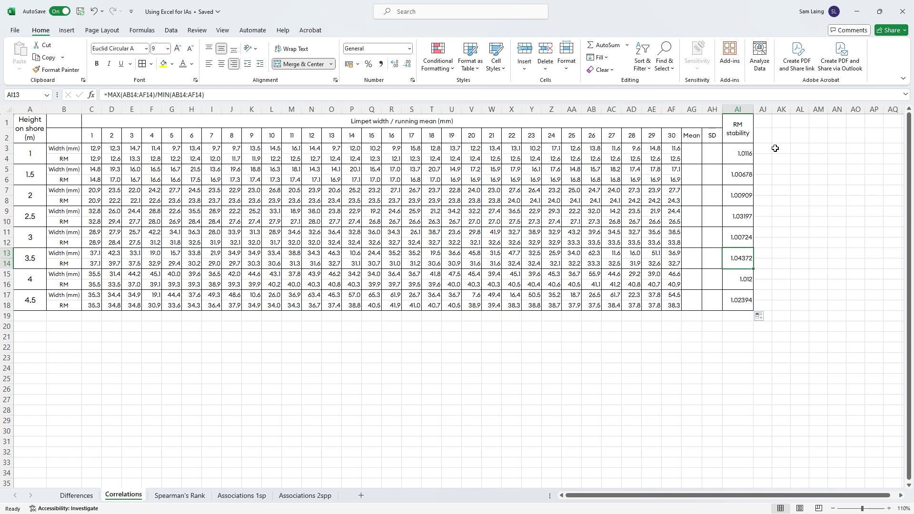
Calculate the mean limpet width for the 1 m shore height in AG3 with =AVERAGE(C3:AF3)
{"action": "left_click", "coordinate": [693, 153]}
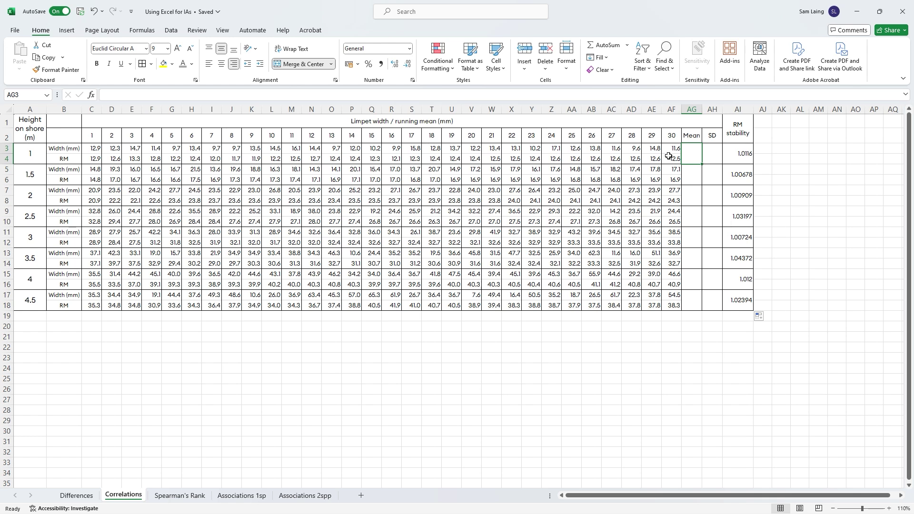
{"action": "type", "text": "=a"}
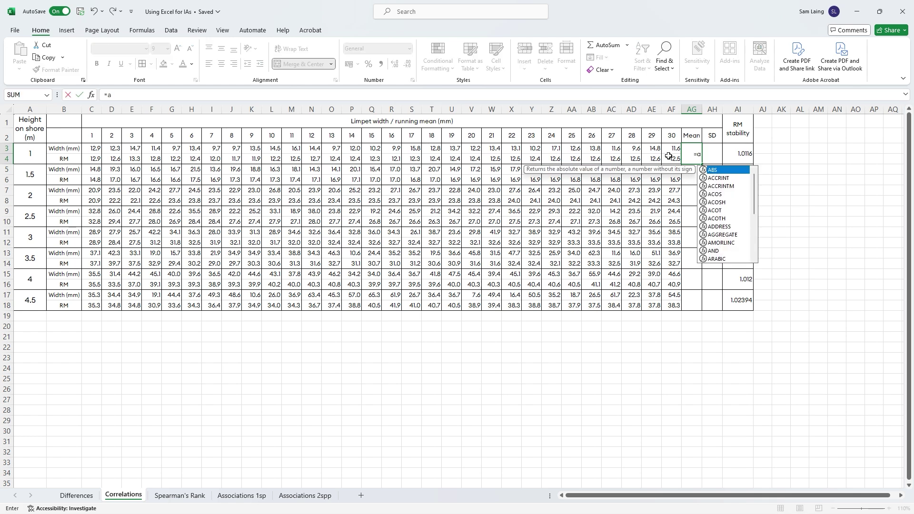
{"action": "type", "text": "verage("}
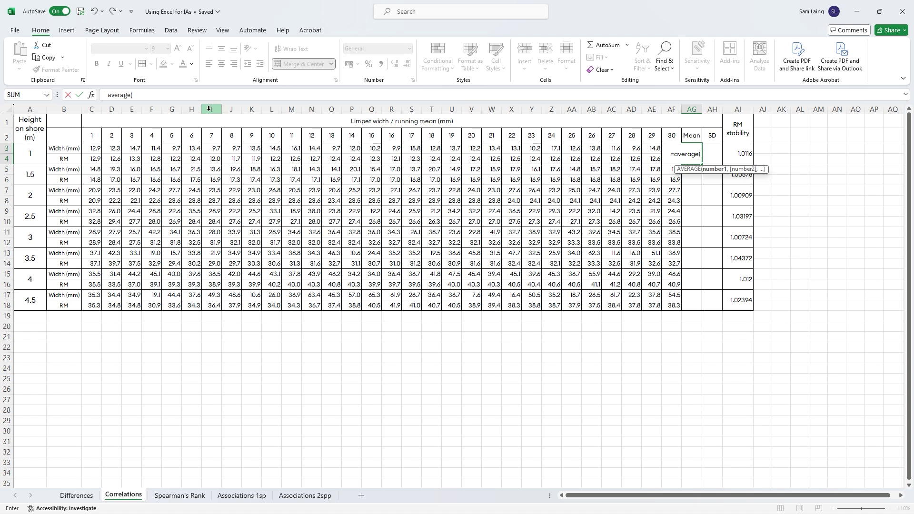
{"action": "left_click_drag", "start_coordinate": [91, 148], "coordinate": [676, 152]}
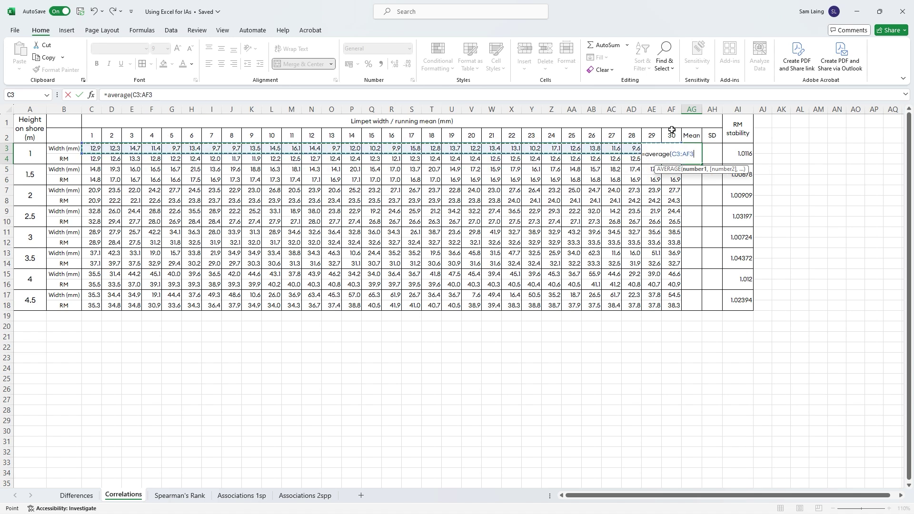
{"action": "key", "text": "Return"}
{"action": "left_click", "coordinate": [695, 151]}
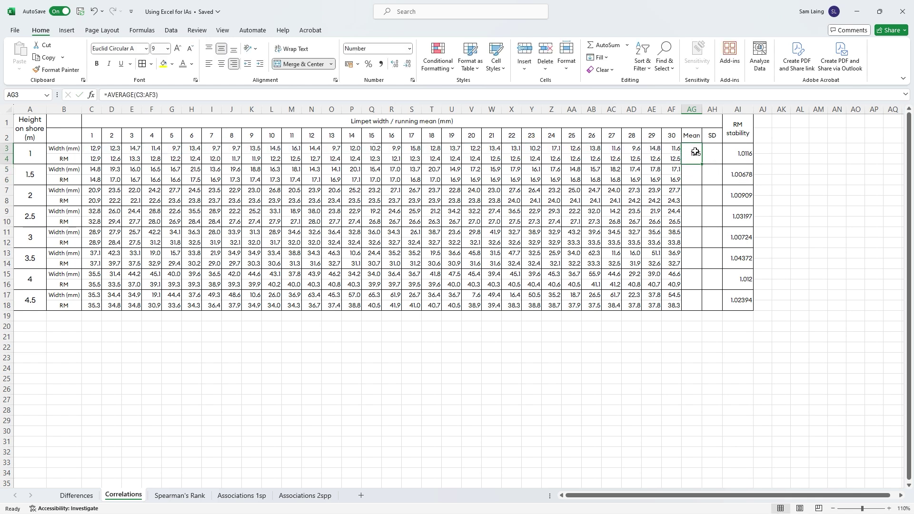
Calculate the standard deviation of the 1 m limpet widths in AH3 with =STDEV.S(C3:AF3)
{"action": "left_click", "coordinate": [714, 158]}
{"action": "type", "text": "="}
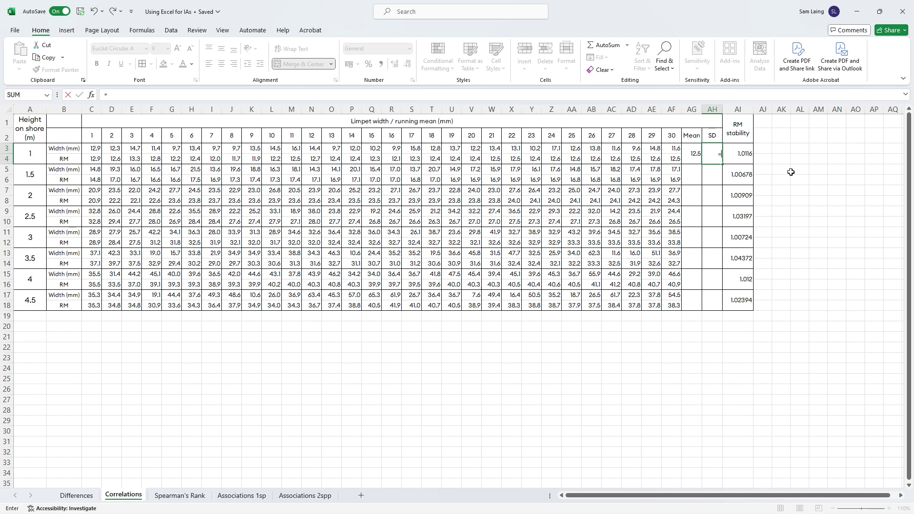
{"action": "type", "text": "st"}
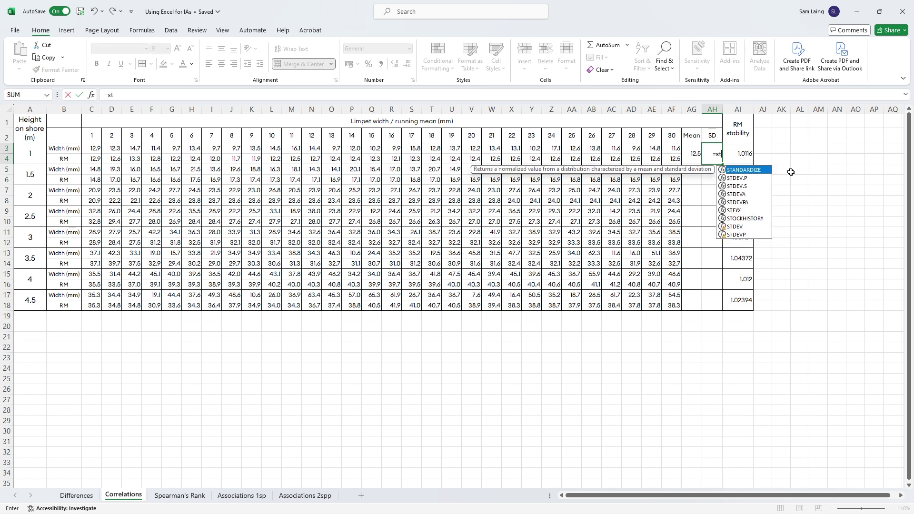
{"action": "type", "text": "dev.s"}
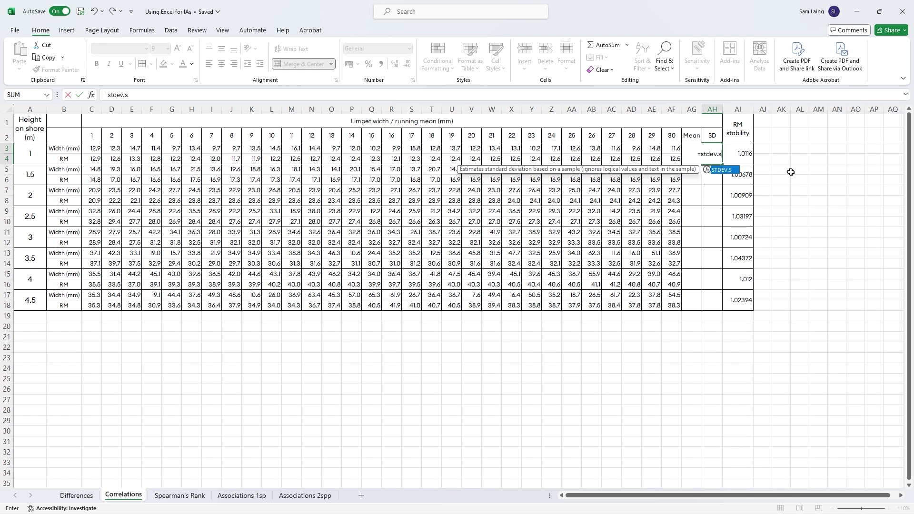
{"action": "type", "text": "("}
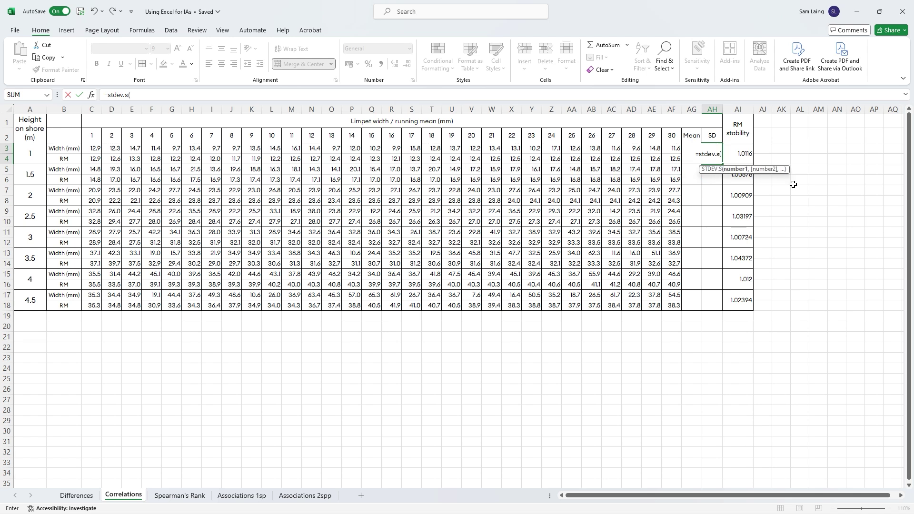
{"action": "left_click_drag", "start_coordinate": [95, 148], "coordinate": [674, 147]}
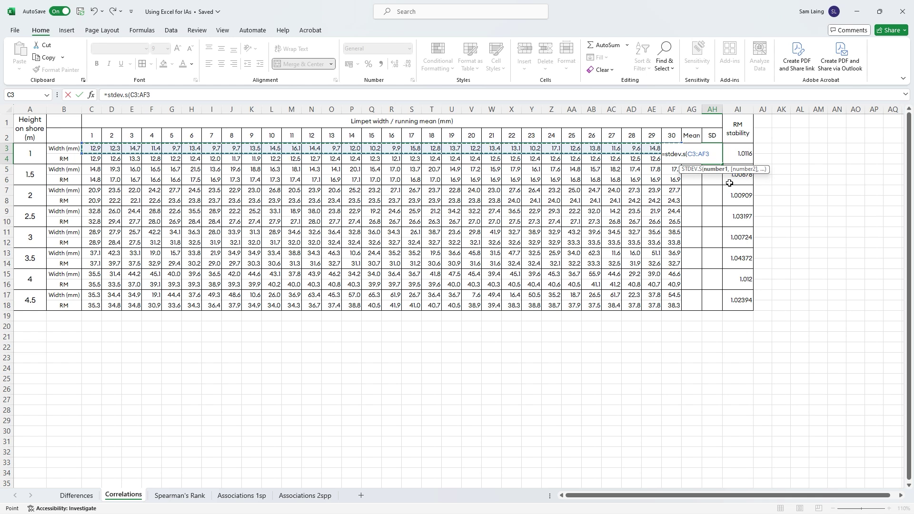
{"action": "type", "text": ")"}
{"action": "key", "text": "Return"}
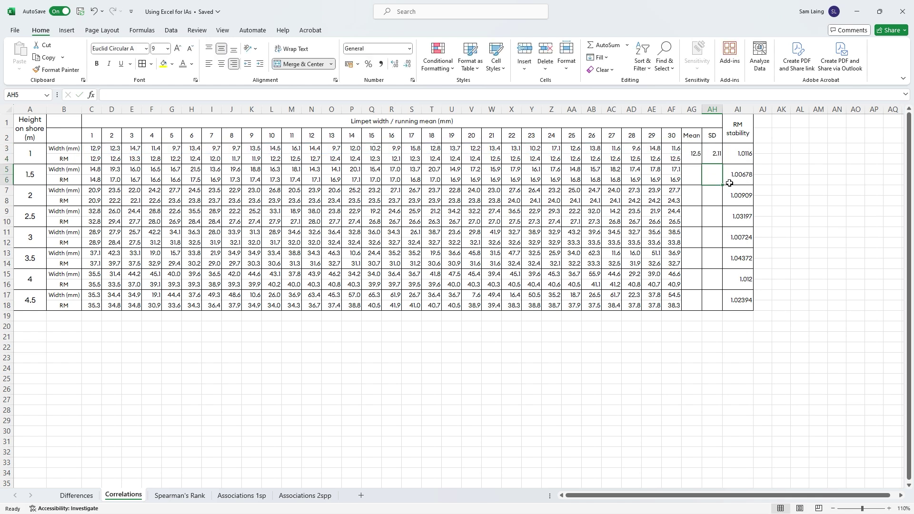
Fill the mean and SD formulas from AG3:AH3 down to the 4.5 m shore height
{"action": "left_click", "coordinate": [694, 159]}
{"action": "left_click_drag", "start_coordinate": [695, 158], "coordinate": [716, 156]}
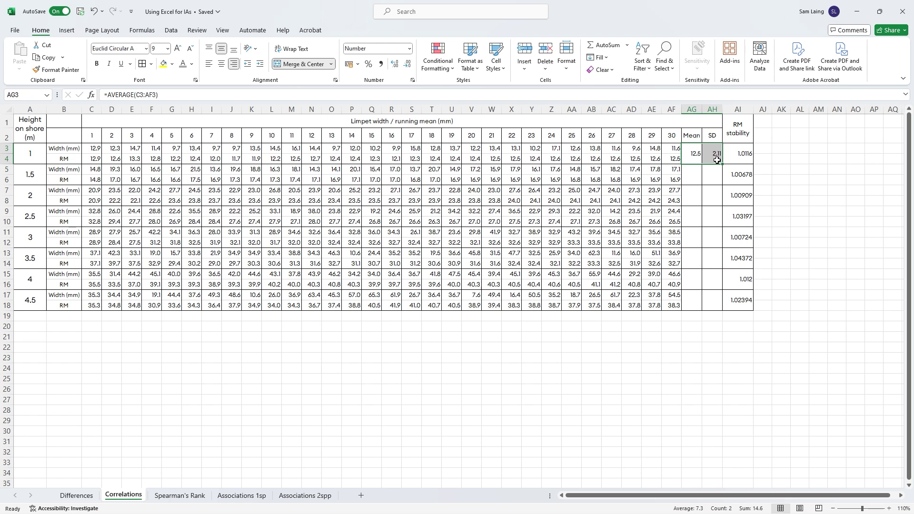
{"action": "left_click_drag", "start_coordinate": [723, 164], "coordinate": [709, 302]}
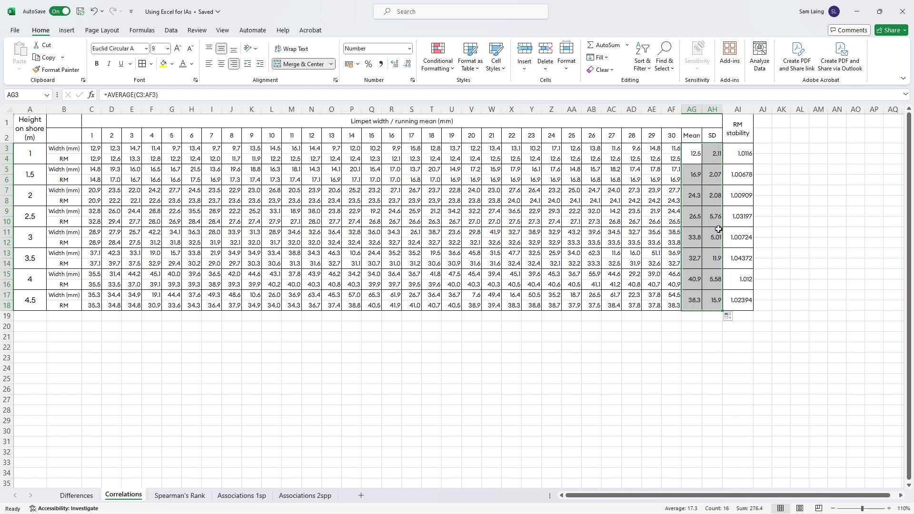
{"action": "left_click", "coordinate": [741, 211]}
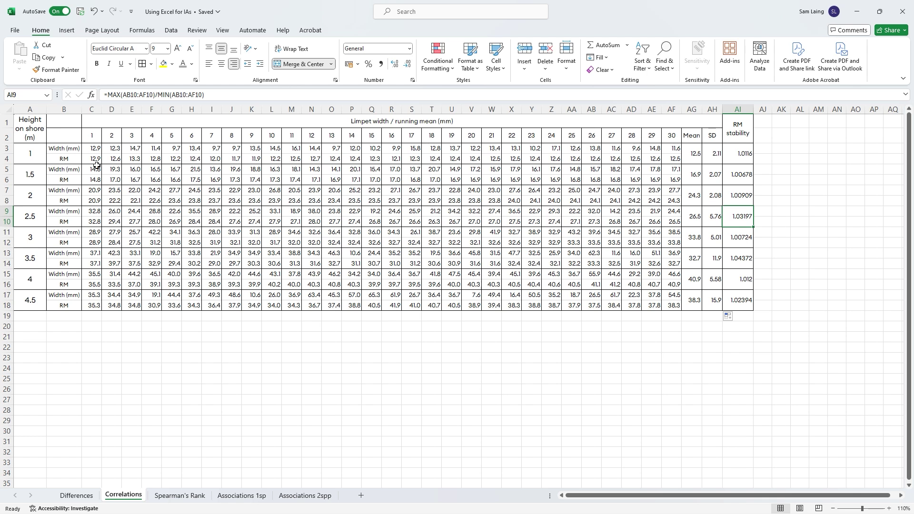
Insert a markers-only scatter chart of mean limpet width against height on shore, using the values in A3:A18 and AG3:AG18
{"action": "left_click", "coordinate": [39, 156]}
{"action": "left_click_drag", "start_coordinate": [39, 155], "coordinate": [27, 300]}
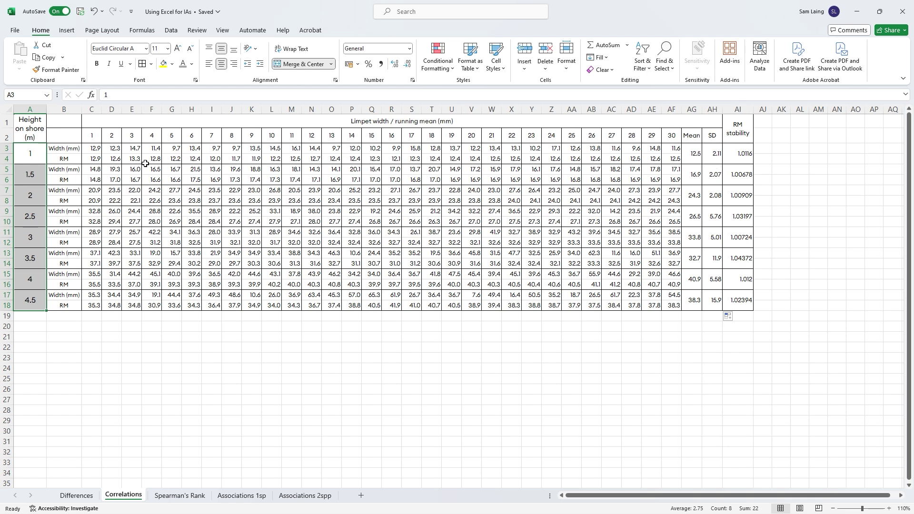
{"action": "left_click_drag", "start_coordinate": [691, 157], "coordinate": [693, 301]}
{"action": "left_click", "coordinate": [66, 30]}
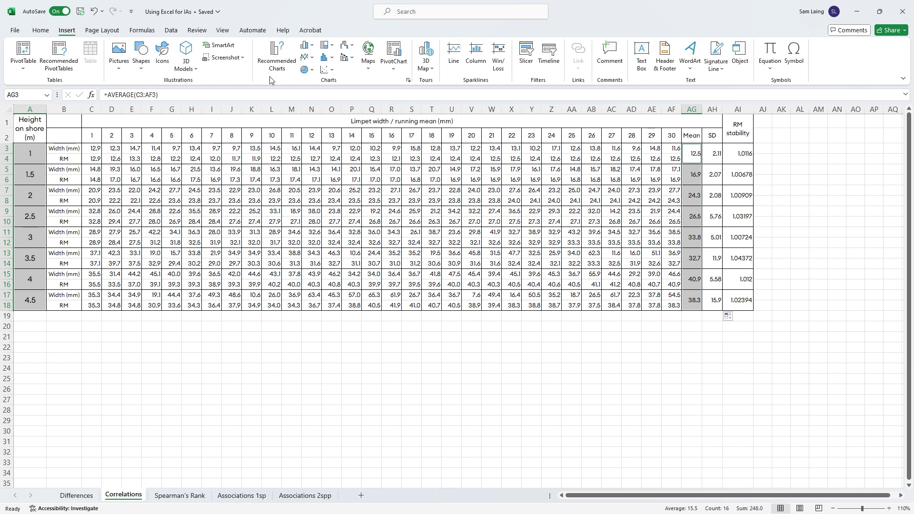
{"action": "left_click", "coordinate": [328, 70]}
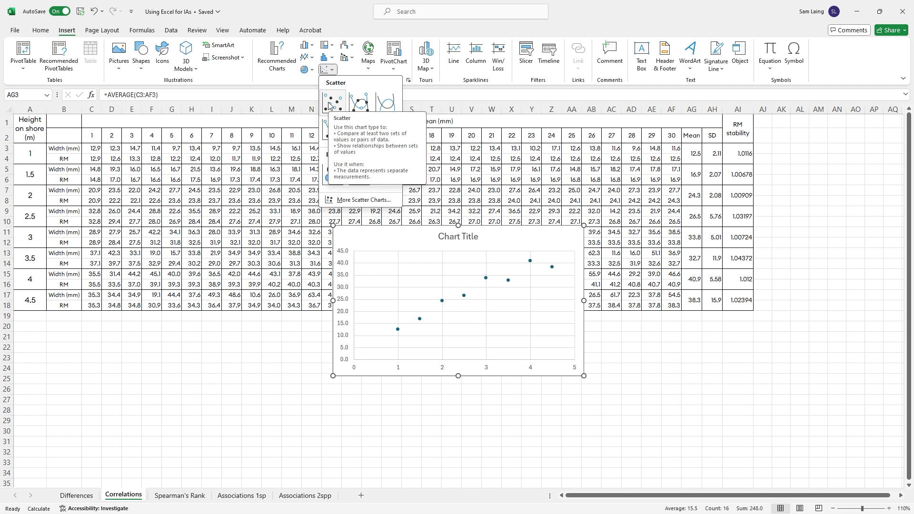
{"action": "left_click", "coordinate": [331, 104]}
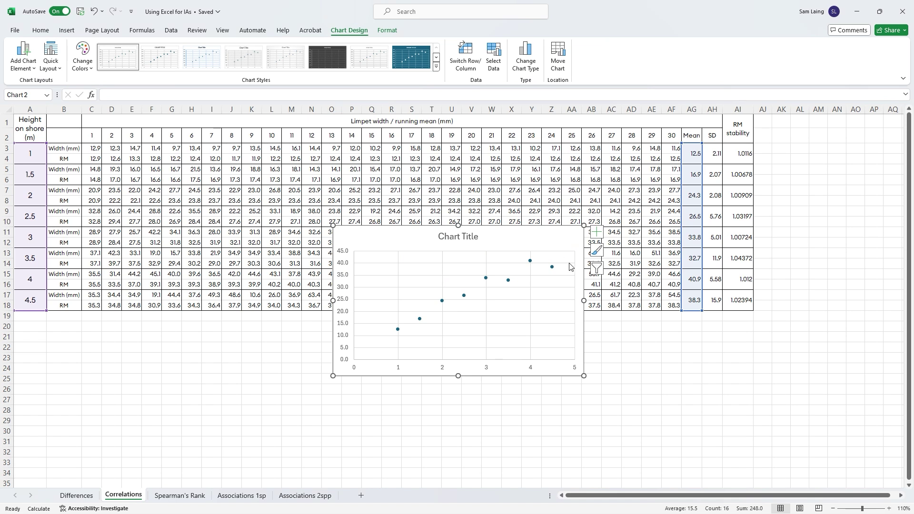
Move the scatter chart lower on the sheet, partly below the data table, and remove its title
{"action": "left_click_drag", "start_coordinate": [525, 242], "coordinate": [649, 298]}
{"action": "left_click", "coordinate": [595, 294]}
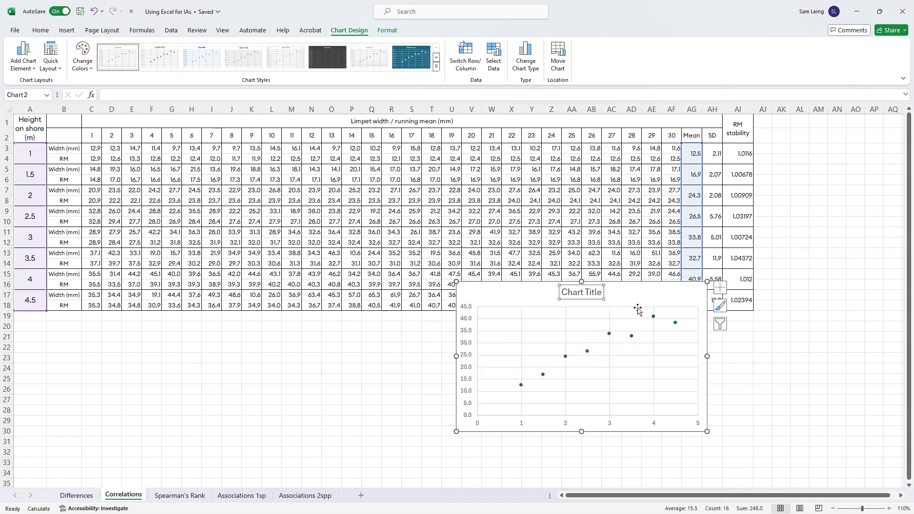
{"action": "key", "text": "Delete"}
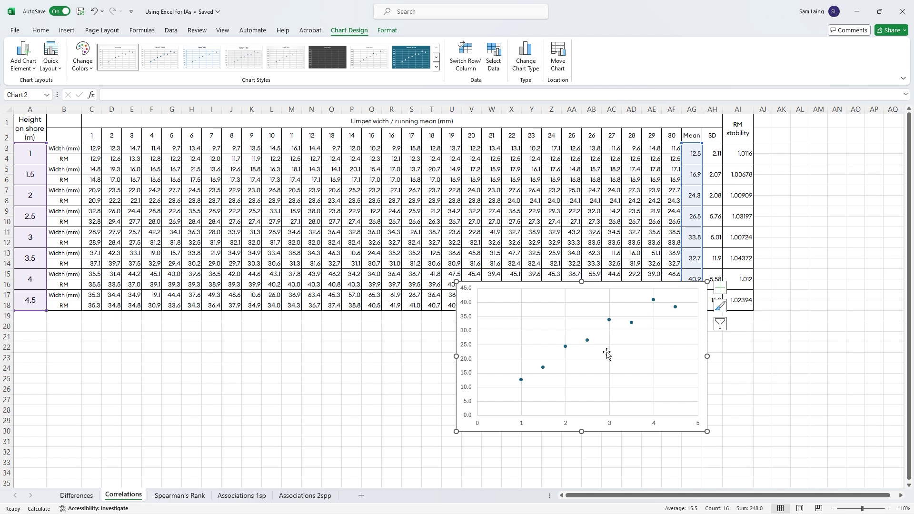
Add axis titles to the scatter chart: "Height on shore (m)" horizontally and "Mean limpet width (mm)" vertically
{"action": "left_click", "coordinate": [717, 287]}
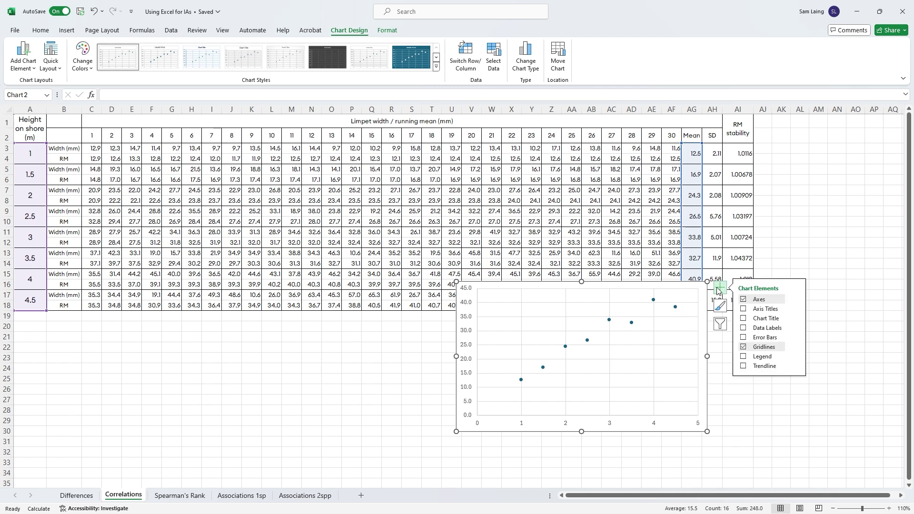
{"action": "left_click", "coordinate": [756, 311]}
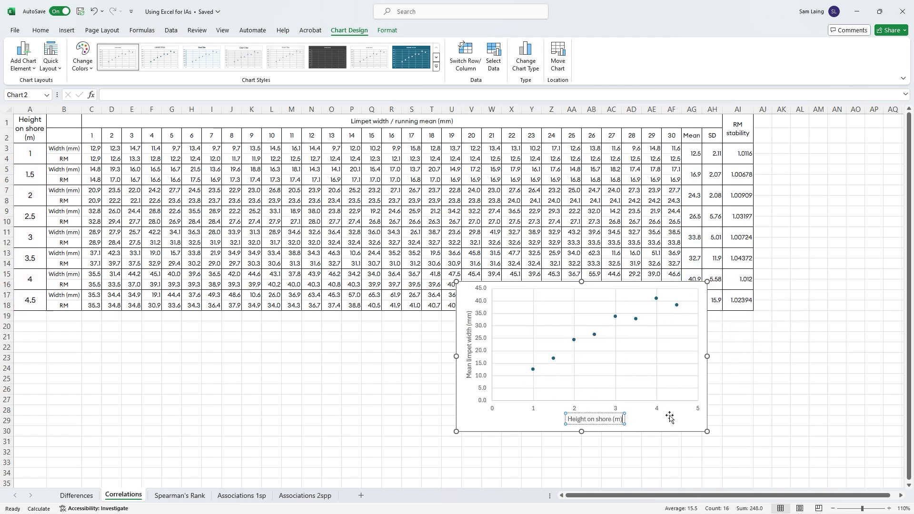
{"action": "left_click", "coordinate": [673, 417]}
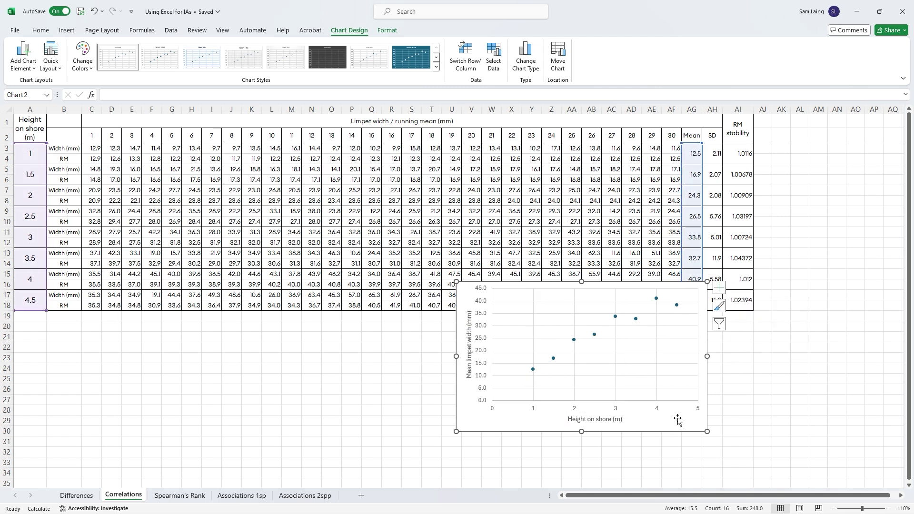
Add a trendline to the scatter chart and show the available trendline types
{"action": "left_click", "coordinate": [720, 291]}
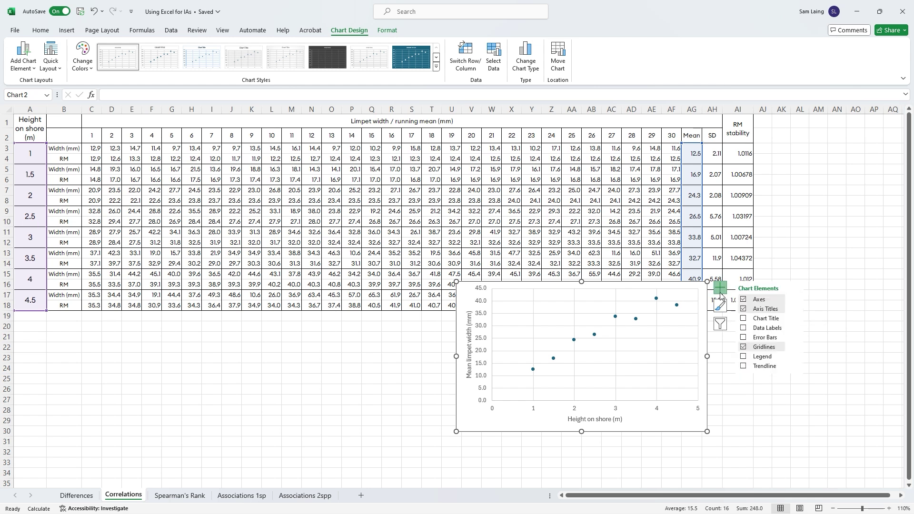
{"action": "left_click", "coordinate": [746, 368]}
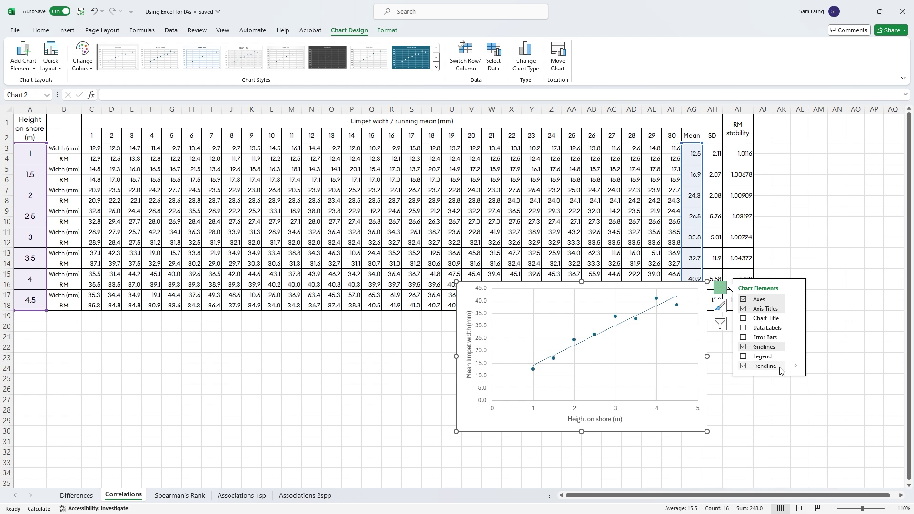
{"action": "left_click", "coordinate": [794, 367]}
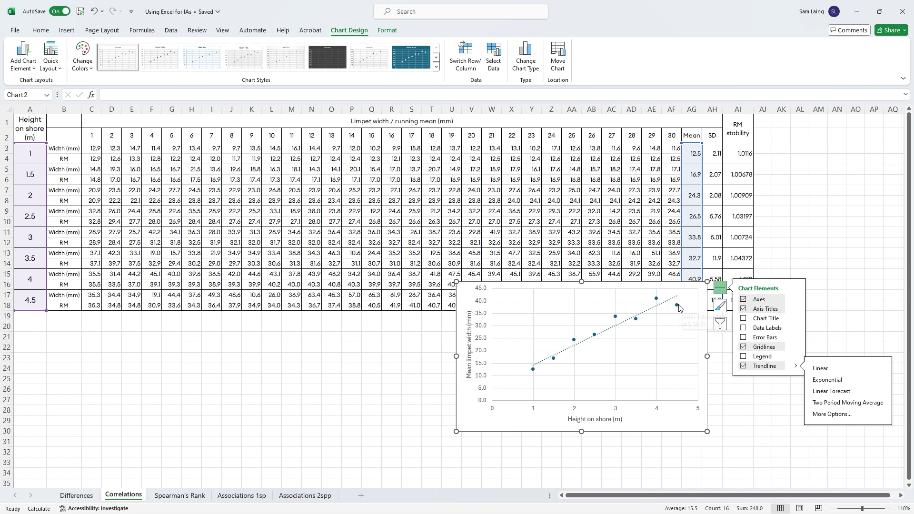
Add error bars to the scatter chart and set the horizontal error bars to a fixed value of 0.1
{"action": "left_click", "coordinate": [796, 337]}
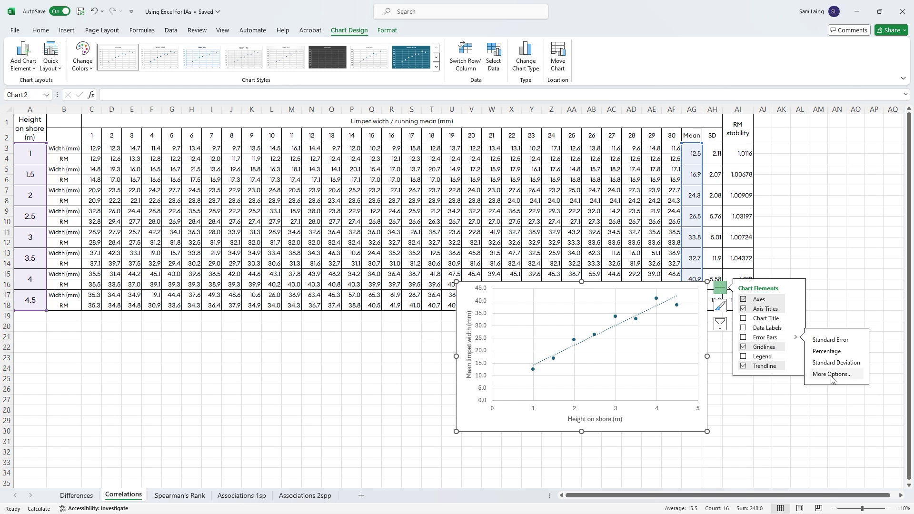
{"action": "left_click", "coordinate": [851, 381]}
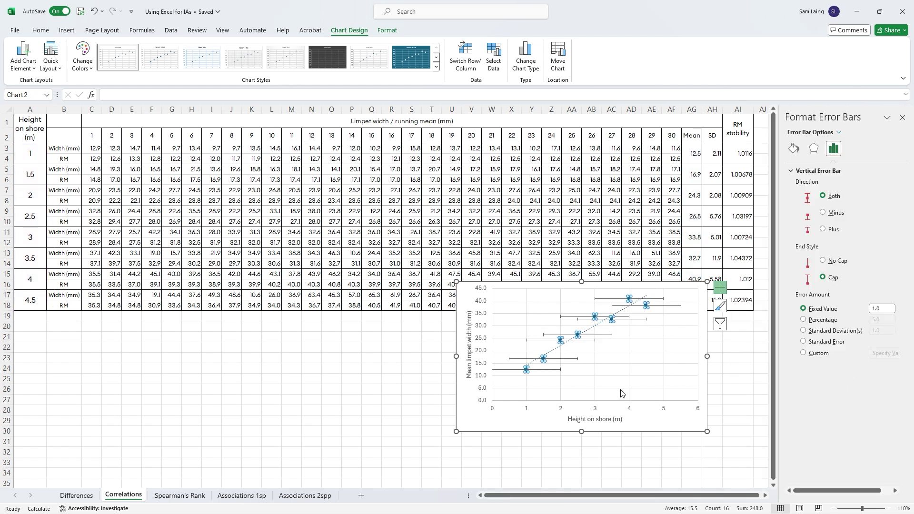
{"action": "left_click", "coordinate": [640, 323]}
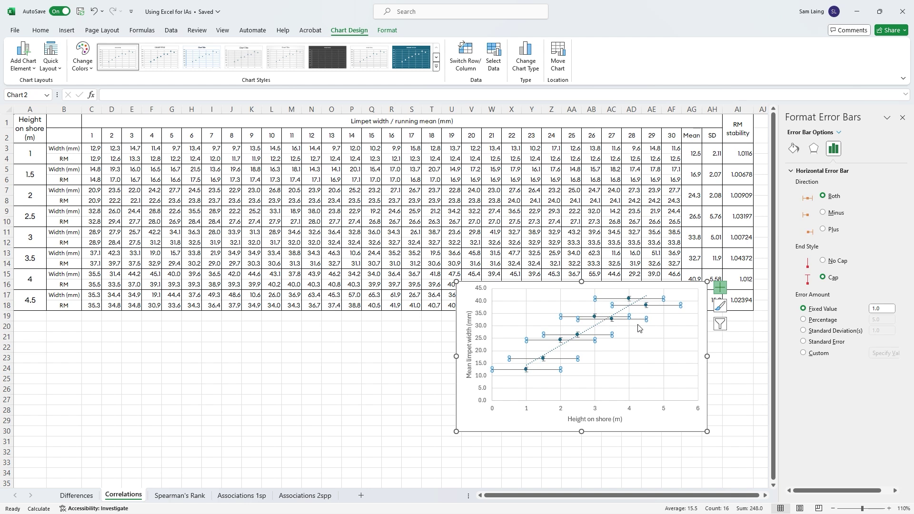
{"action": "left_click", "coordinate": [819, 311]}
{"action": "type", "text": "0.2"}
{"action": "key", "text": "Return"}
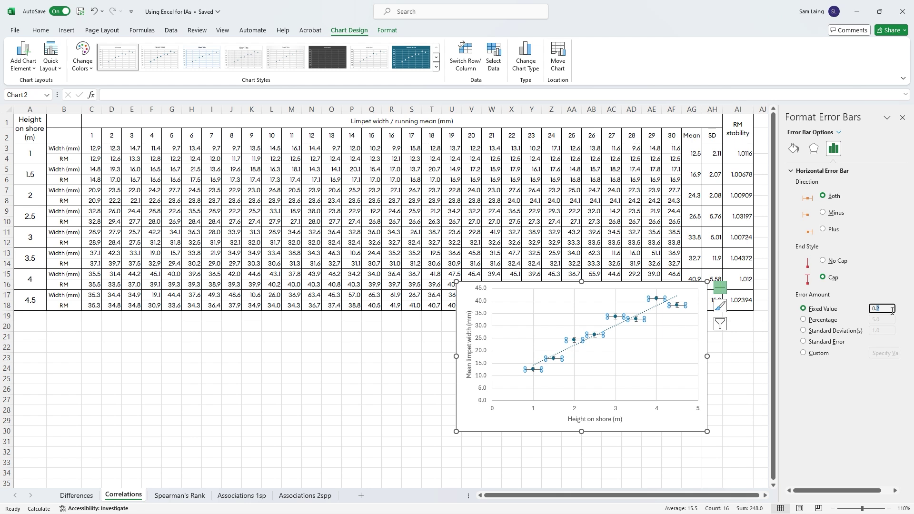
{"action": "key", "text": "Return"}
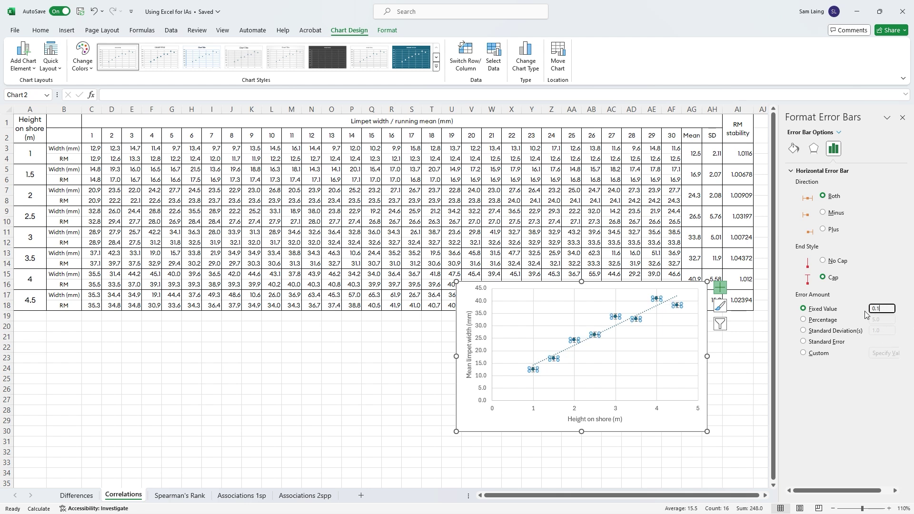
Set custom vertical error bars using the SD values in AH3:AH18 for both the positive and negative error values
{"action": "left_click", "coordinate": [677, 307]}
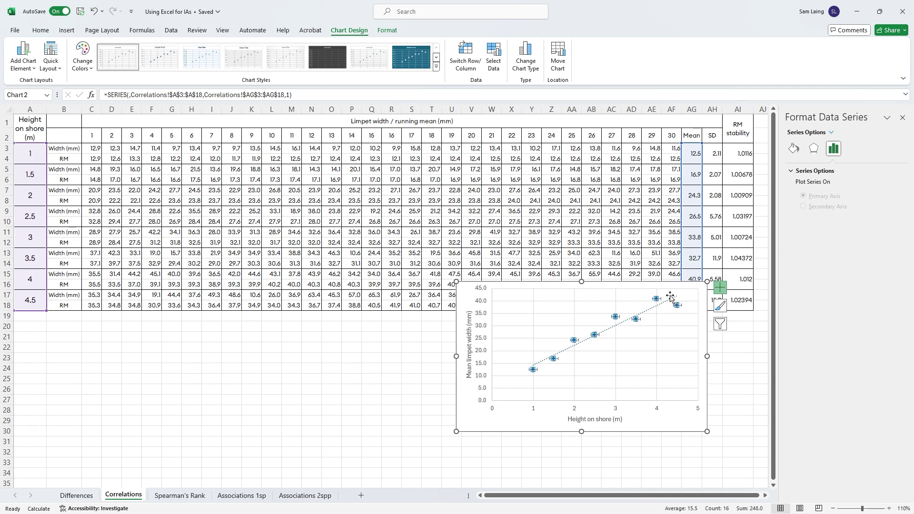
{"action": "left_click", "coordinate": [678, 310]}
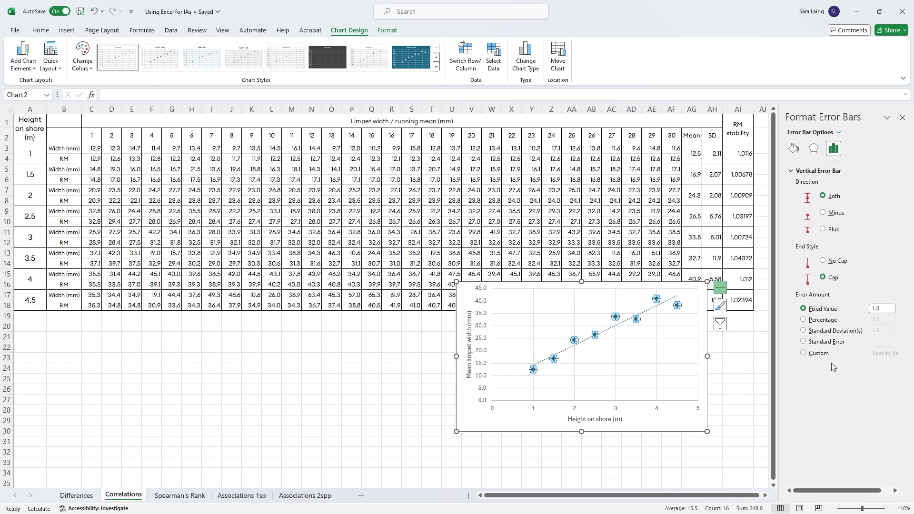
{"action": "left_click", "coordinate": [817, 354]}
{"action": "left_click", "coordinate": [884, 354]}
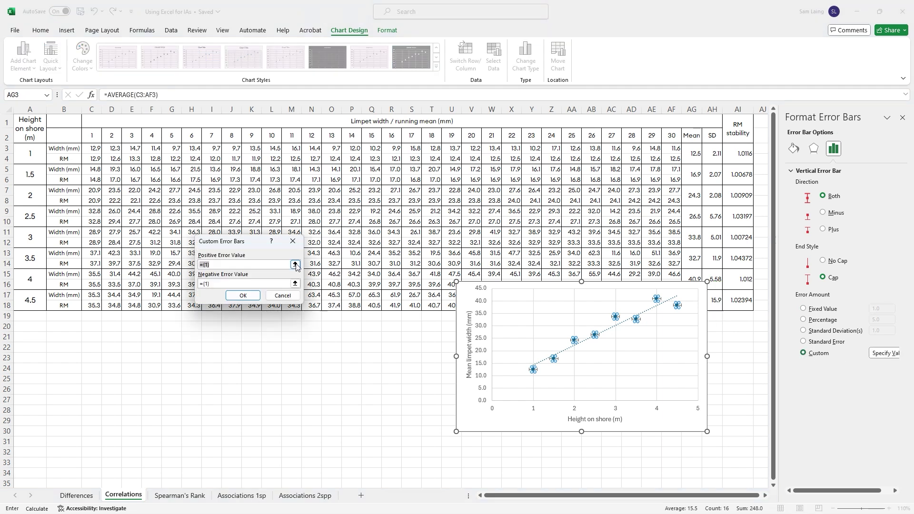
{"action": "left_click", "coordinate": [295, 265]}
{"action": "left_click_drag", "start_coordinate": [714, 153], "coordinate": [713, 306]}
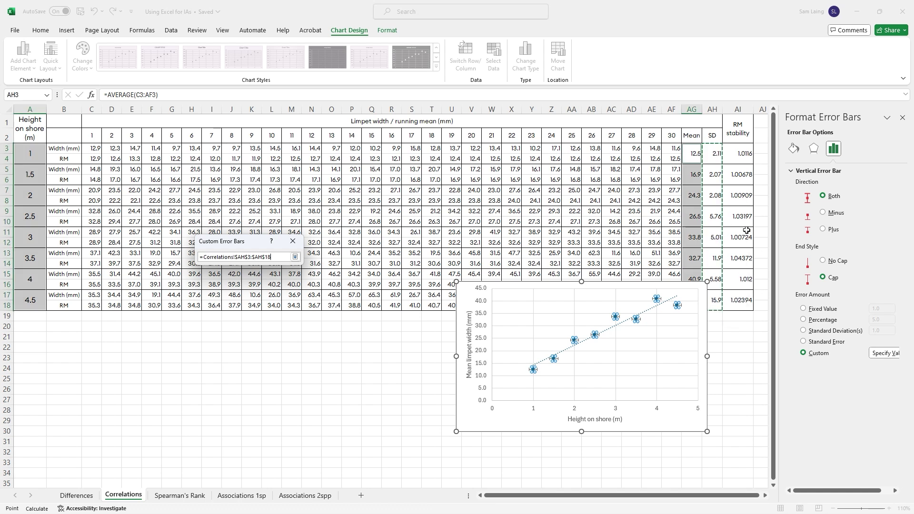
{"action": "left_click", "coordinate": [295, 257]}
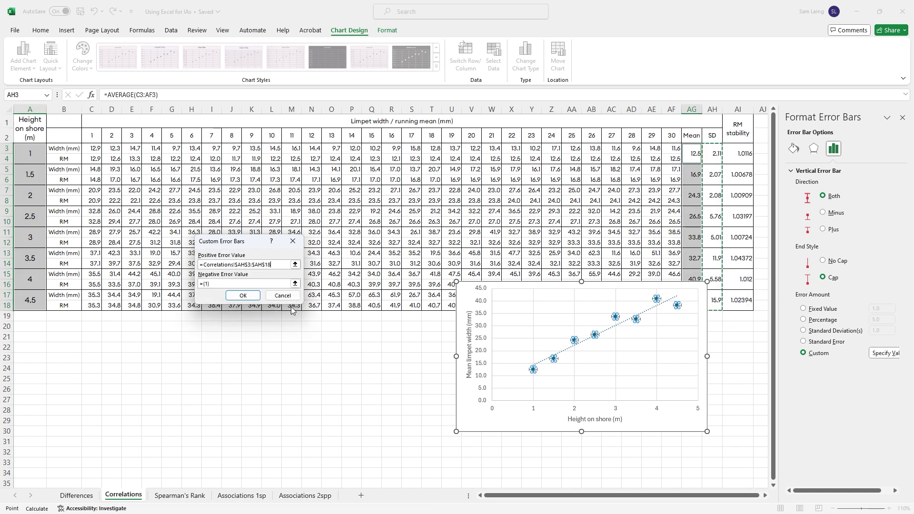
{"action": "left_click", "coordinate": [296, 284]}
{"action": "left_click_drag", "start_coordinate": [712, 153], "coordinate": [715, 303]}
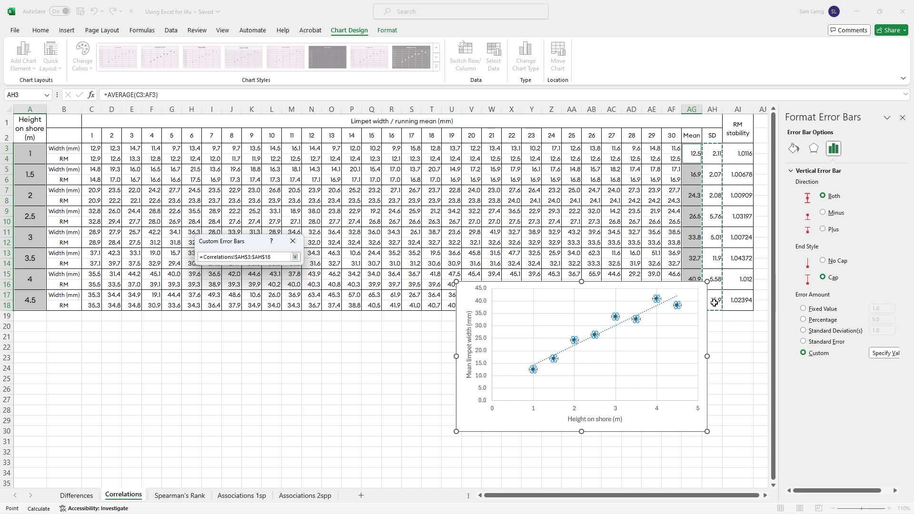
{"action": "left_click", "coordinate": [295, 257]}
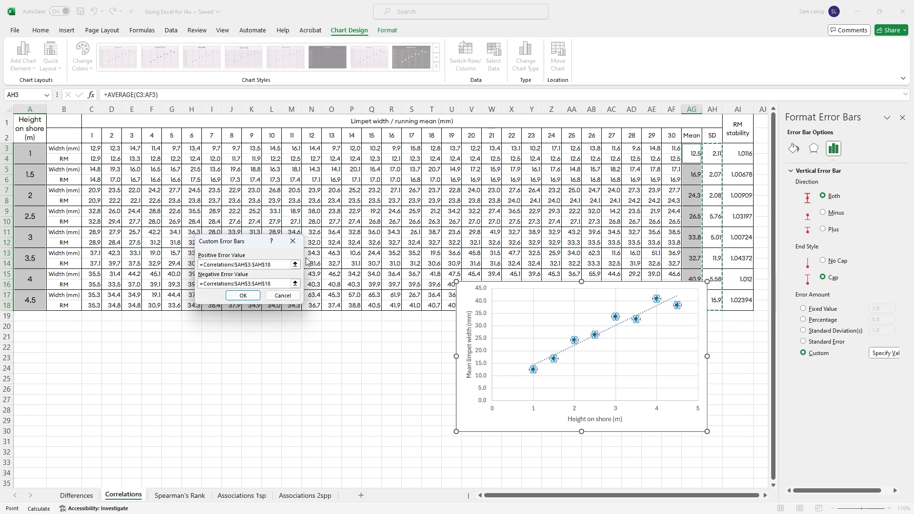
{"action": "left_click", "coordinate": [243, 295]}
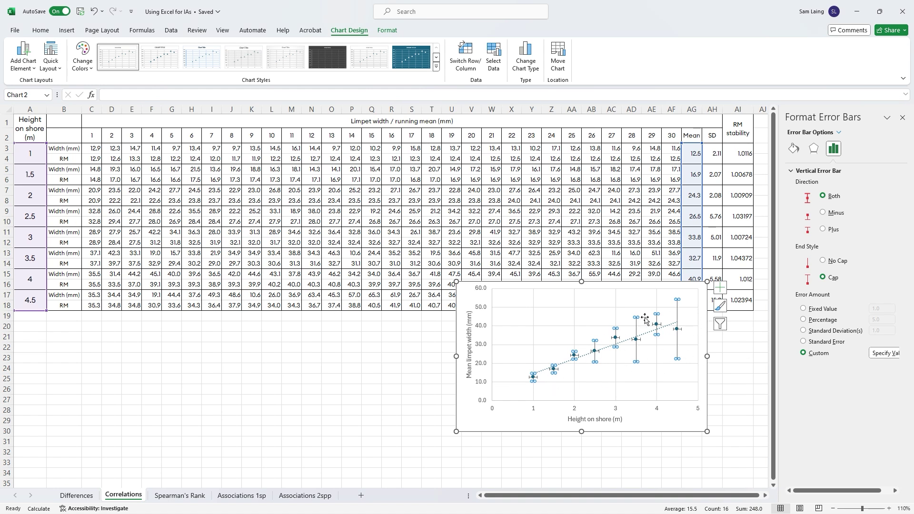
Reposition the scatter chart in the empty cells below the data table and deselect it
{"action": "left_click_drag", "start_coordinate": [639, 288], "coordinate": [557, 295]}
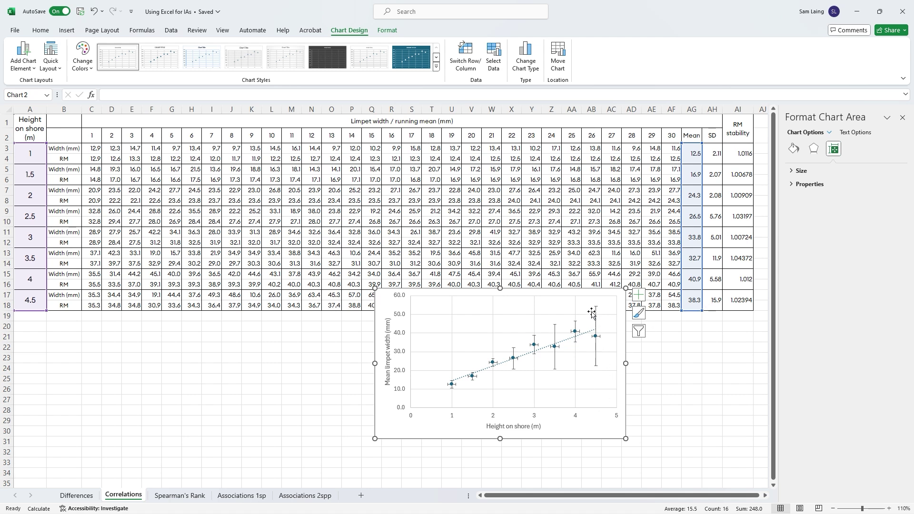
{"action": "key", "text": "Escape"}
{"action": "left_click", "coordinate": [569, 437]}
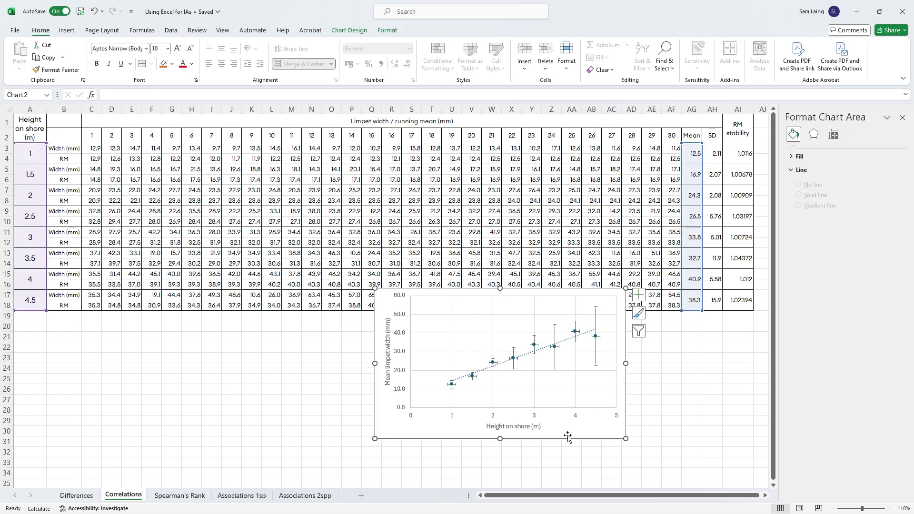
{"action": "left_click_drag", "start_coordinate": [569, 437], "coordinate": [680, 463]}
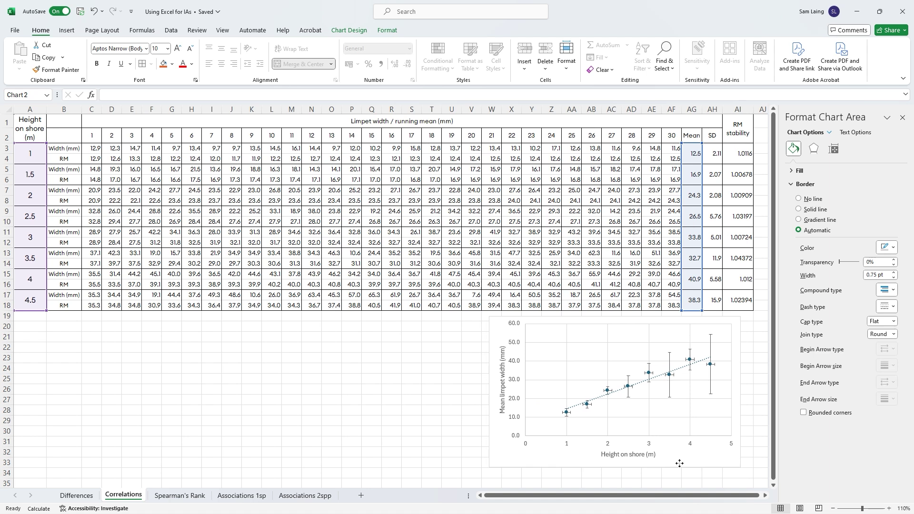
{"action": "left_click", "coordinate": [471, 347]}
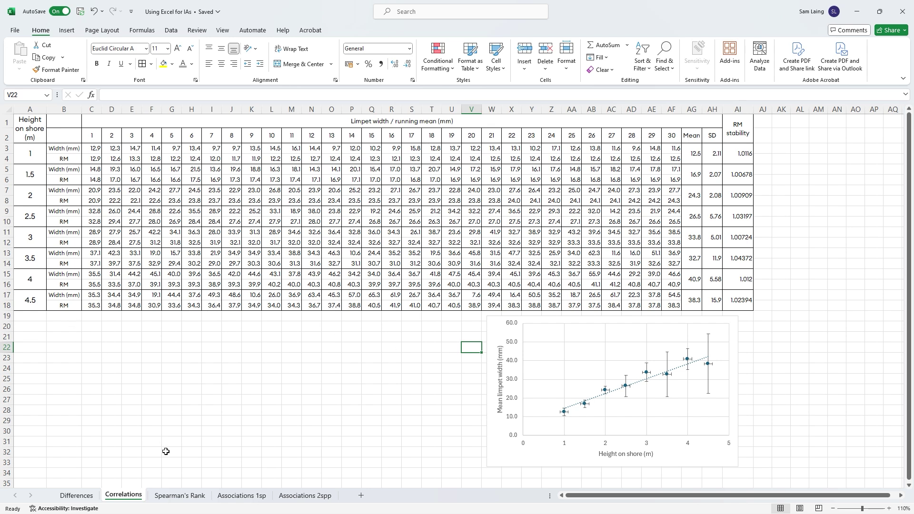
On the Spearman's Rank sheet, review the height and mean width data, their source means on the Correlations sheet, and the empty rank columns
{"action": "left_click", "coordinate": [184, 496]}
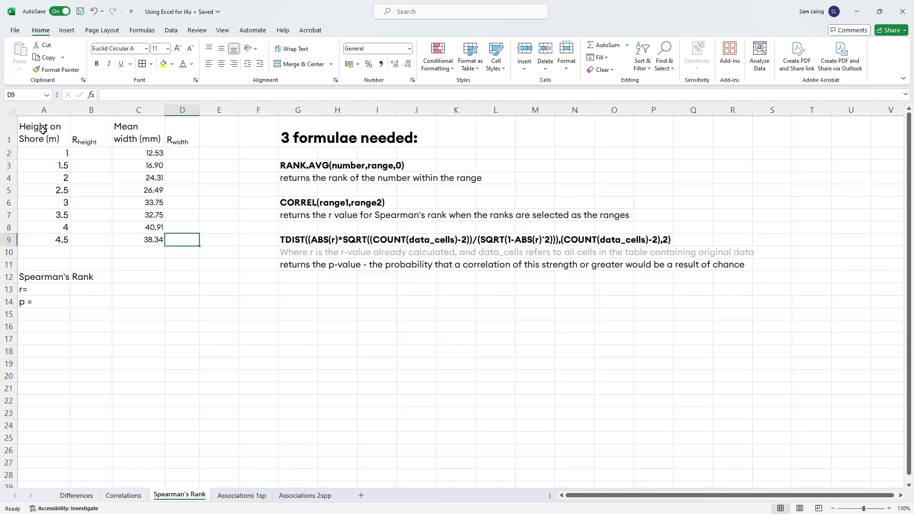
{"action": "left_click_drag", "start_coordinate": [40, 158], "coordinate": [52, 241]}
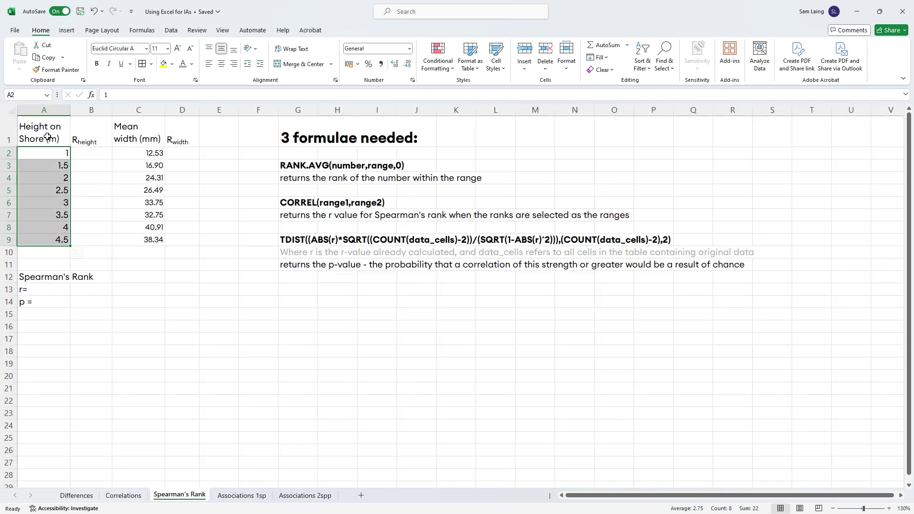
{"action": "left_click", "coordinate": [149, 141], "text": "ctrl"}
{"action": "left_click_drag", "start_coordinate": [149, 141], "coordinate": [152, 241]}
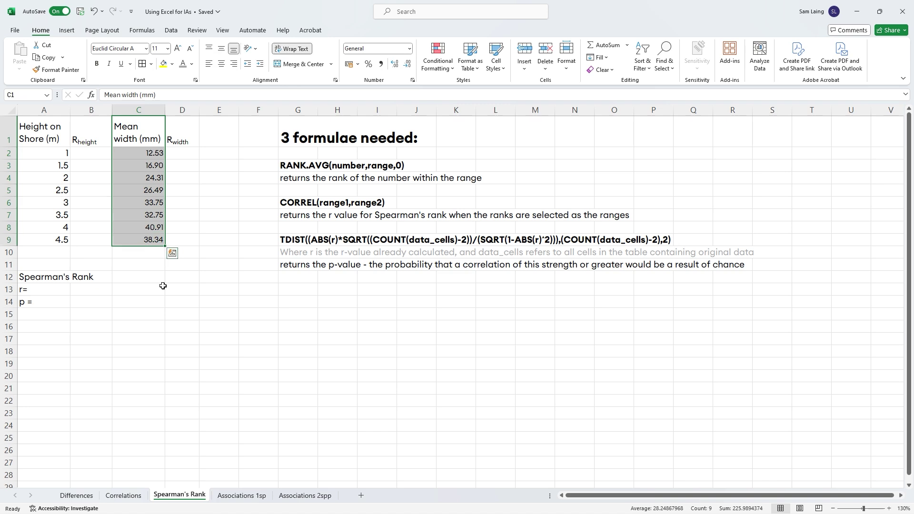
{"action": "left_click", "coordinate": [131, 499]}
{"action": "left_click_drag", "start_coordinate": [691, 135], "coordinate": [690, 302]}
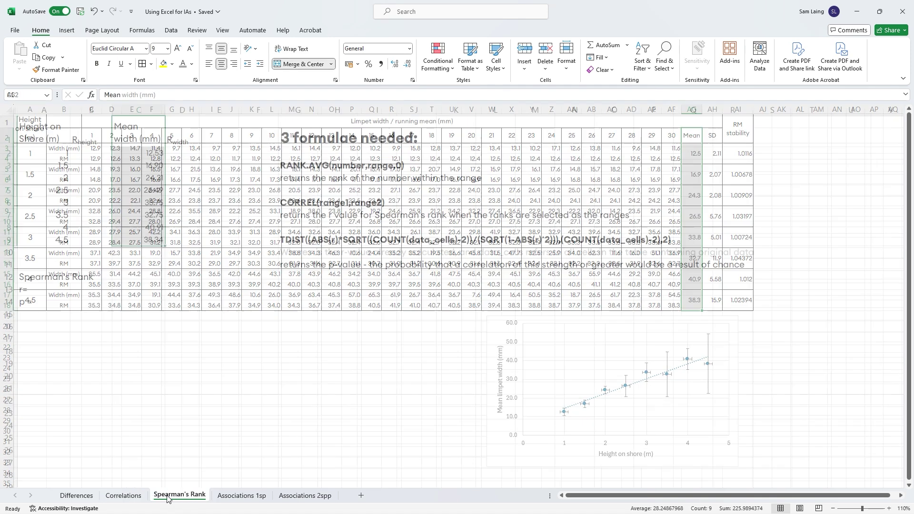
{"action": "left_click", "coordinate": [169, 496]}
{"action": "left_click", "coordinate": [98, 160]}
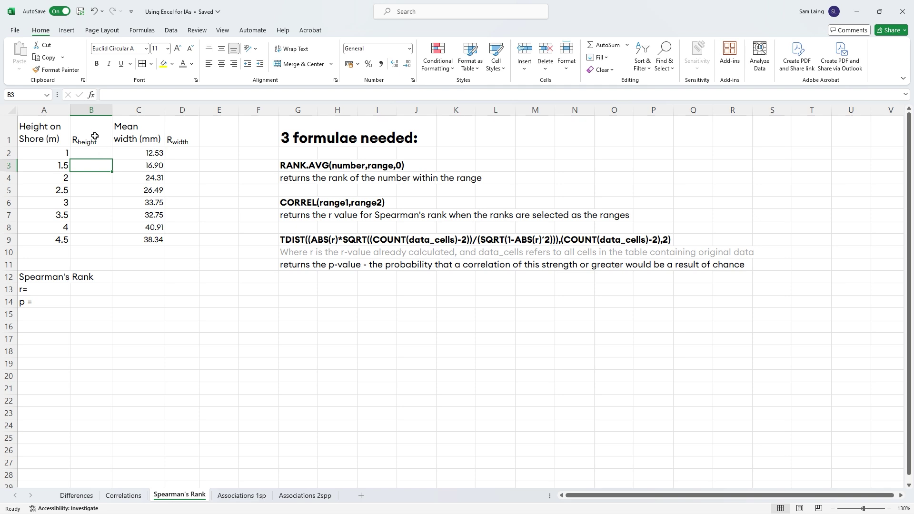
{"action": "left_click", "coordinate": [95, 151]}
{"action": "left_click_drag", "start_coordinate": [95, 150], "coordinate": [103, 237]}
{"action": "left_click_drag", "start_coordinate": [182, 157], "coordinate": [180, 239]}
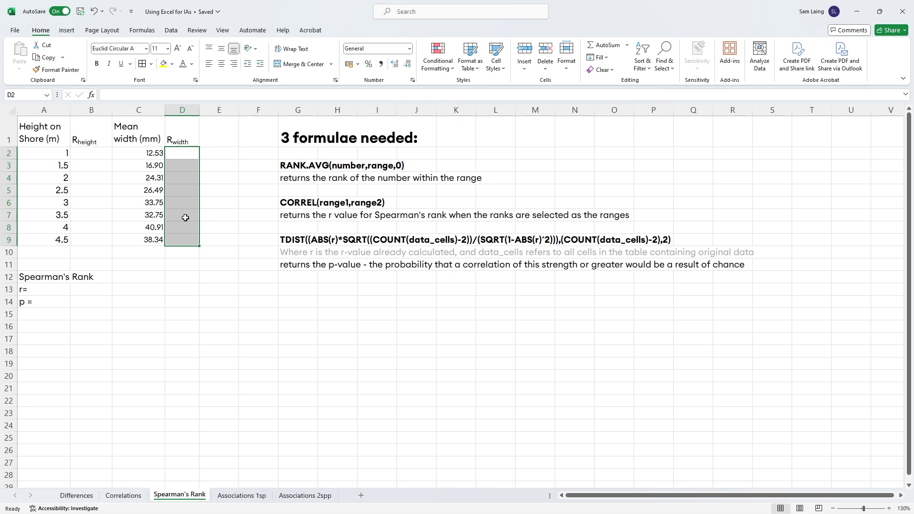
In B2, build a RANK.AVG formula that ranks A2 within A2:A9 with order 0
{"action": "left_click", "coordinate": [99, 153]}
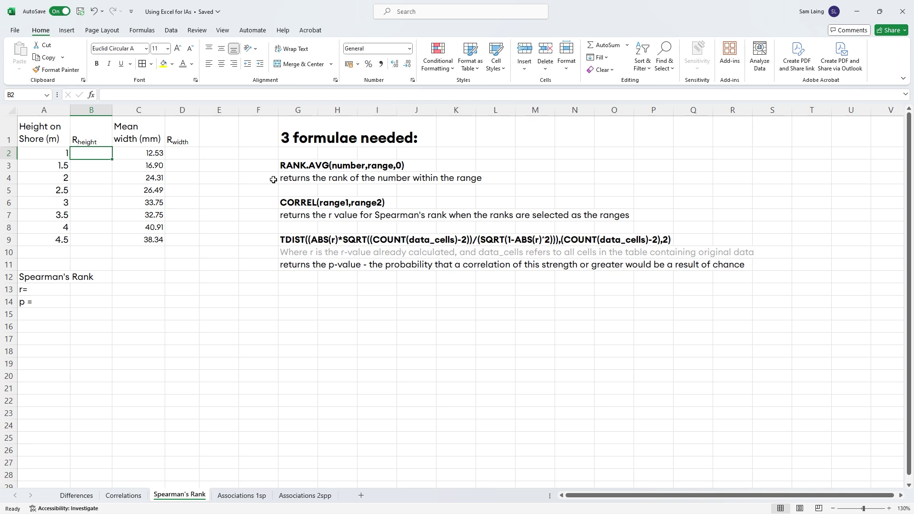
{"action": "type", "text": "="}
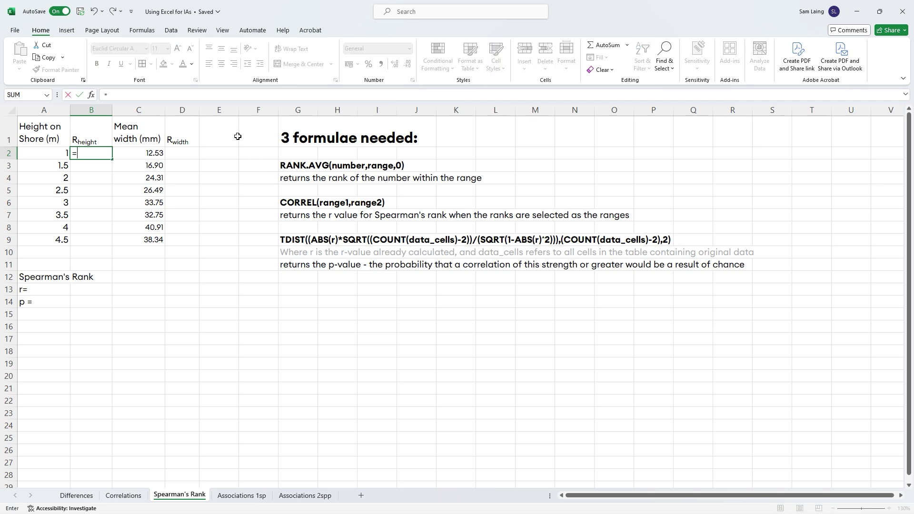
{"action": "type", "text": "rank.avg("}
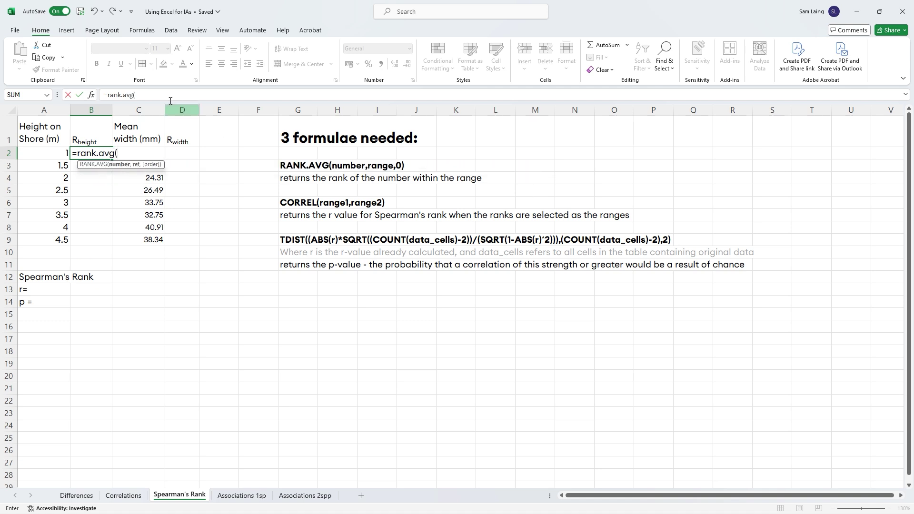
{"action": "left_click", "coordinate": [51, 155]}
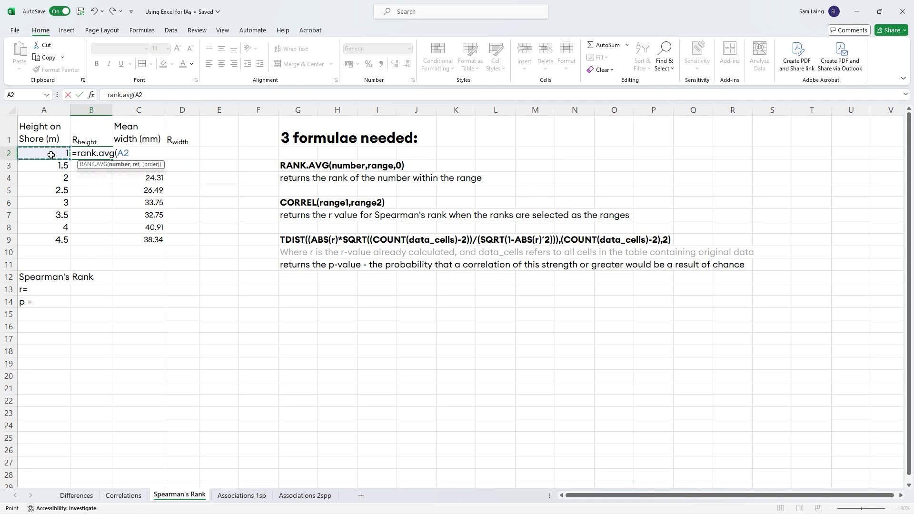
{"action": "type", "text": ","}
{"action": "left_click_drag", "start_coordinate": [51, 155], "coordinate": [64, 239]}
{"action": "type", "text": ","}
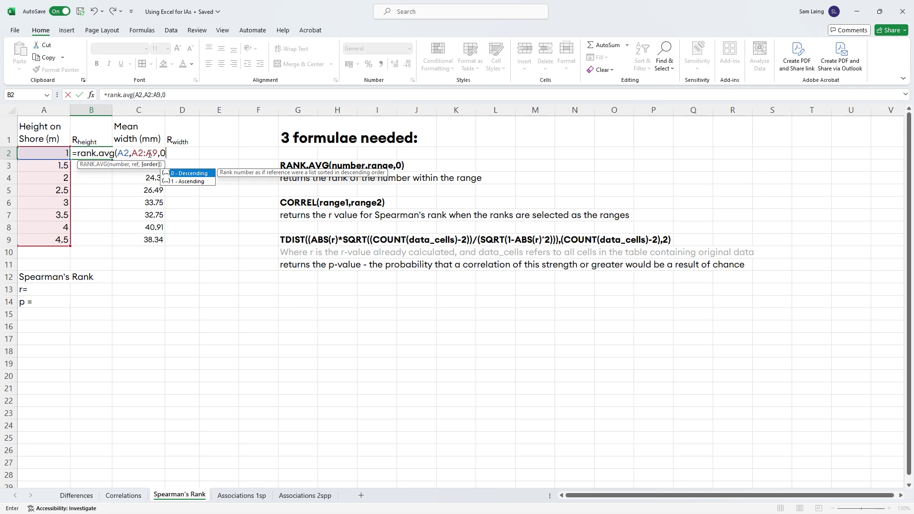
{"action": "type", "text": "0)"}
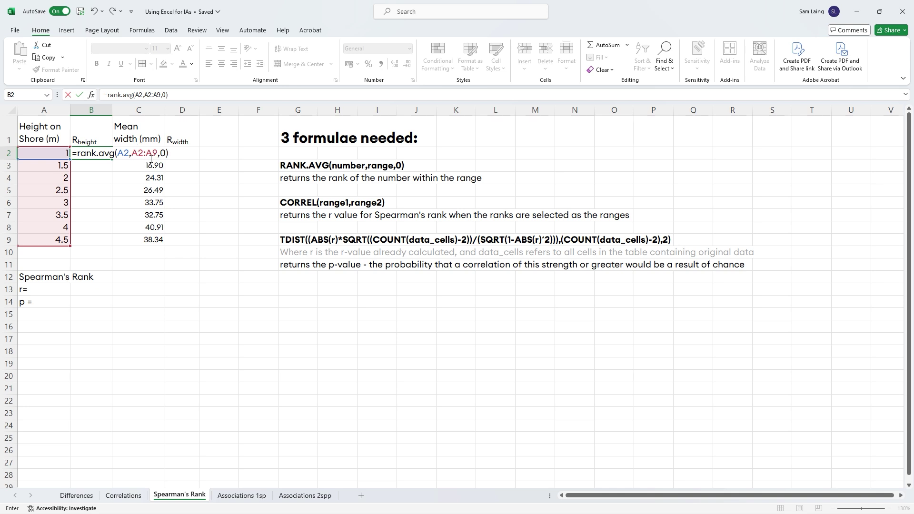
Lock the rows of the ranking range as A$2:A$9 in the B2 formula and fill it down to B9
{"action": "left_click", "coordinate": [147, 95]}
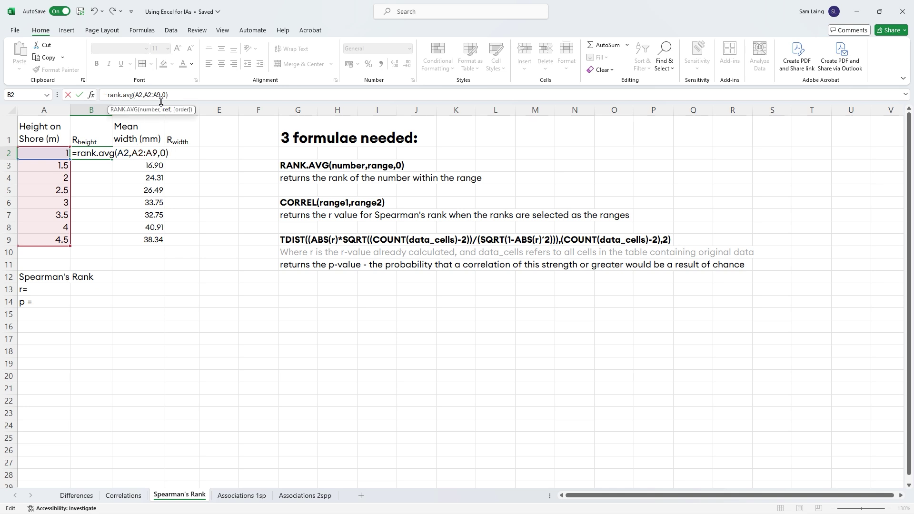
{"action": "type", "text": "$2:A$"}
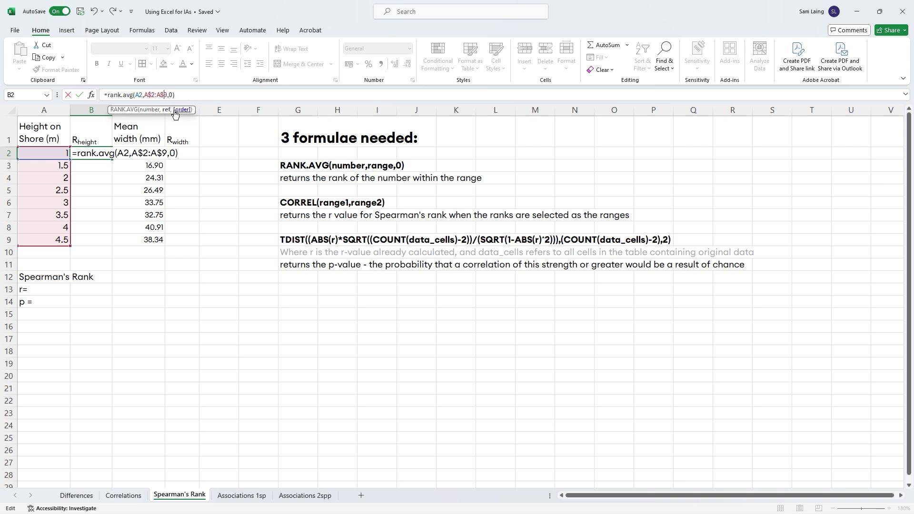
{"action": "key", "text": "Return"}
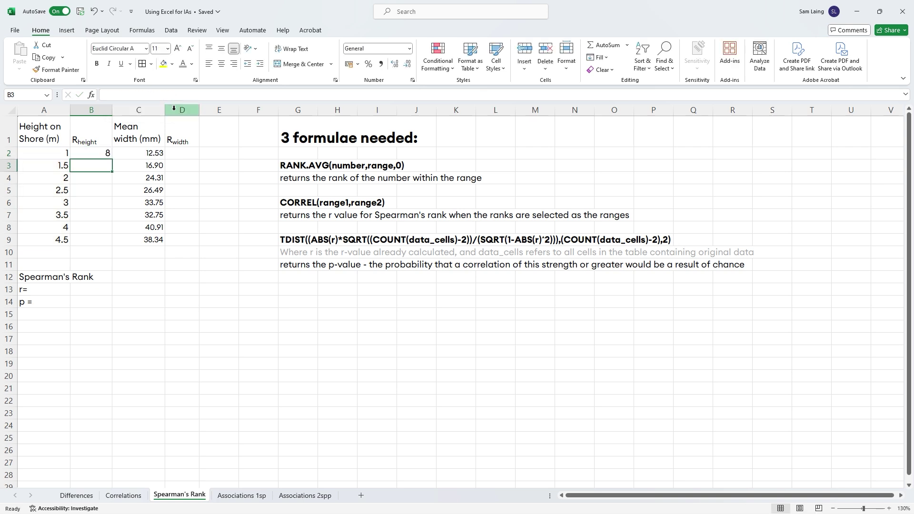
{"action": "left_click", "coordinate": [101, 153]}
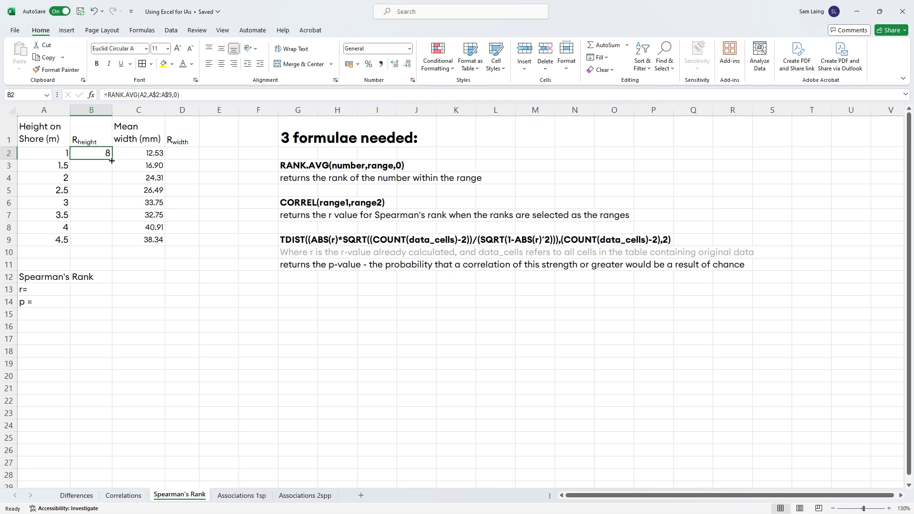
{"action": "left_click_drag", "start_coordinate": [112, 161], "coordinate": [113, 246]}
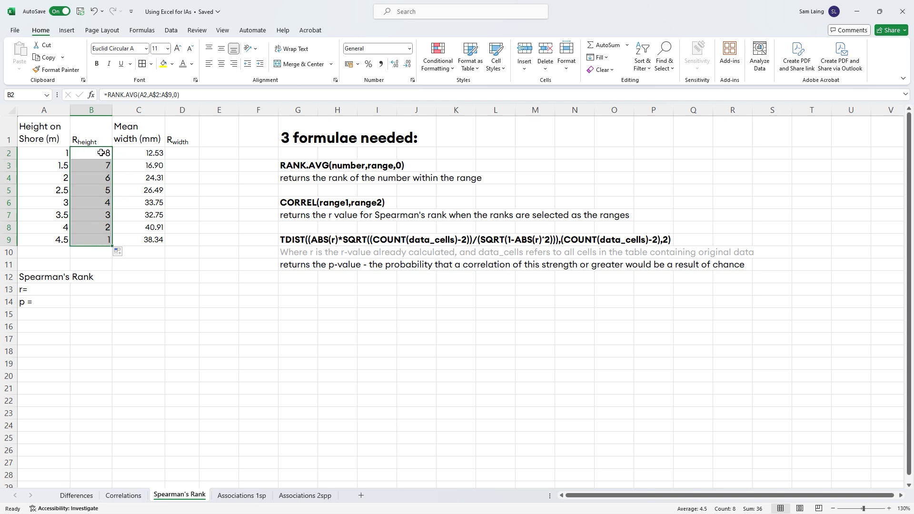
Copy the height rank formulas from B2:B9 into D2:D9 and check the references of the pasted width rank formulas
{"action": "key", "text": "ctrl+c"}
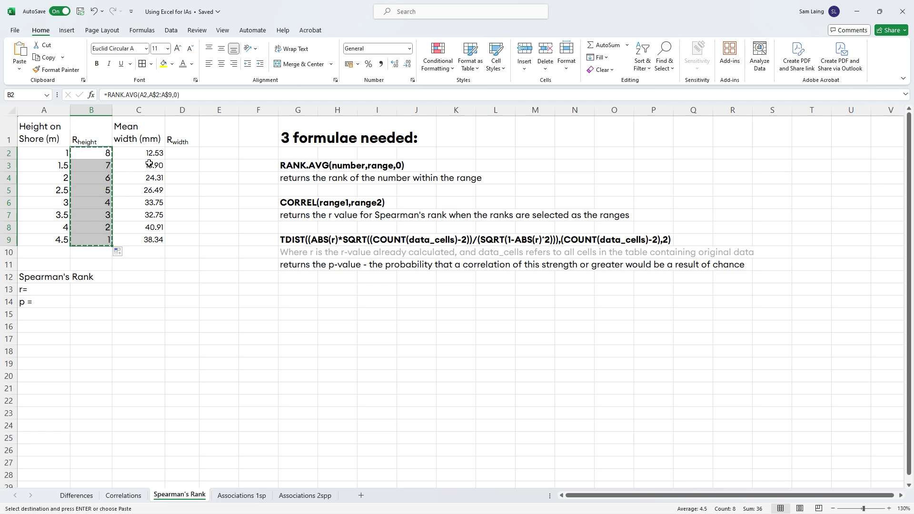
{"action": "left_click", "coordinate": [188, 154]}
{"action": "key", "text": "ctrl+v"}
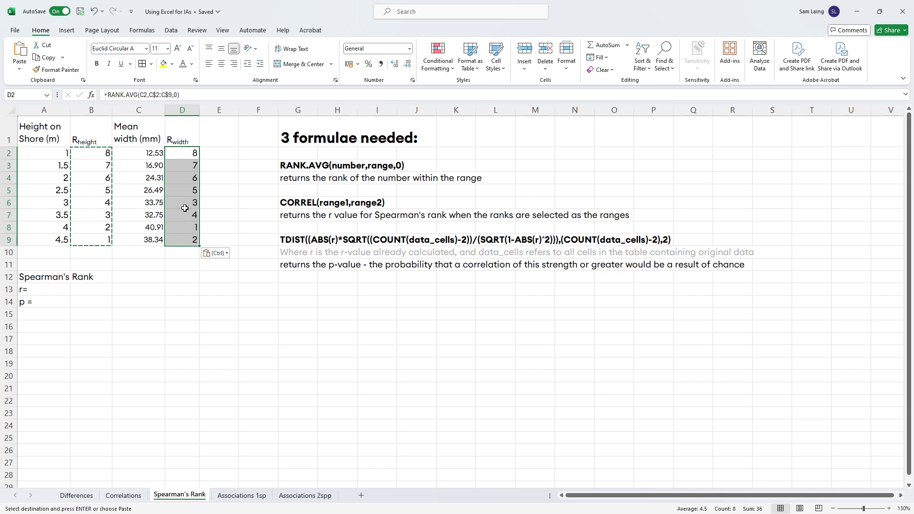
{"action": "left_click", "coordinate": [190, 153]}
{"action": "left_click", "coordinate": [166, 95]}
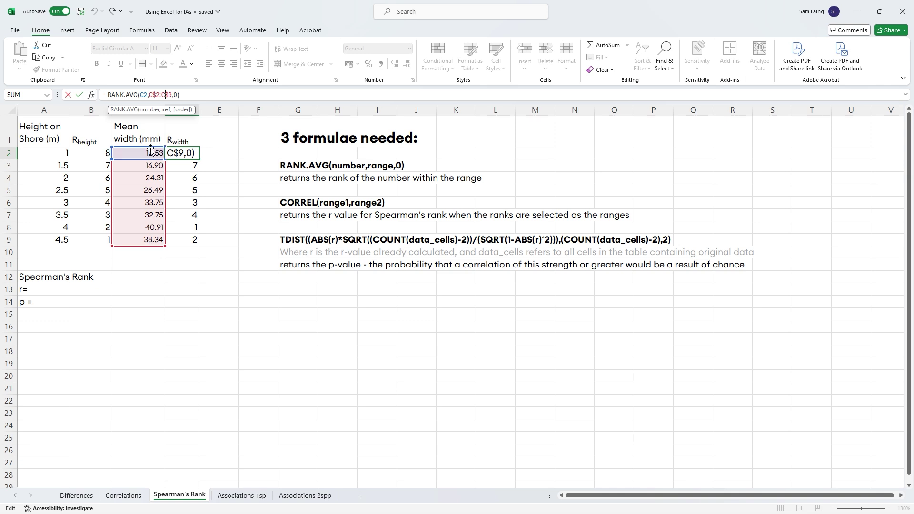
{"action": "left_click", "coordinate": [180, 214]}
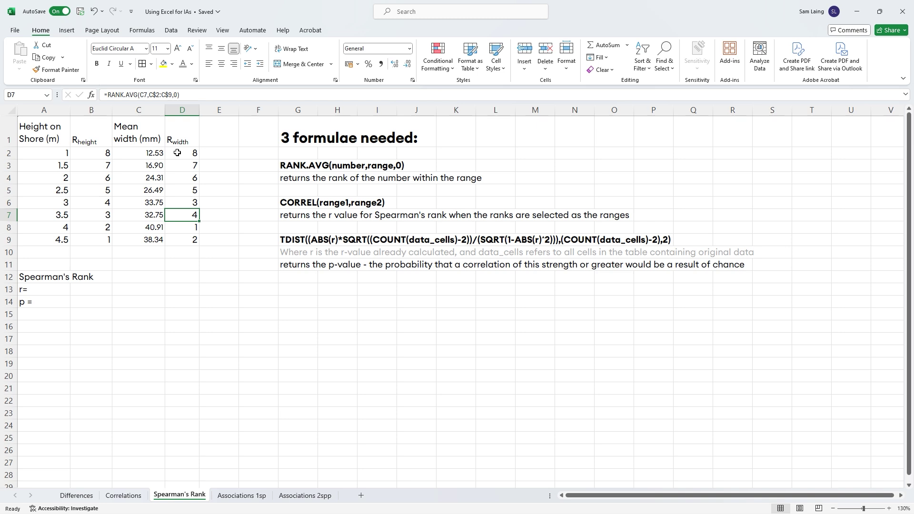
{"action": "left_click", "coordinate": [177, 153]}
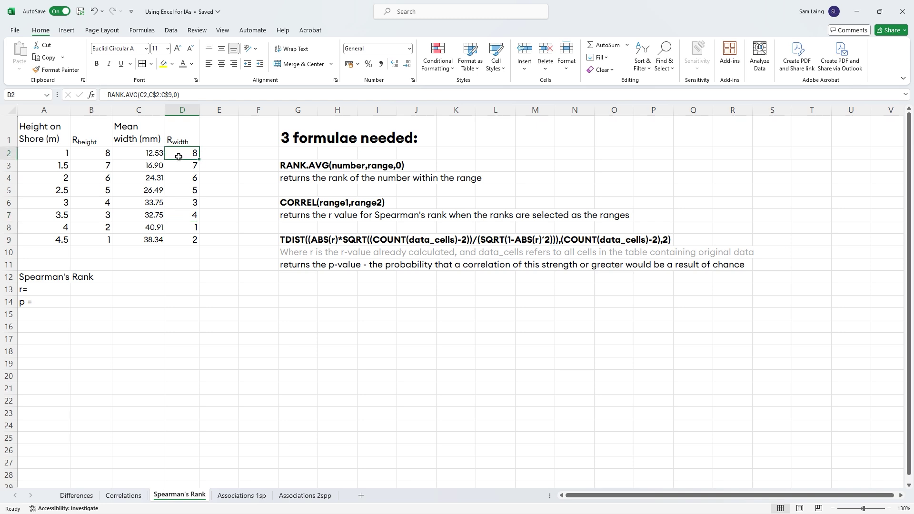
Calculate Spearman's r in B13 with CORREL of the rank ranges B2:B9 and D2:D9
{"action": "left_click", "coordinate": [302, 203]}
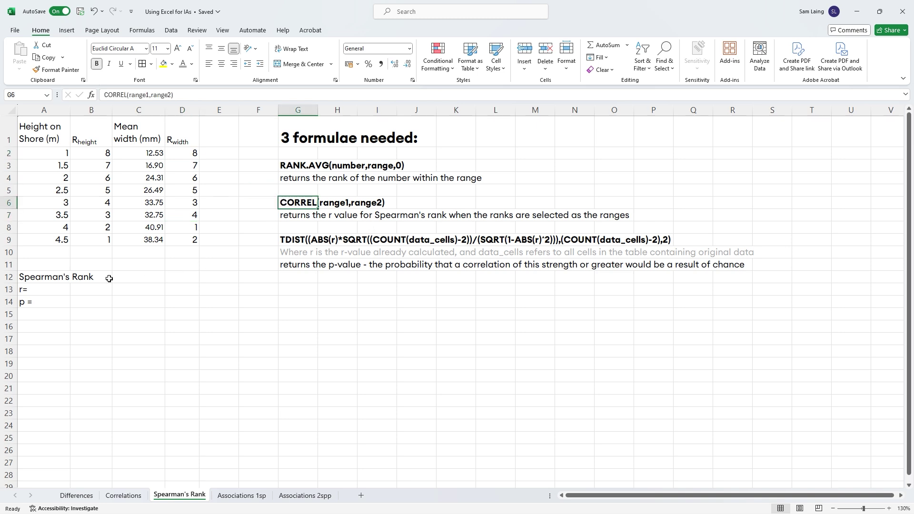
{"action": "left_click", "coordinate": [78, 290]}
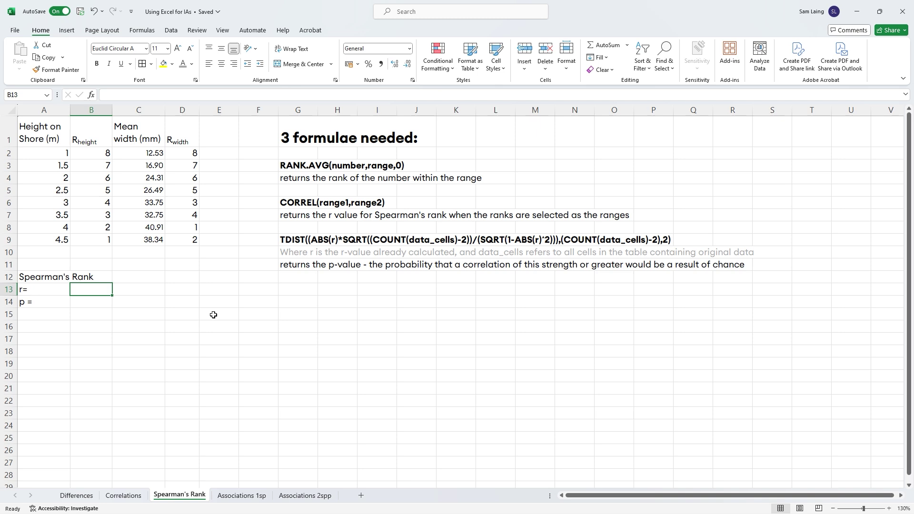
{"action": "type", "text": "=correl("}
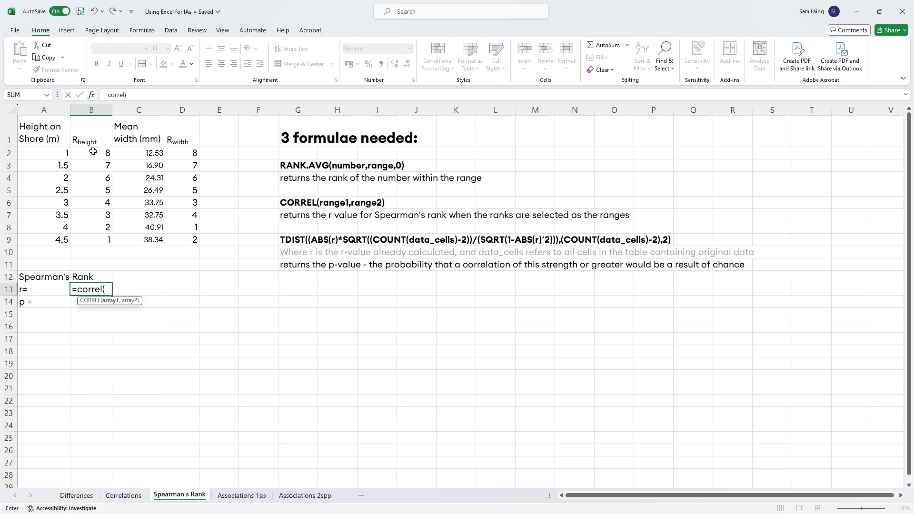
{"action": "left_click_drag", "start_coordinate": [92, 152], "coordinate": [91, 239]}
{"action": "type", "text": ","}
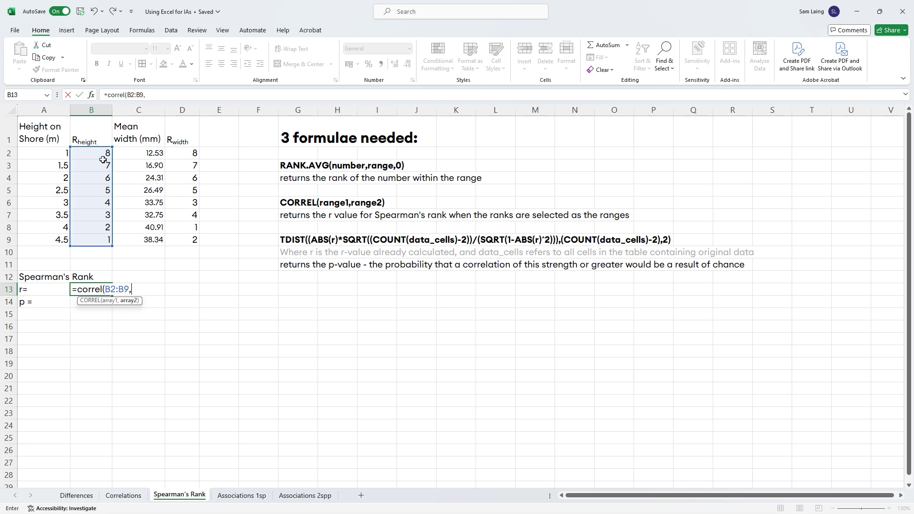
{"action": "left_click_drag", "start_coordinate": [191, 155], "coordinate": [190, 244]}
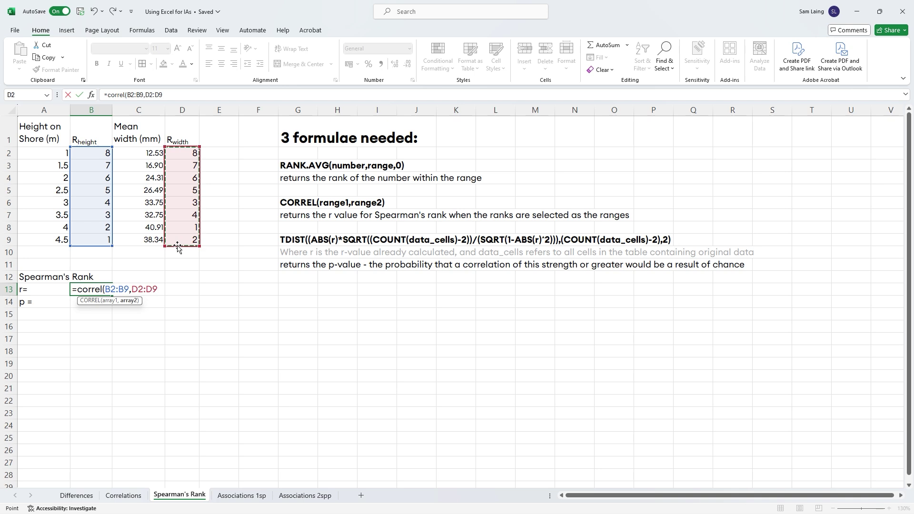
{"action": "type", "text": ")"}
{"action": "key", "text": "Return"}
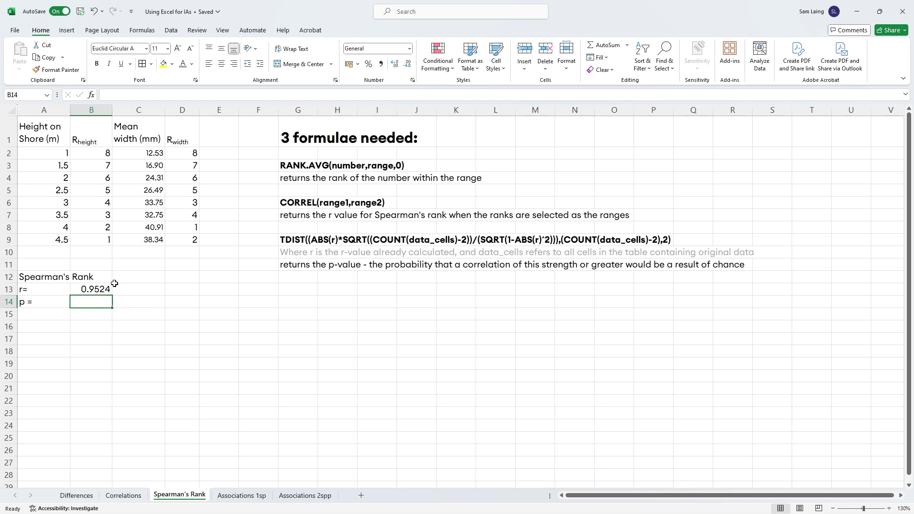
{"action": "left_click", "coordinate": [100, 293]}
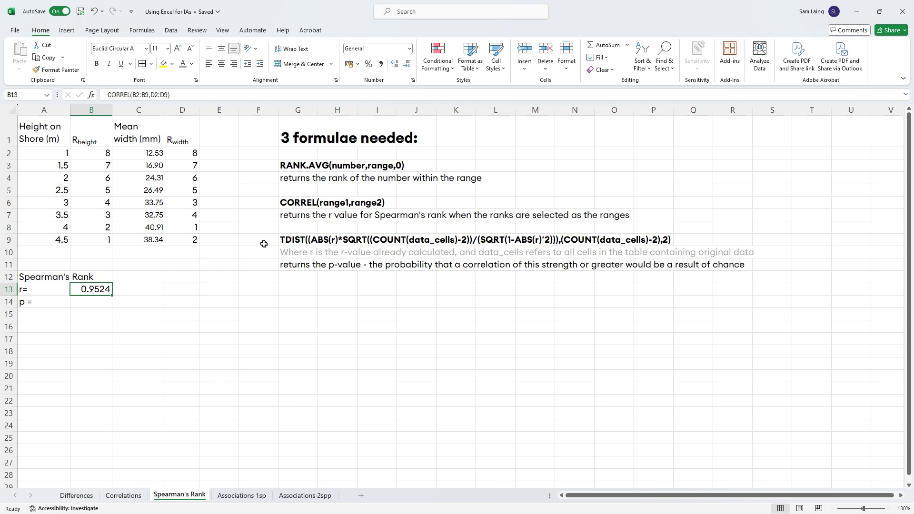
Copy the TDIST formula text from G9 and paste it into B14 after an equals sign
{"action": "left_click", "coordinate": [300, 240]}
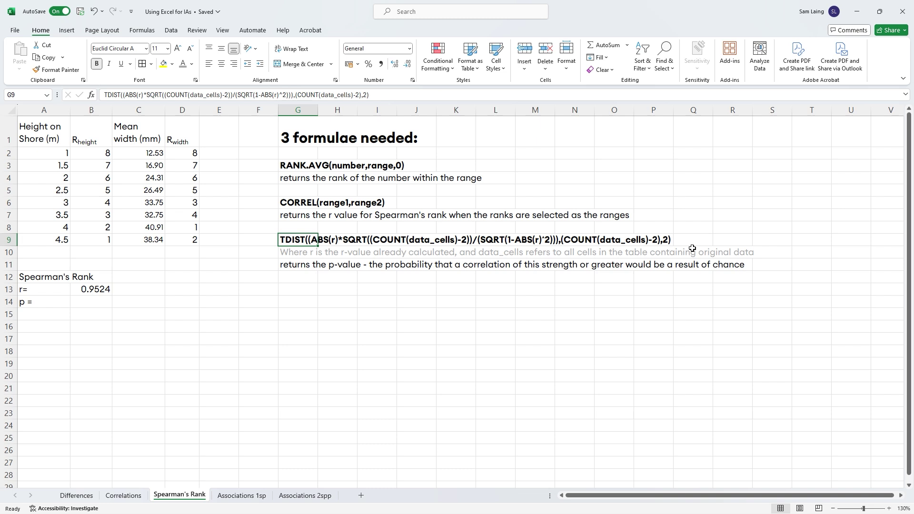
{"action": "left_click_drag", "start_coordinate": [370, 95], "coordinate": [104, 94]}
{"action": "key", "text": "ctrl+c"}
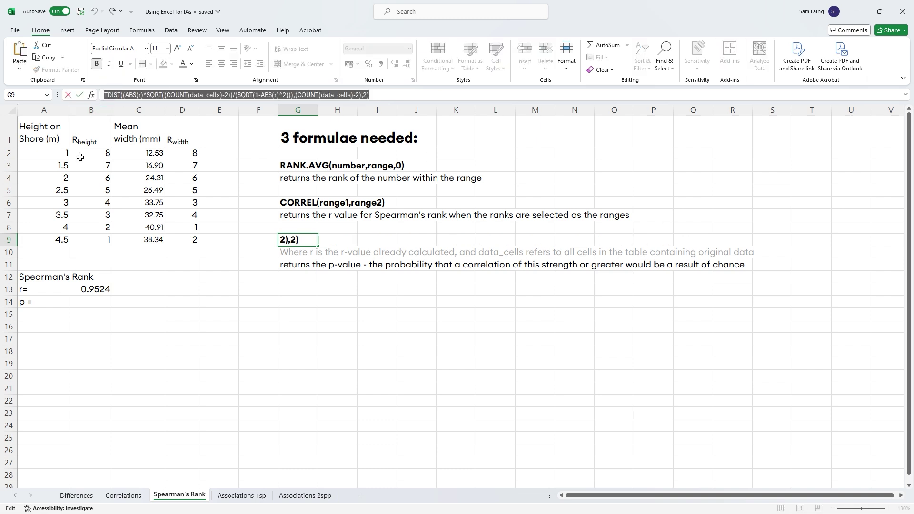
{"action": "left_click", "coordinate": [93, 300]}
{"action": "left_click", "coordinate": [152, 95]}
{"action": "type", "text": "="}
{"action": "key", "text": "ctrl+v"}
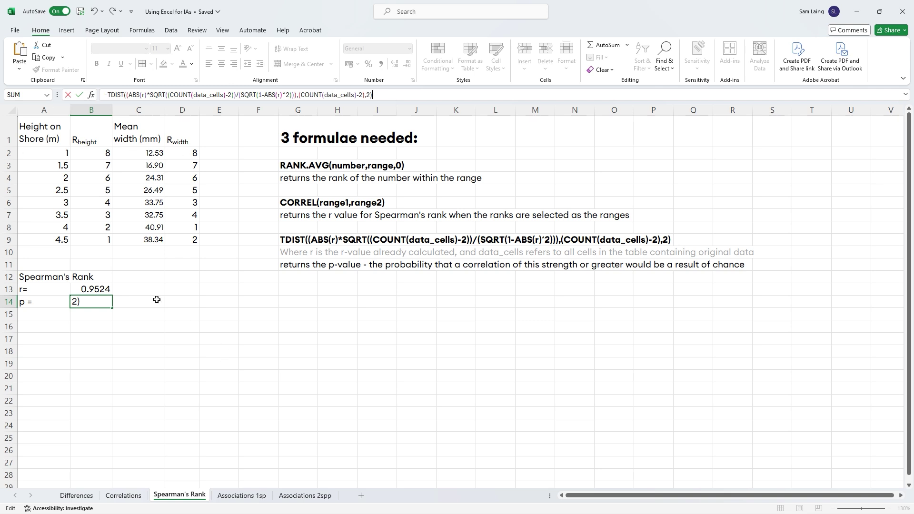
Replace both r placeholders in the B14 TDIST formula with a reference to B13
{"action": "double_click", "coordinate": [143, 94]}
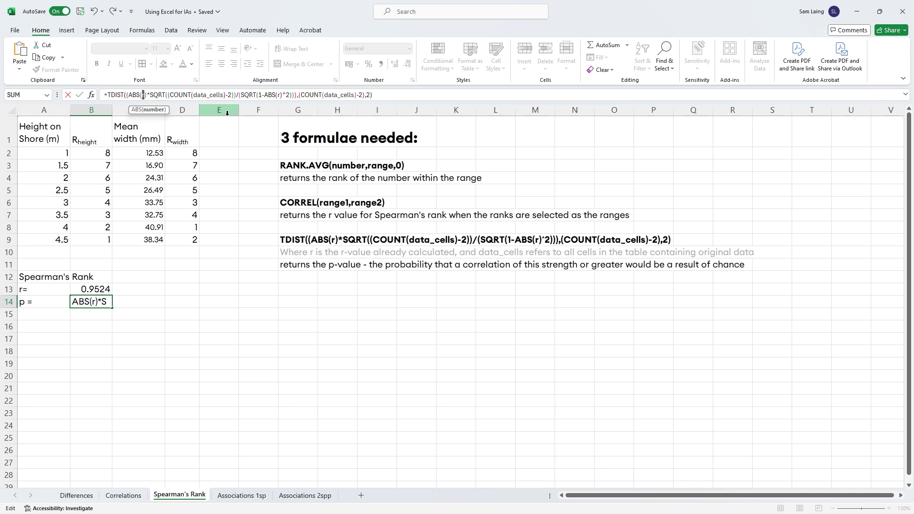
{"action": "key", "text": "BackSpace"}
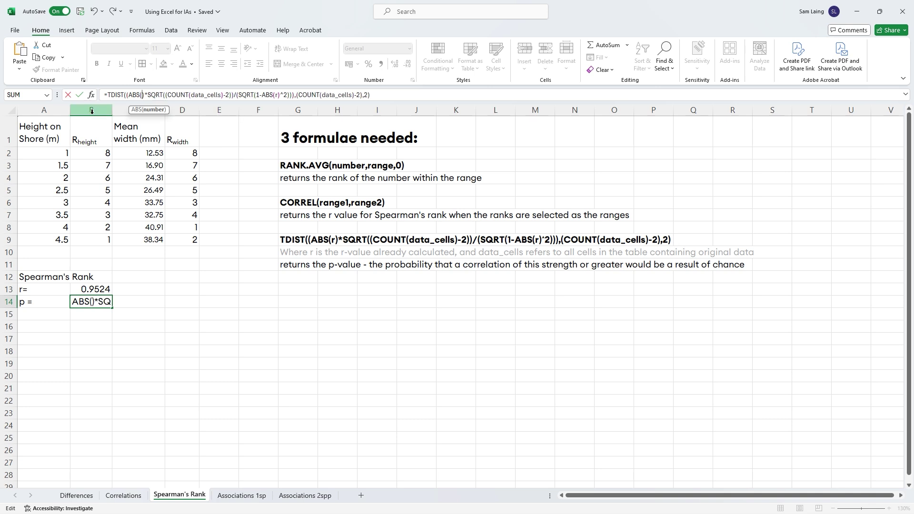
{"action": "left_click", "coordinate": [98, 289]}
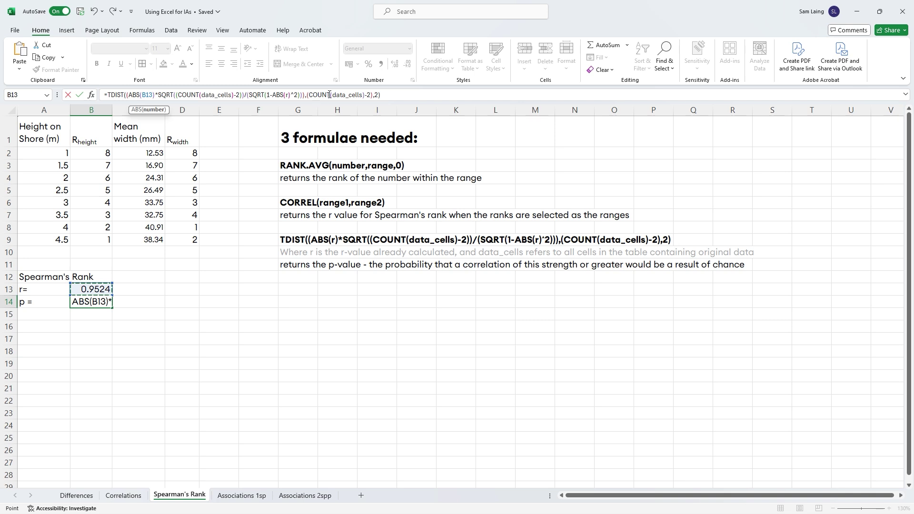
{"action": "double_click", "coordinate": [287, 94]}
{"action": "key", "text": "BackSpace"}
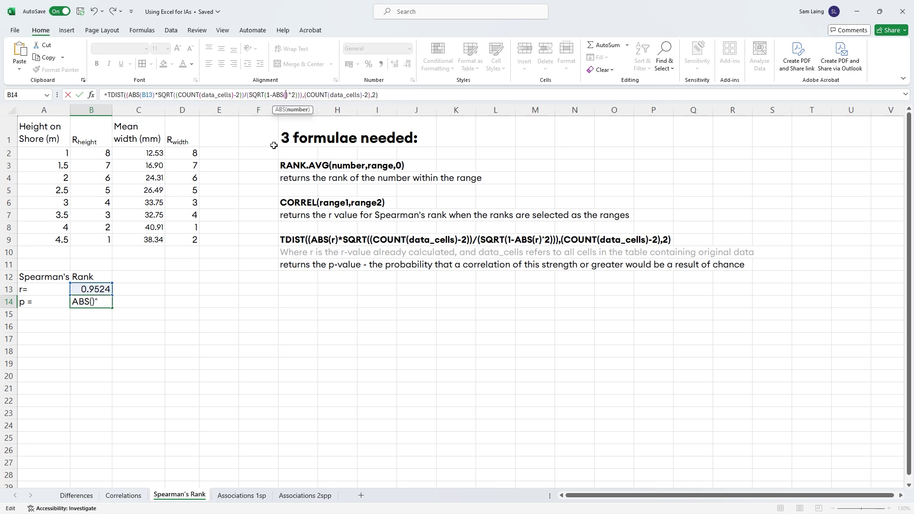
{"action": "left_click", "coordinate": [91, 291]}
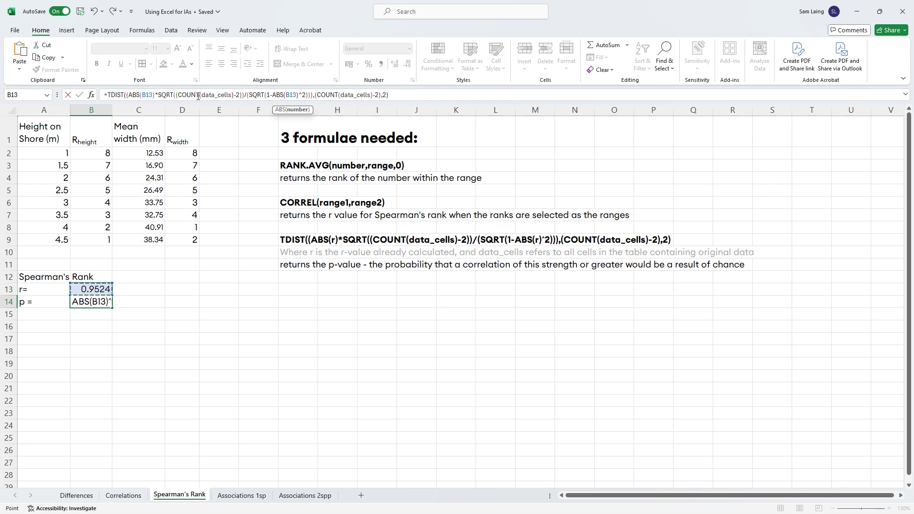
Replace the first data_cells placeholder in the B14 formula with the ranges A2:A9 and C2:C9
{"action": "mouse_move", "coordinate": [203, 96]}
{"action": "left_mouse_down"}
{"action": "mouse_move", "coordinate": [223, 98]}
{"action": "mouse_move", "coordinate": [202, 101]}
{"action": "left_mouse_up"}
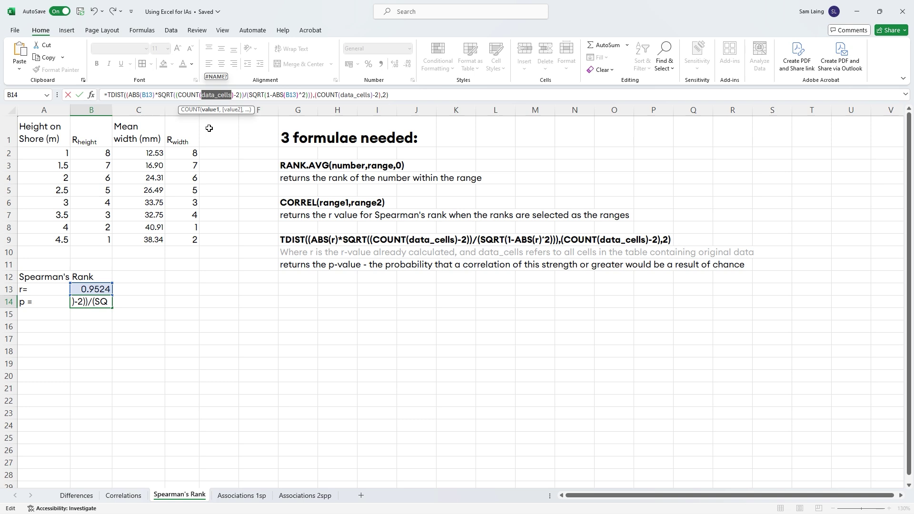
{"action": "key", "text": "Delete"}
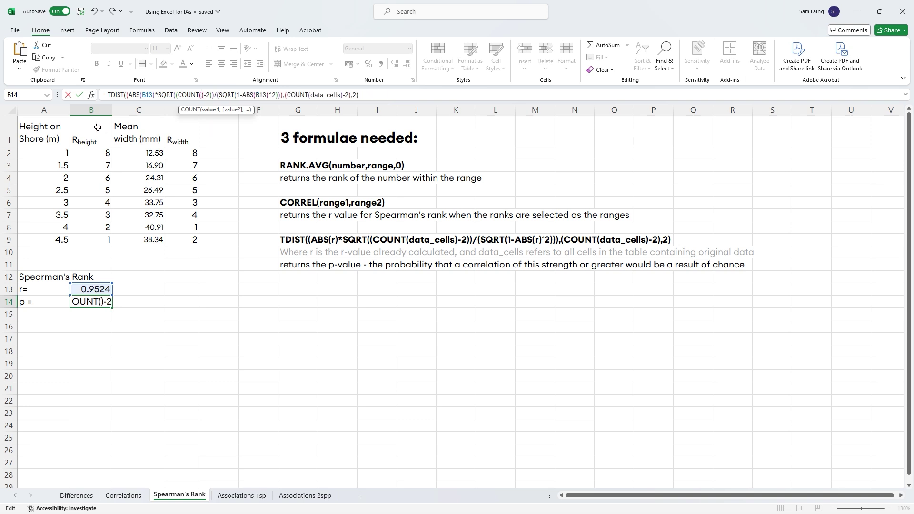
{"action": "left_click_drag", "start_coordinate": [63, 154], "coordinate": [60, 237]}
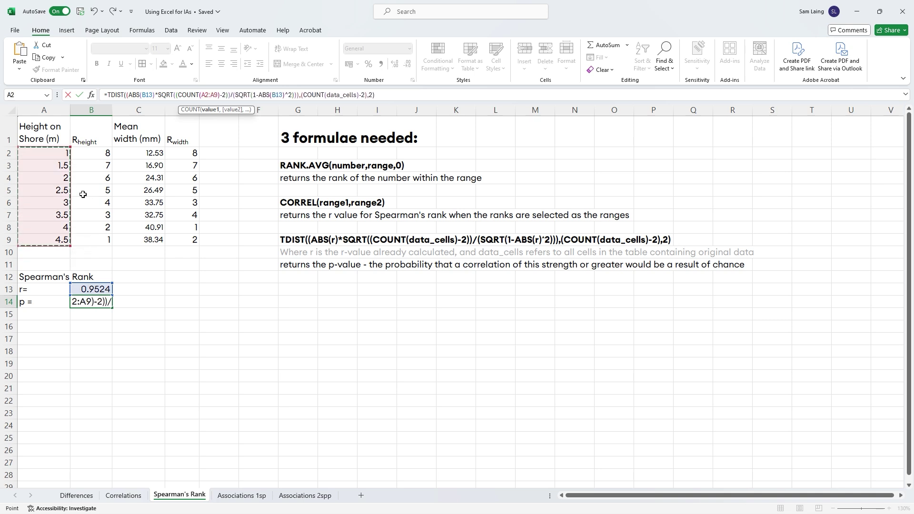
{"action": "type", "text": ","}
{"action": "left_click_drag", "start_coordinate": [129, 153], "coordinate": [132, 241]}
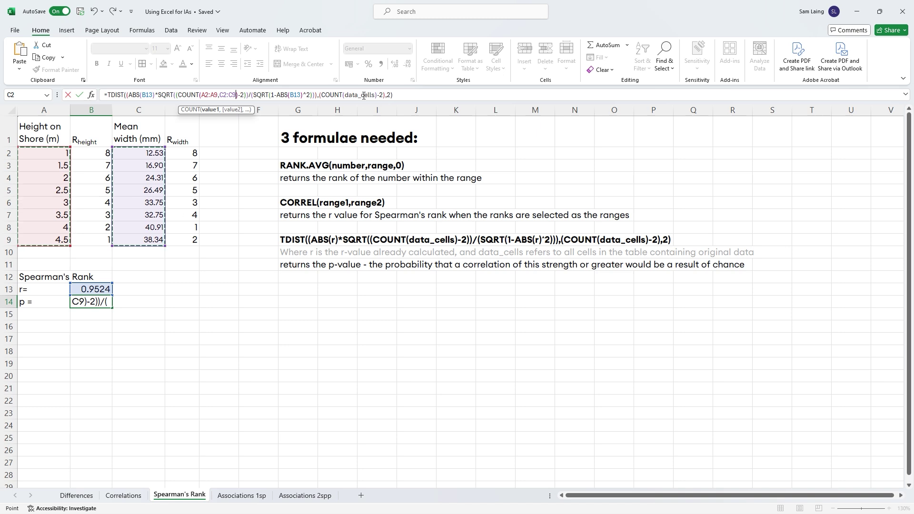
Replace the remaining data_cells placeholder in the B14 TDIST formula with the ranges A2:A9 and C2:C9 and commit the formula
{"action": "left_click_drag", "start_coordinate": [375, 95], "coordinate": [346, 95]}
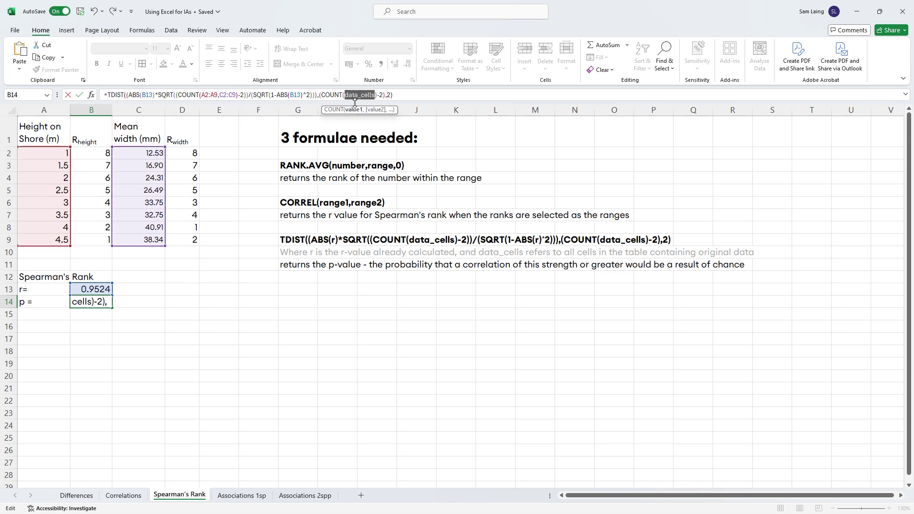
{"action": "key", "text": "BackSpace"}
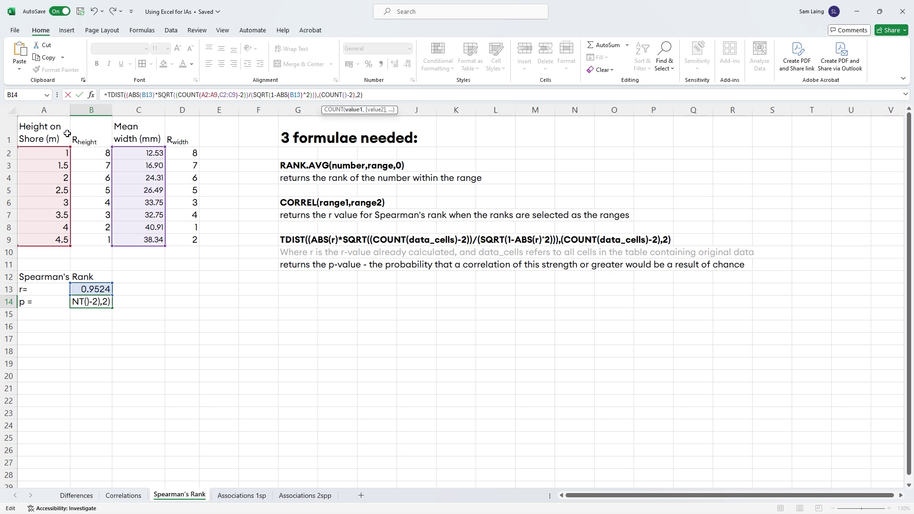
{"action": "left_click_drag", "start_coordinate": [47, 150], "coordinate": [47, 242]}
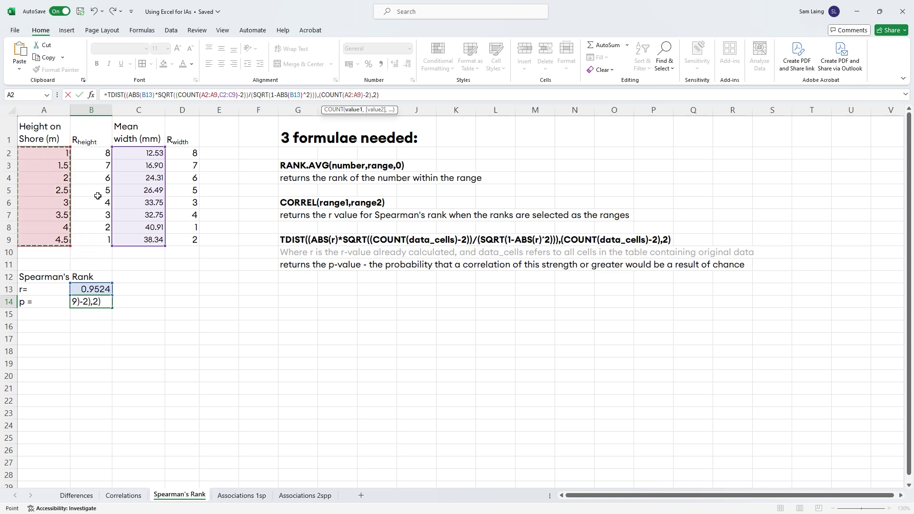
{"action": "type", "text": ","}
{"action": "left_click_drag", "start_coordinate": [131, 152], "coordinate": [144, 240]}
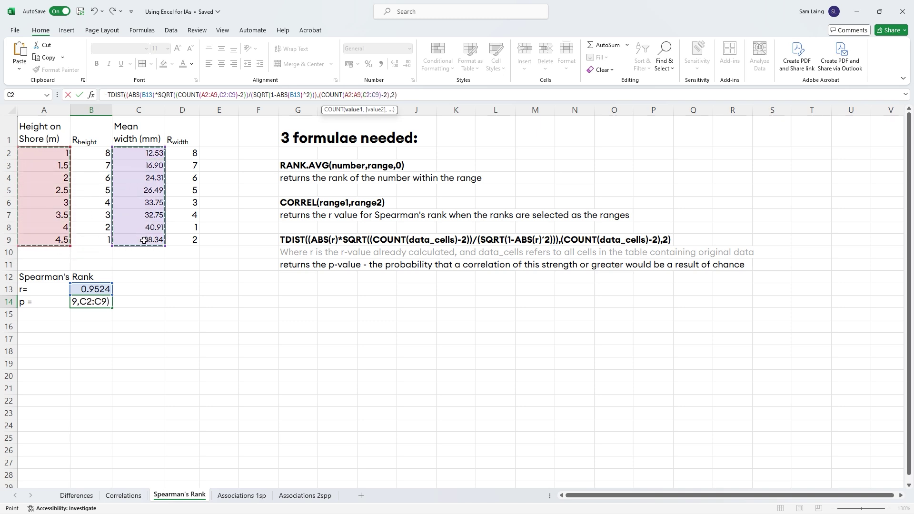
{"action": "key", "text": "Return"}
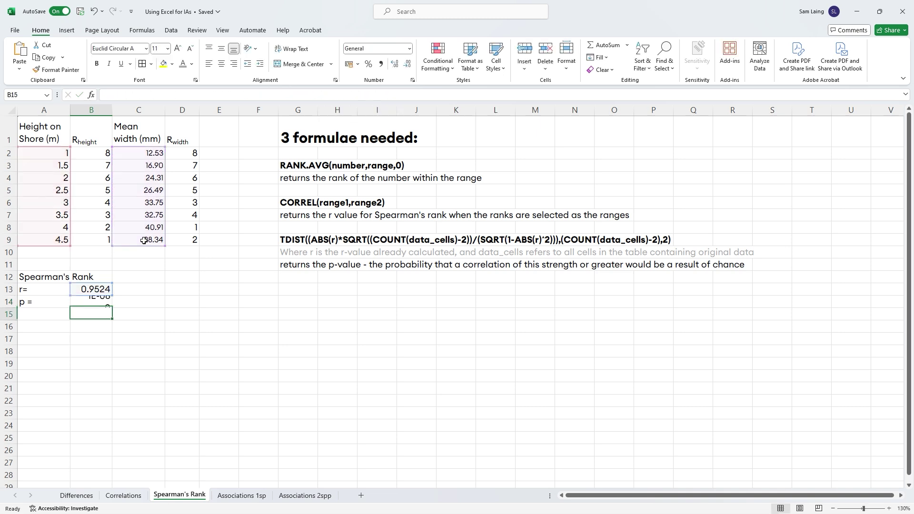
Check the p-value in B14 against the chart on the Correlations sheet and return to the Spearman's Rank sheet
{"action": "left_click", "coordinate": [100, 303]}
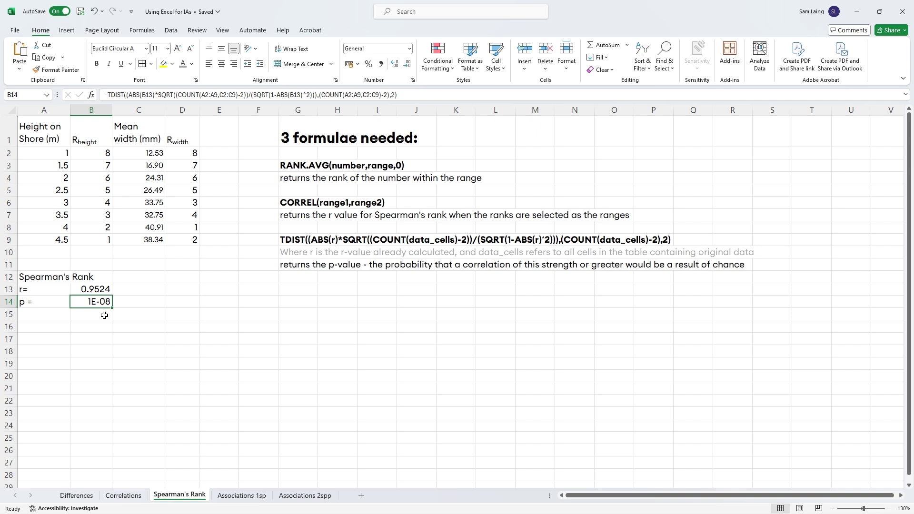
{"action": "left_click", "coordinate": [124, 496]}
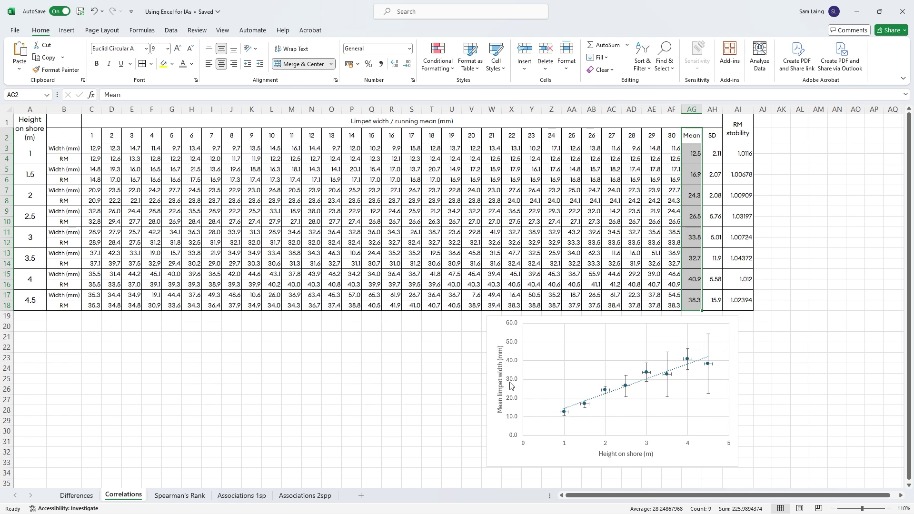
{"action": "left_click", "coordinate": [174, 495]}
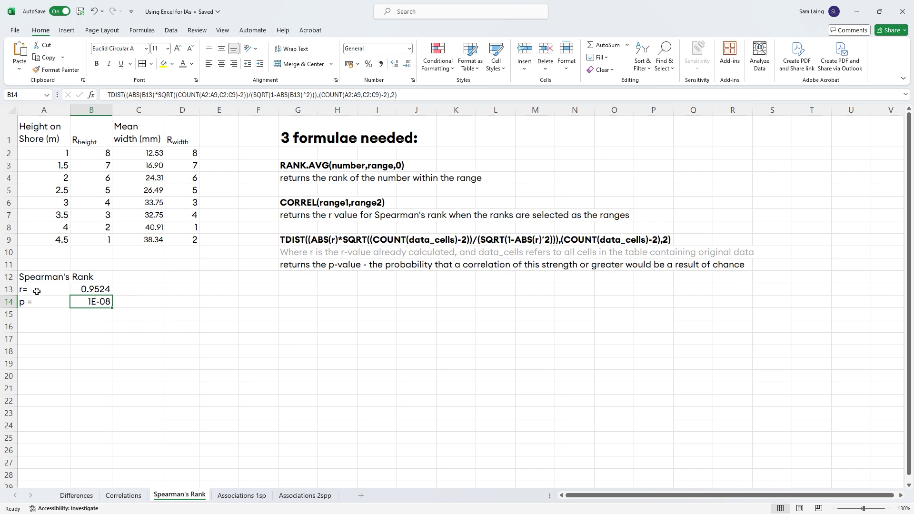
Insert a clustered column chart of the seaweed types and observed periwinkle frequencies in A3:B7 of the Associations 1sp sheet
{"action": "left_click", "coordinate": [252, 496]}
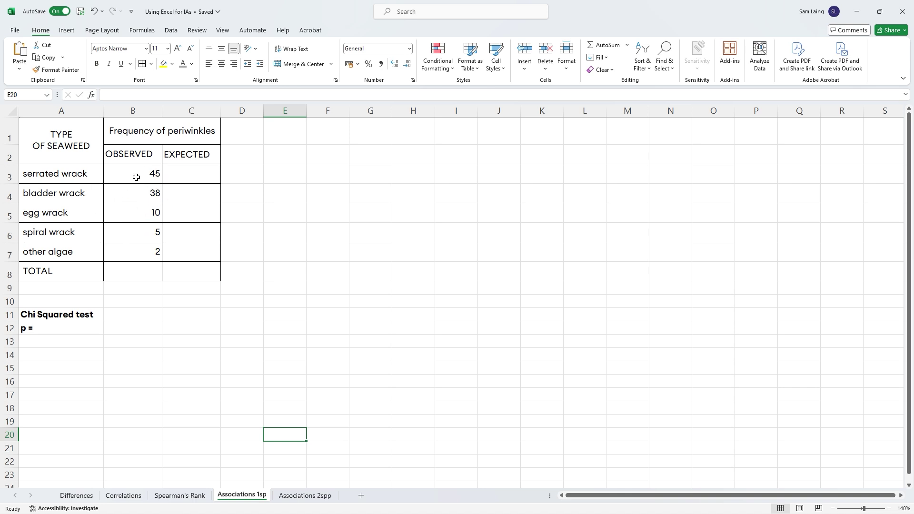
{"action": "left_click_drag", "start_coordinate": [137, 177], "coordinate": [149, 247]}
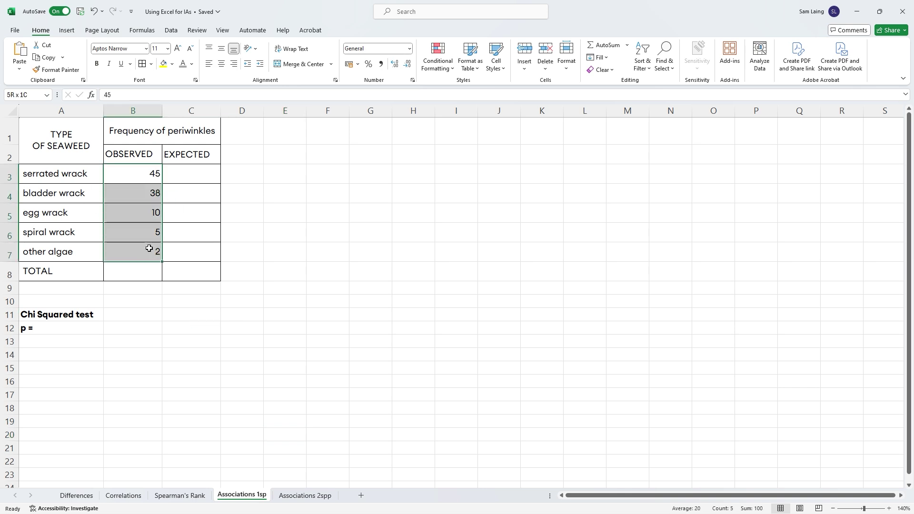
{"action": "left_click", "coordinate": [134, 175]}
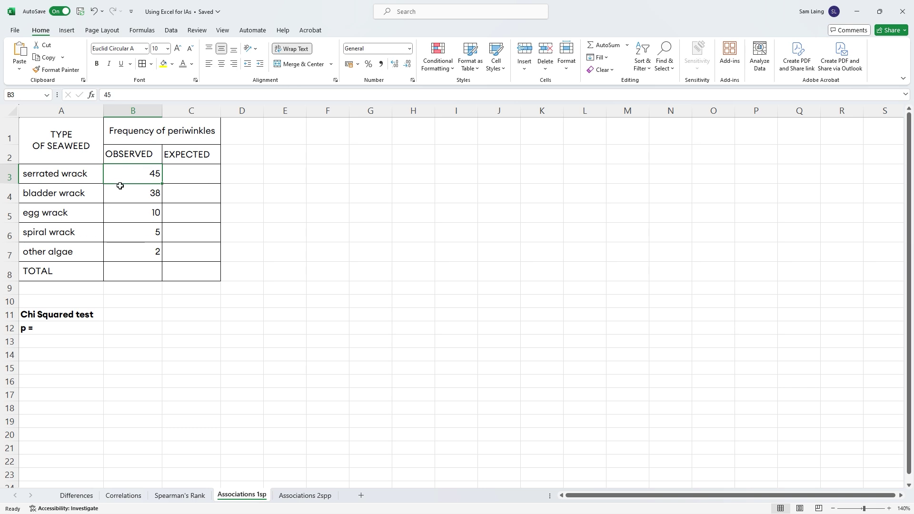
{"action": "left_click", "coordinate": [73, 175]}
{"action": "left_click_drag", "start_coordinate": [73, 175], "coordinate": [139, 253]}
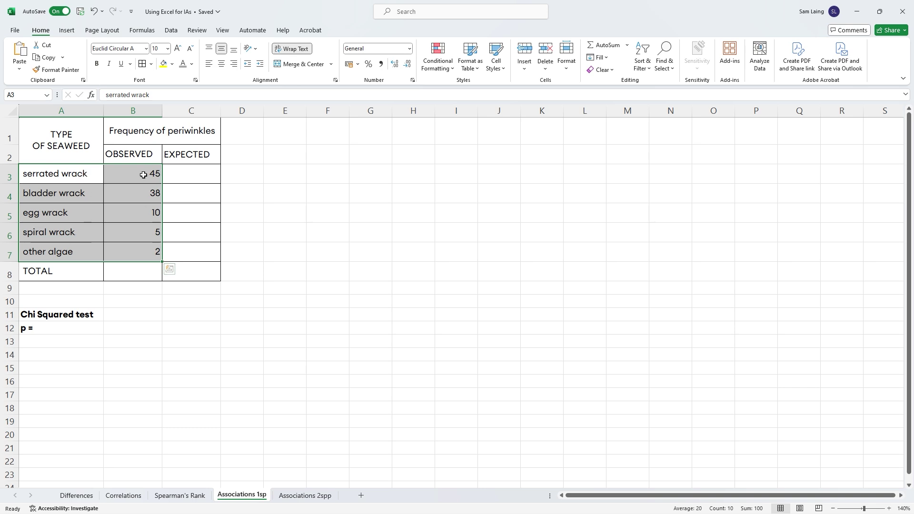
{"action": "left_click", "coordinate": [67, 30]}
{"action": "left_click", "coordinate": [308, 48]}
{"action": "left_click", "coordinate": [311, 119]}
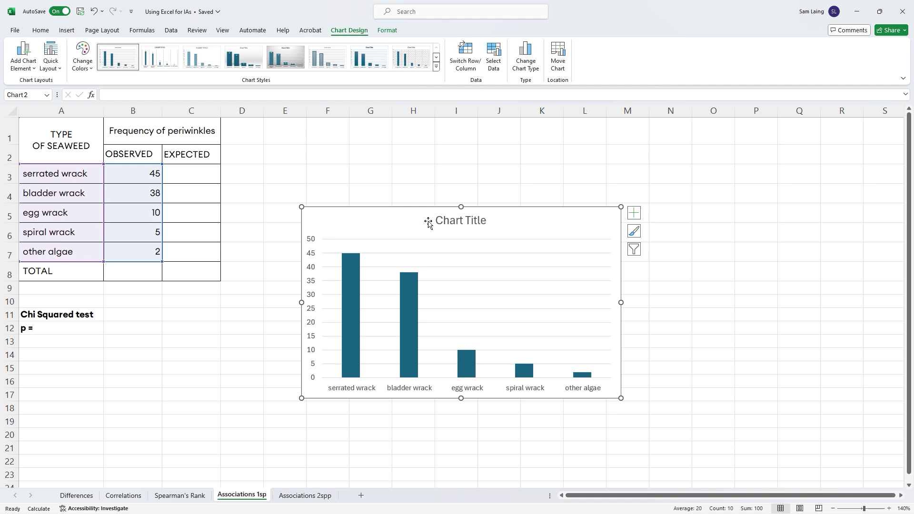
Remove the chart title and add the axis titles "Frequency of periwinkles" (vertical) and "Type of seaweed" (horizontal)
{"action": "left_click", "coordinate": [478, 224]}
{"action": "key", "text": "Delete"}
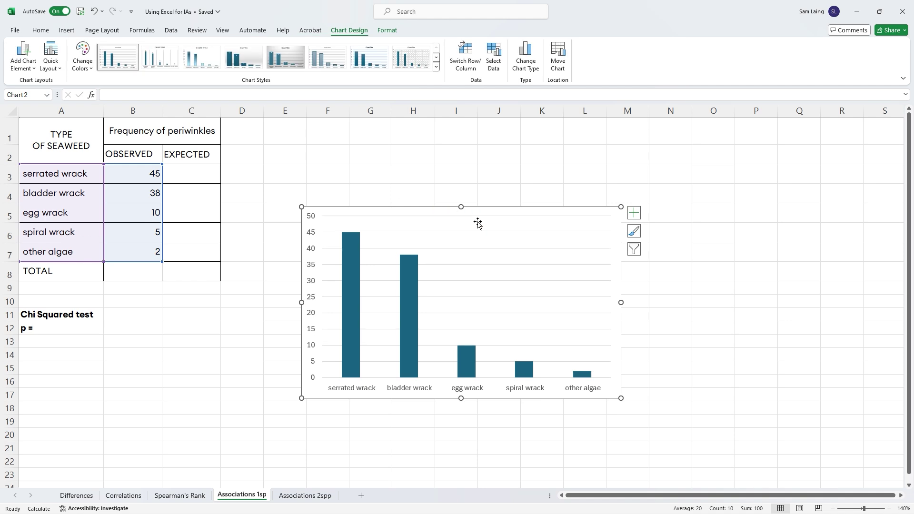
{"action": "left_click", "coordinate": [634, 213]}
{"action": "left_click", "coordinate": [676, 235]}
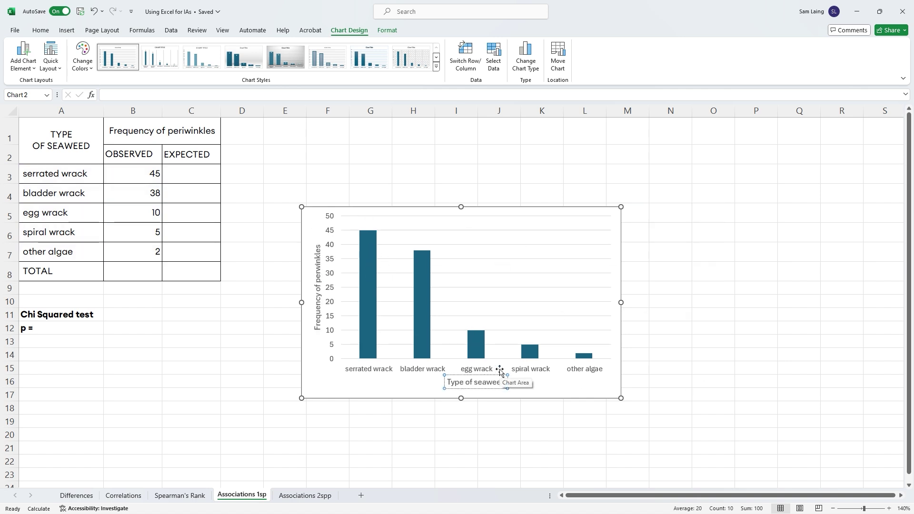
Compare the observed periwinkle frequencies in the table with the columns of the chart
{"action": "left_click", "coordinate": [127, 173]}
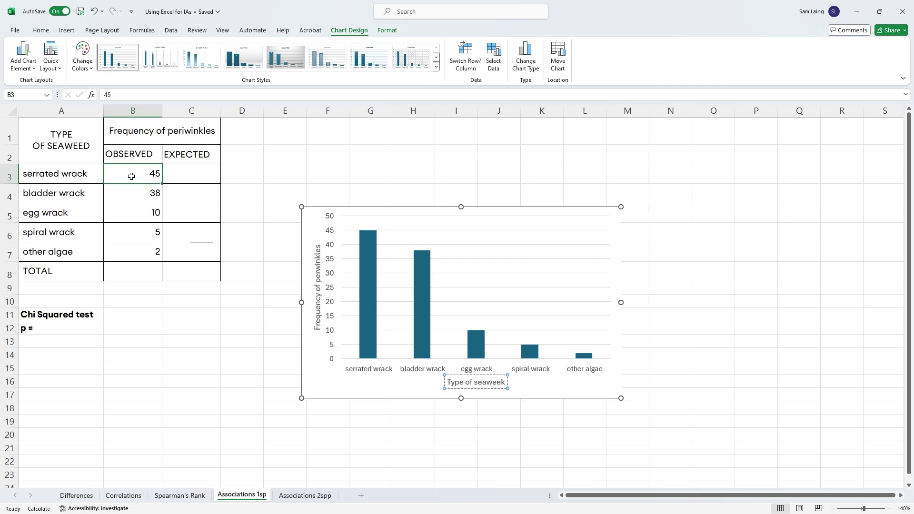
{"action": "left_click", "coordinate": [130, 192]}
{"action": "left_click", "coordinate": [129, 215]}
{"action": "left_click", "coordinate": [147, 174]}
{"action": "left_click", "coordinate": [142, 191]}
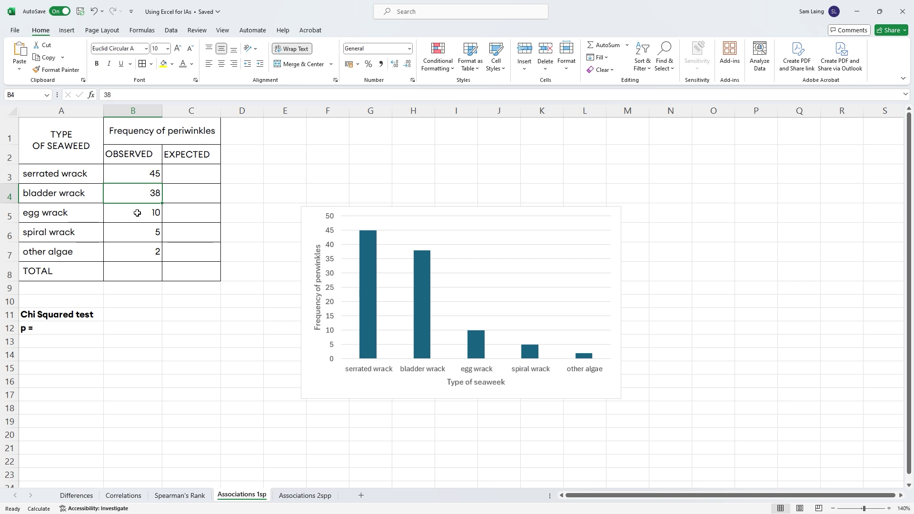
{"action": "left_click", "coordinate": [366, 253]}
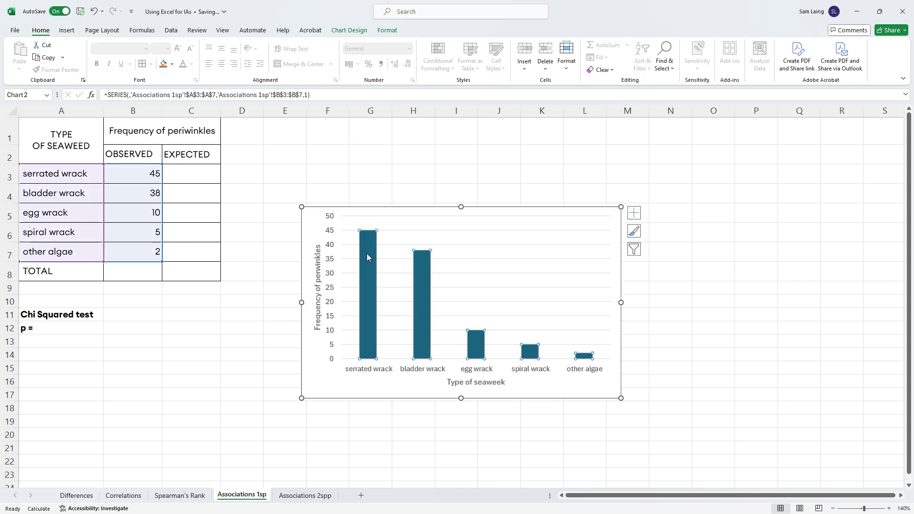
{"action": "left_click", "coordinate": [304, 224]}
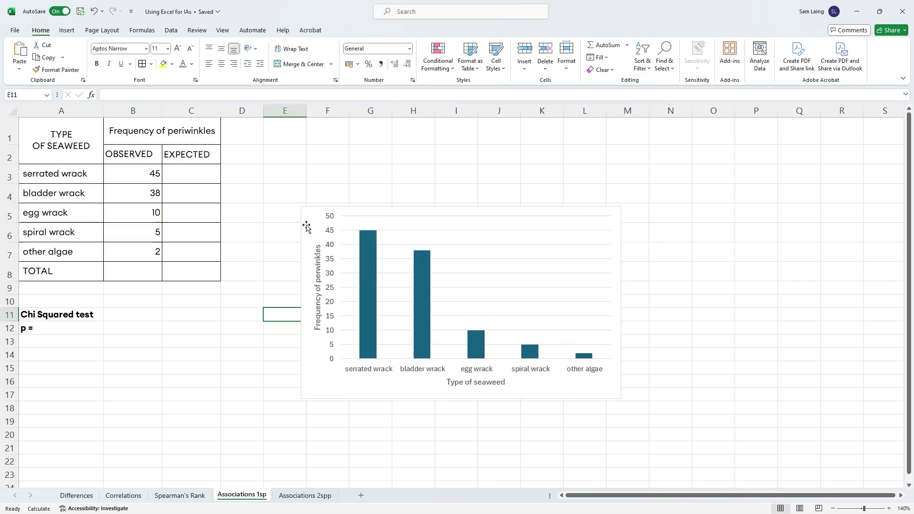
Move the column chart farther from the table so it spans about columns K to R
{"action": "left_click", "coordinate": [314, 224]}
{"action": "left_click_drag", "start_coordinate": [314, 224], "coordinate": [542, 165]}
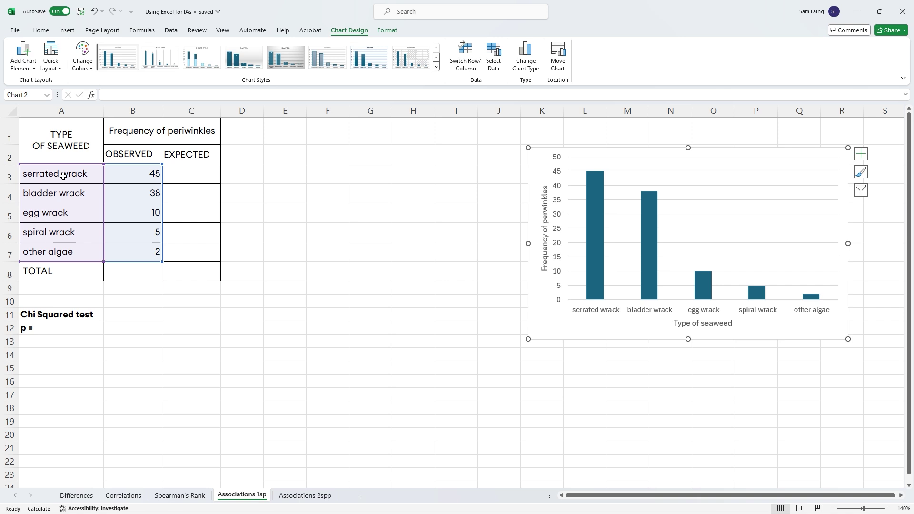
{"action": "left_click", "coordinate": [172, 226]}
Total the observed frequencies in B8 with a SUM of B3:B7
{"action": "left_click", "coordinate": [125, 270]}
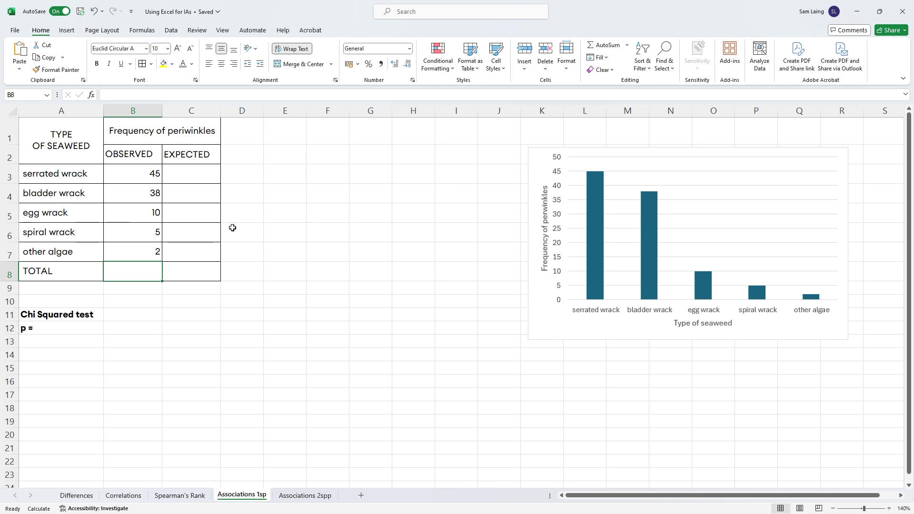
{"action": "type", "text": "=sum("}
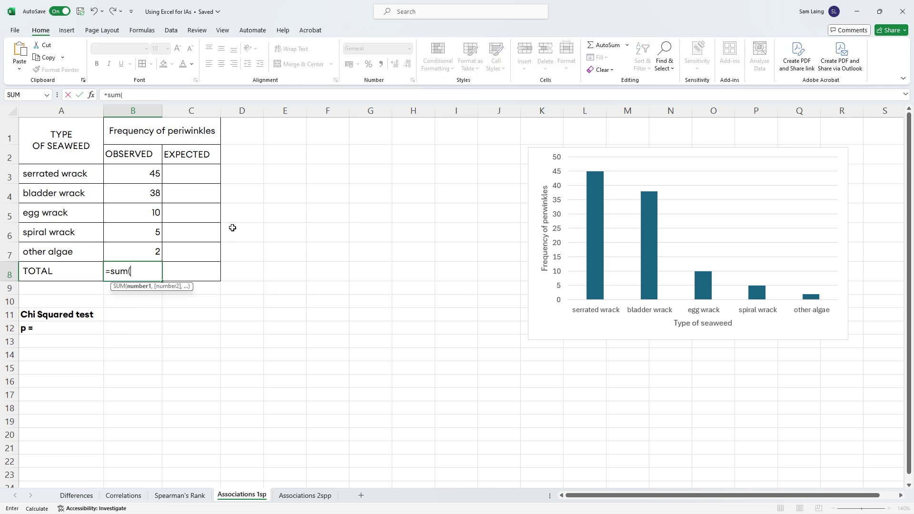
{"action": "left_click_drag", "start_coordinate": [139, 175], "coordinate": [137, 252]}
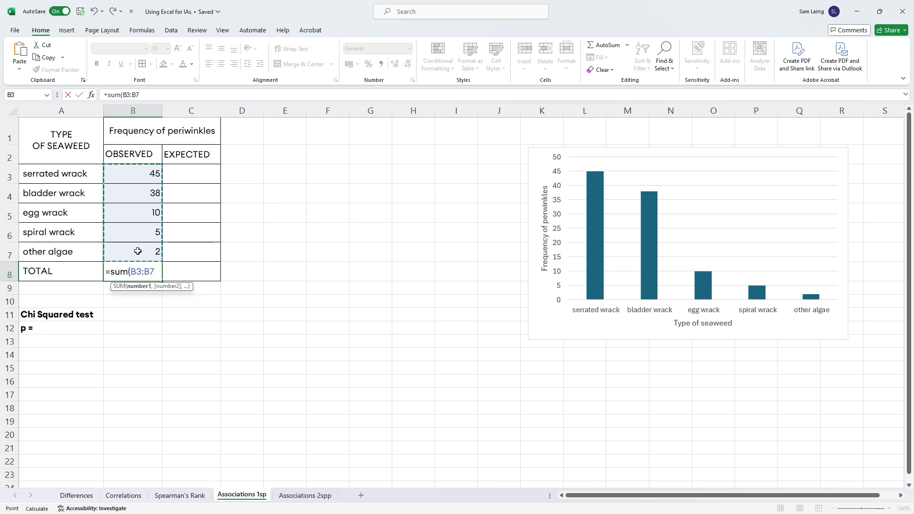
{"action": "key", "text": "Return"}
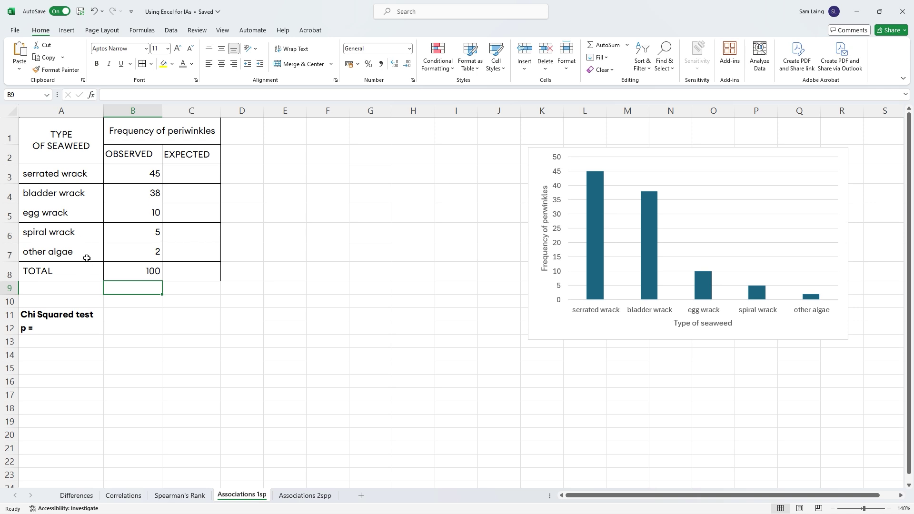
Calculate the expected frequency for serrated wrack in C3 with =B8/COUNT(B3:B7)
{"action": "left_click", "coordinate": [183, 179]}
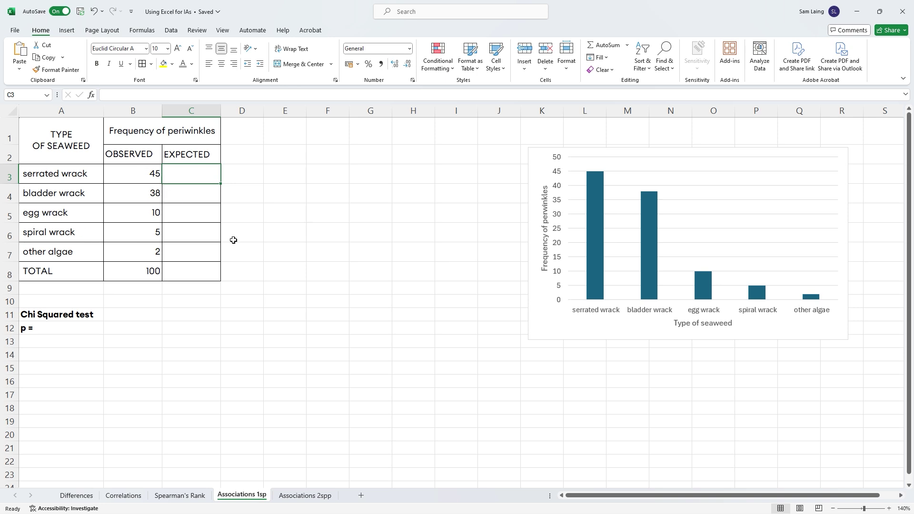
{"action": "type", "text": "="}
{"action": "left_click", "coordinate": [138, 272]}
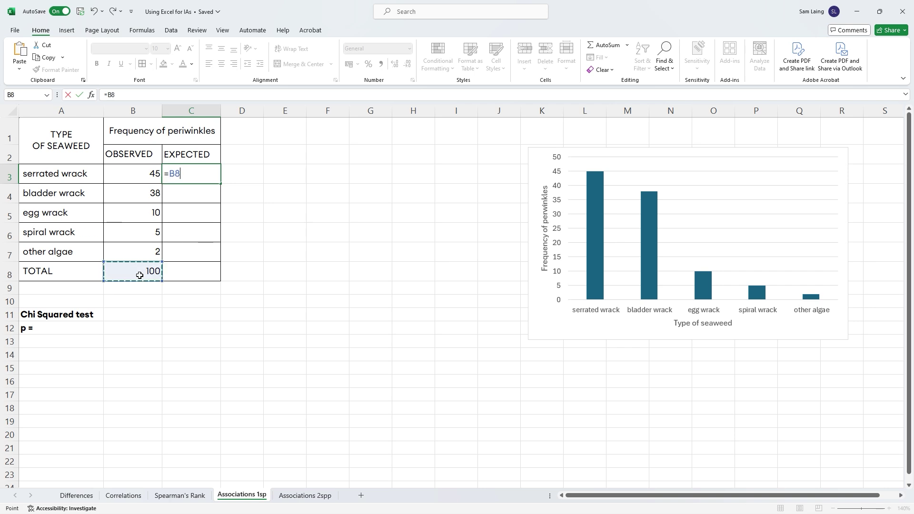
{"action": "type", "text": "/count("}
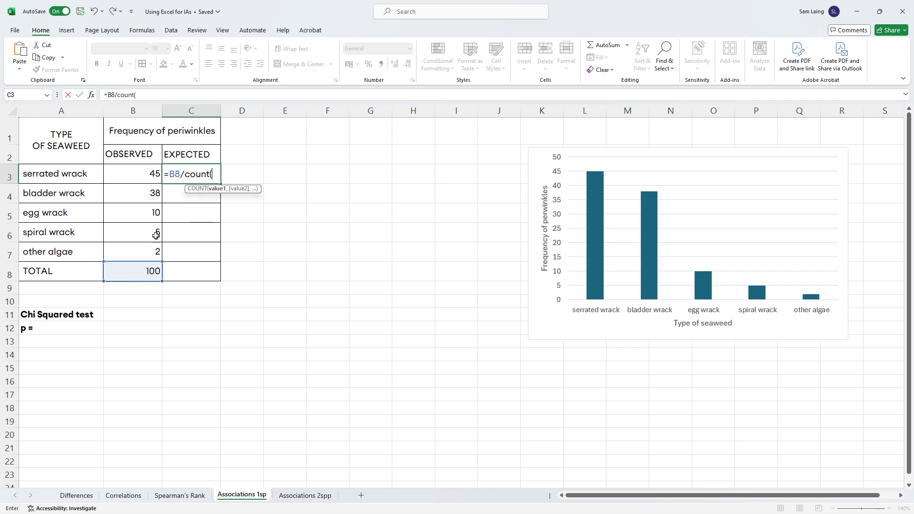
{"action": "left_click_drag", "start_coordinate": [142, 173], "coordinate": [136, 255]}
{"action": "type", "text": ")"}
{"action": "key", "text": "Return"}
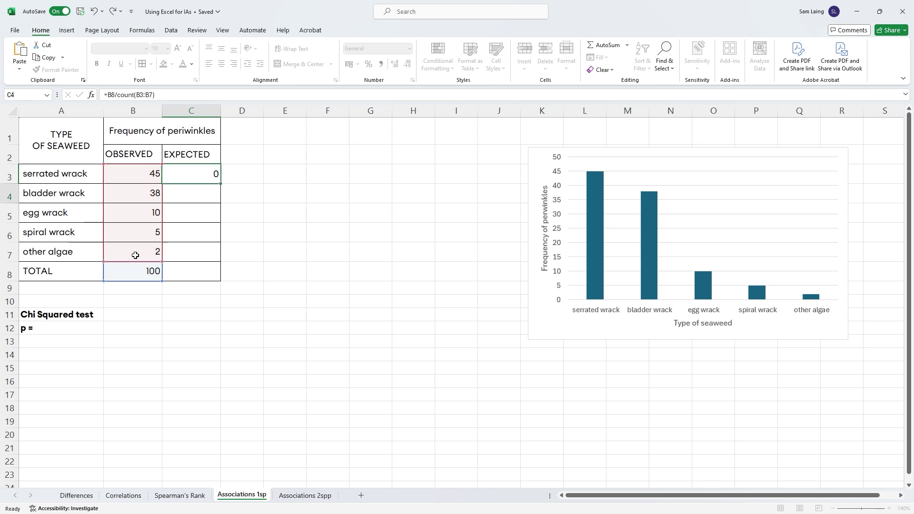
{"action": "left_click", "coordinate": [190, 178]}
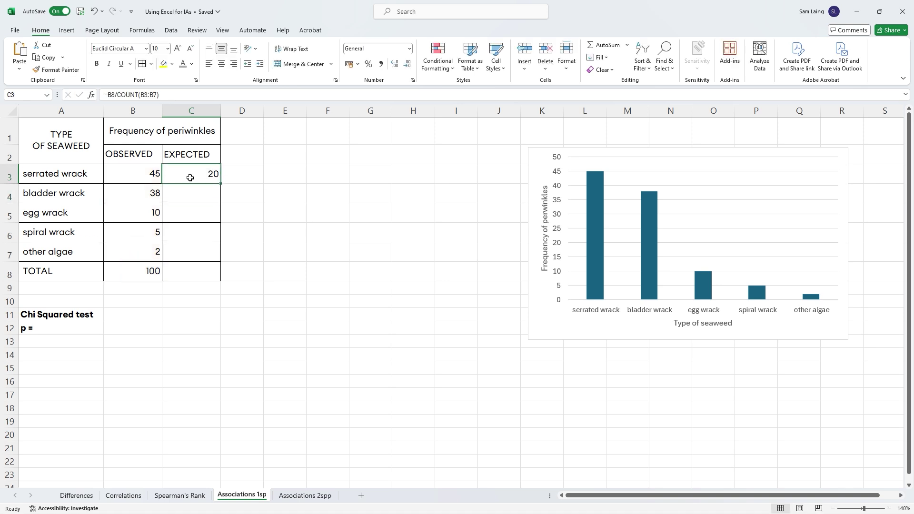
Enter 20 as the expected frequency in each of C4:C7 and 100 as the expected total in C8
{"action": "left_click", "coordinate": [207, 189]}
{"action": "type", "text": "20"}
{"action": "key", "text": "Return"}
{"action": "type", "text": "20"}
{"action": "key", "text": "Return"}
{"action": "type", "text": "20"}
{"action": "key", "text": "Return"}
{"action": "type", "text": "20 100"}
{"action": "key", "text": "Return"}
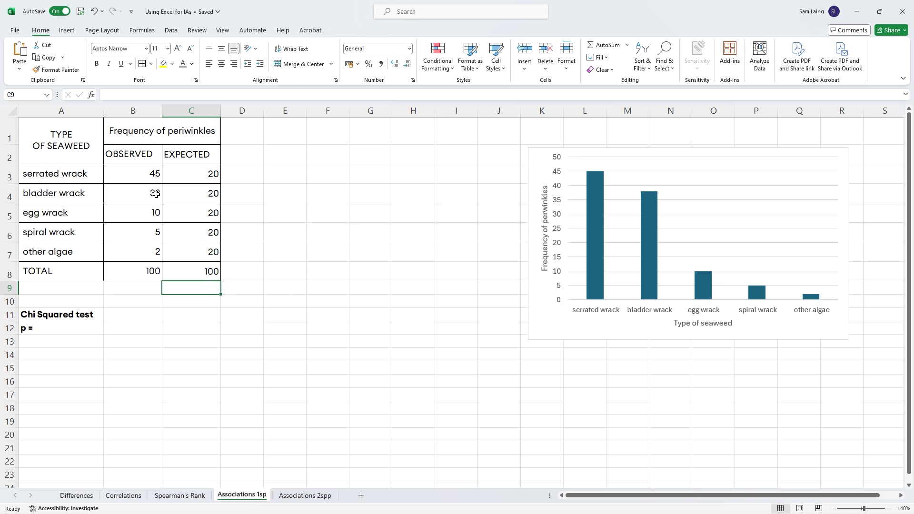
{"action": "left_click", "coordinate": [155, 215]}
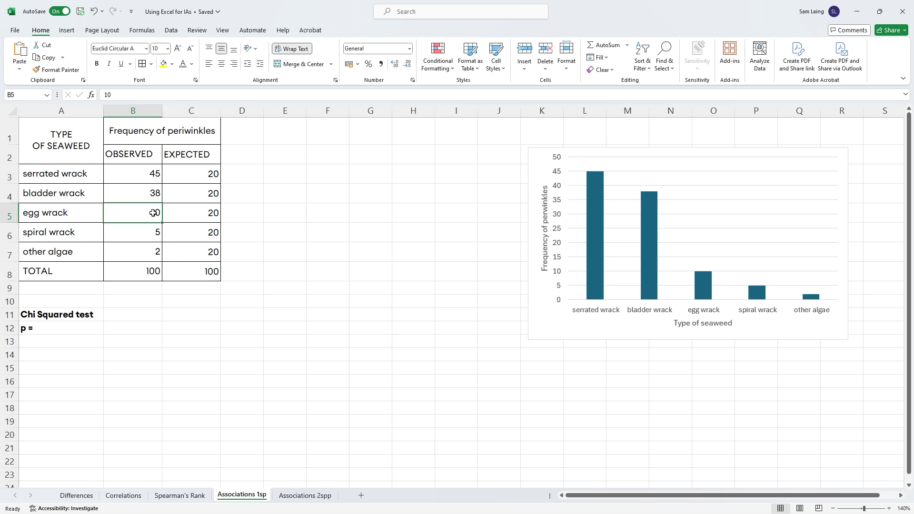
{"action": "left_click", "coordinate": [125, 239]}
{"action": "left_click_drag", "start_coordinate": [177, 233], "coordinate": [142, 257]}
{"action": "left_click", "coordinate": [141, 254]}
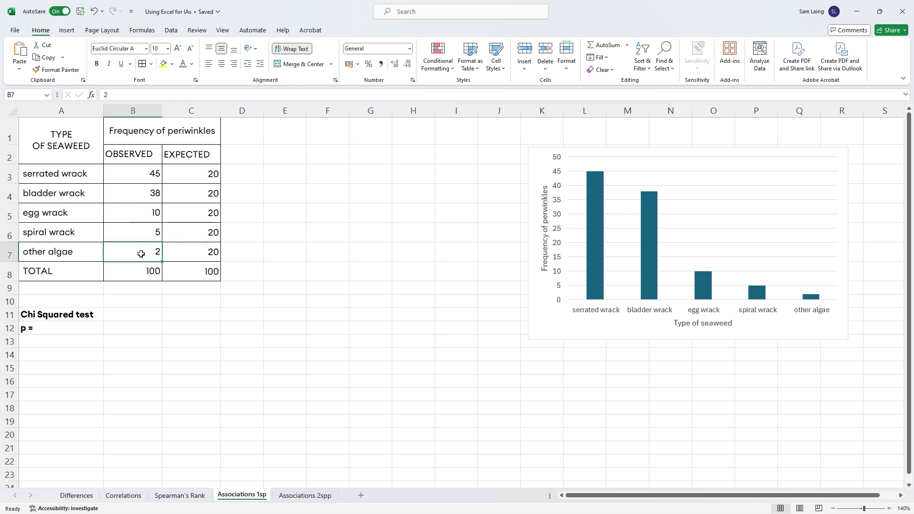
Lock the row references in C3 as =B$8/COUNT(B$3:B$7), fill the formula down to C7 and check the copied formula
{"action": "left_click", "coordinate": [199, 175]}
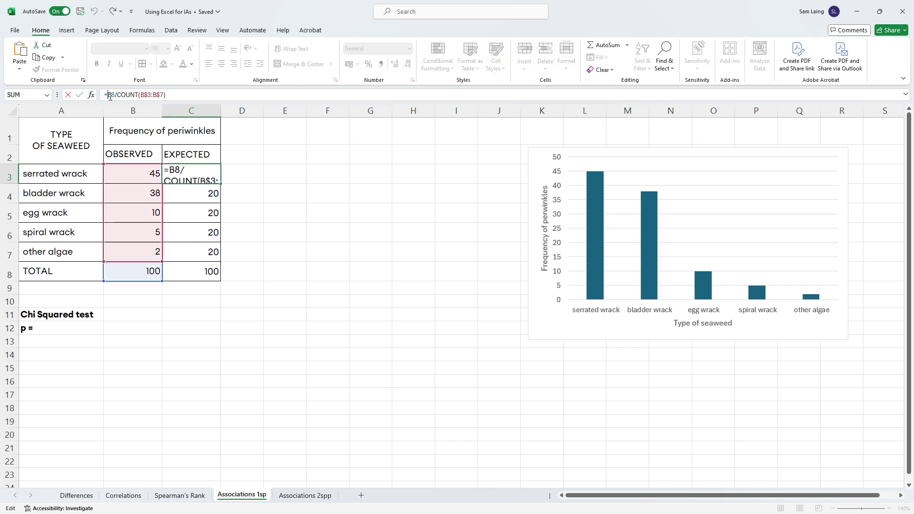
{"action": "key", "text": "F4"}
{"action": "key", "text": "F4"}
{"action": "key", "text": "ctrl+Return"}
{"action": "left_click_drag", "start_coordinate": [220, 184], "coordinate": [217, 266]}
{"action": "left_click", "coordinate": [200, 235]}
{"action": "left_click", "coordinate": [202, 218]}
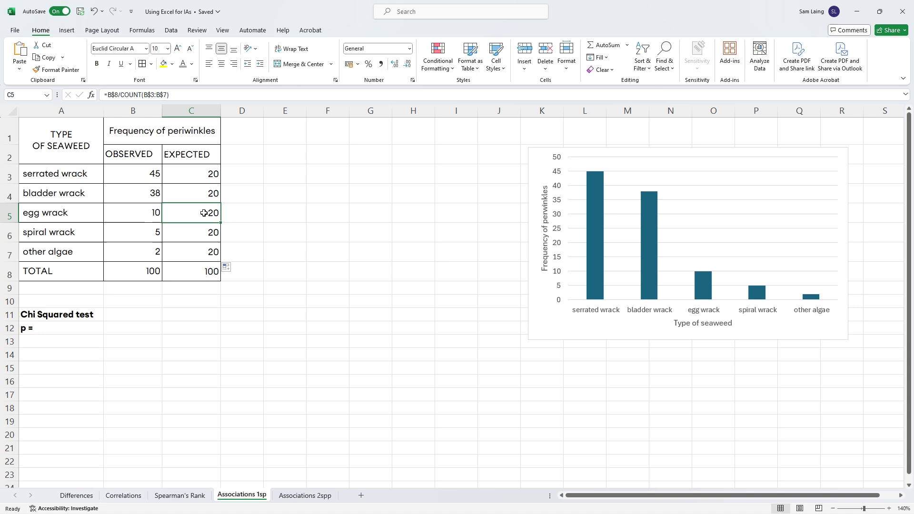
{"action": "left_click", "coordinate": [134, 233]}
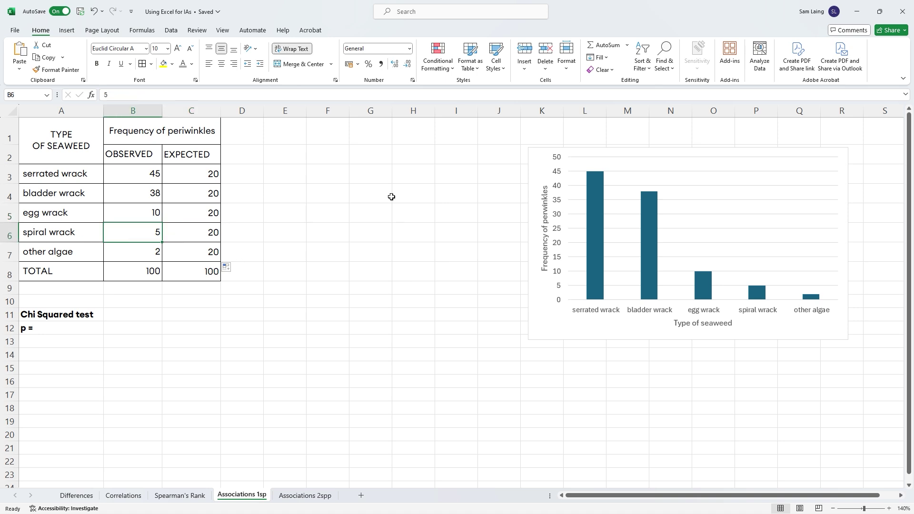
Set the observed frequency for spiral wrack to 15 and total the expected frequencies in C8 with =SUM(C3:C7)
{"action": "type", "text": "15"}
{"action": "key", "text": "Return"}
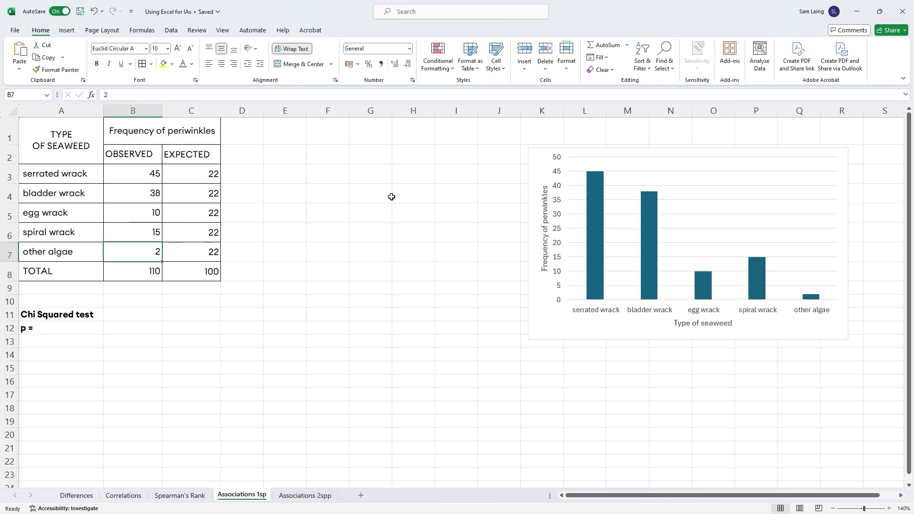
{"action": "left_click_drag", "start_coordinate": [212, 175], "coordinate": [209, 214]}
{"action": "left_click", "coordinate": [208, 267]}
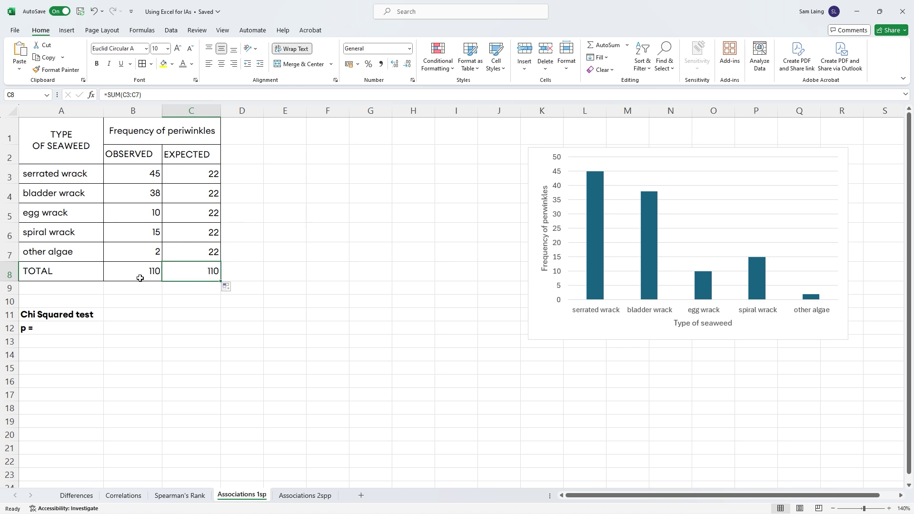
Compare the total formulas in B8 and C8, and review the observed range B3:B7 against the expected range C3:C7
{"action": "left_click", "coordinate": [140, 278]}
{"action": "left_click", "coordinate": [190, 277]}
{"action": "left_click", "coordinate": [145, 277]}
{"action": "left_click", "coordinate": [191, 277]}
{"action": "left_click", "coordinate": [142, 278]}
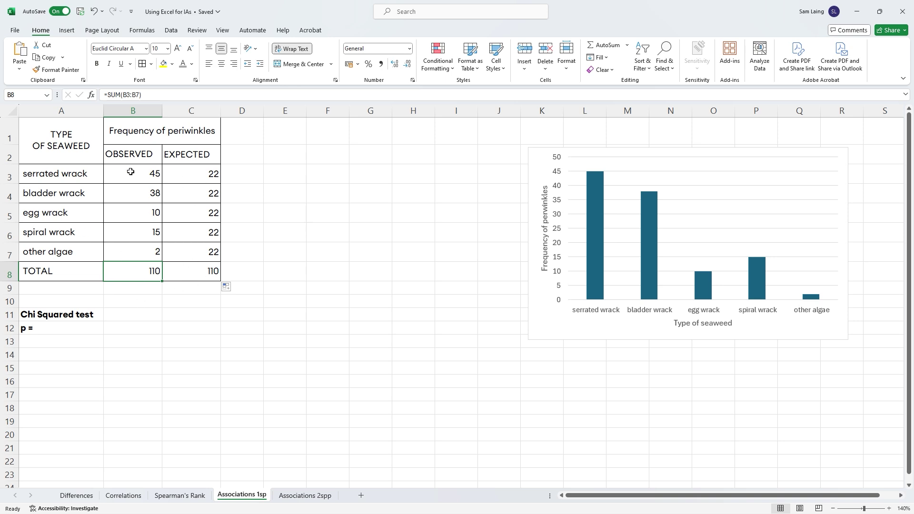
{"action": "left_click_drag", "start_coordinate": [130, 172], "coordinate": [129, 255]}
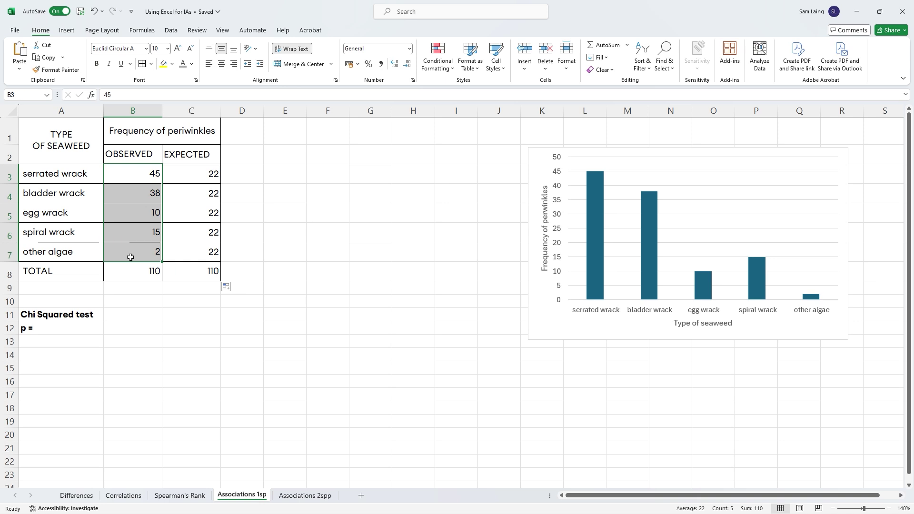
{"action": "left_click_drag", "start_coordinate": [183, 175], "coordinate": [175, 258]}
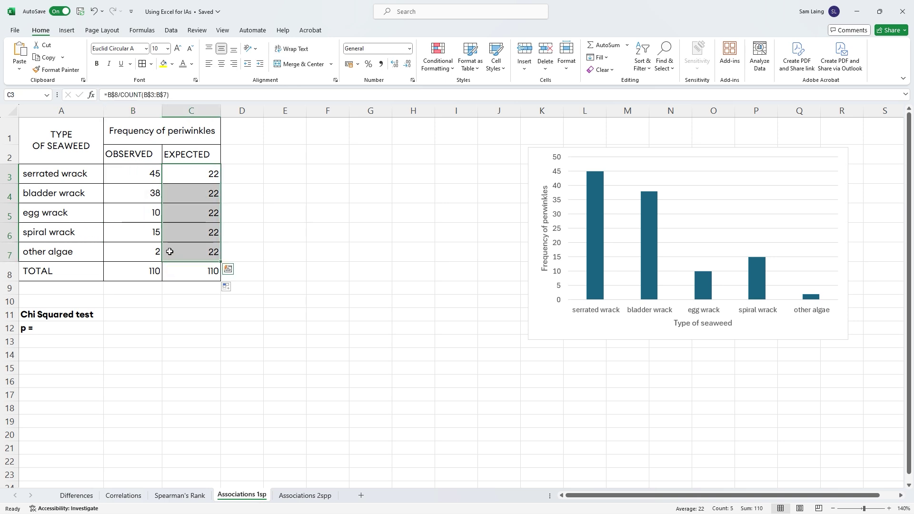
{"action": "left_click_drag", "start_coordinate": [153, 175], "coordinate": [144, 248]}
{"action": "left_click_drag", "start_coordinate": [212, 174], "coordinate": [204, 260]}
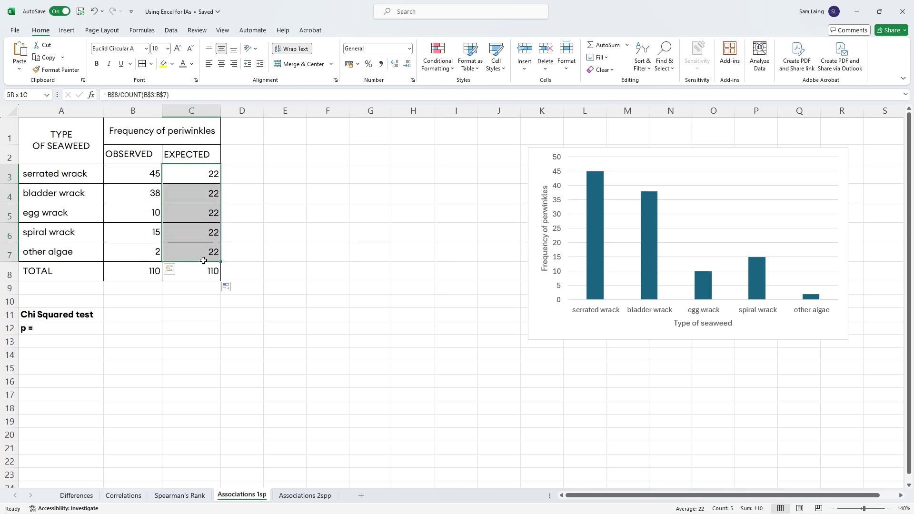
Calculate the chi-squared p-value in B12 with =CHISQ.TEST(B3:B7,C3:C7)
{"action": "left_click", "coordinate": [119, 327]}
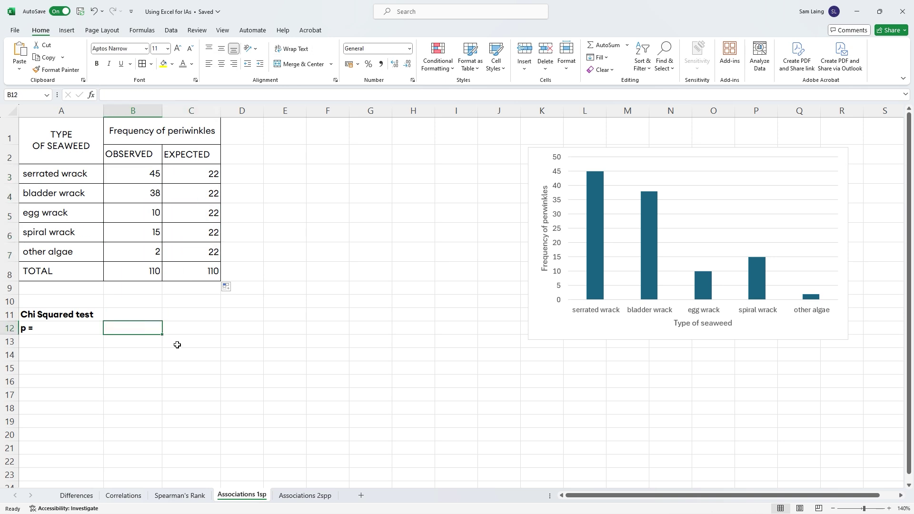
{"action": "type", "text": "="}
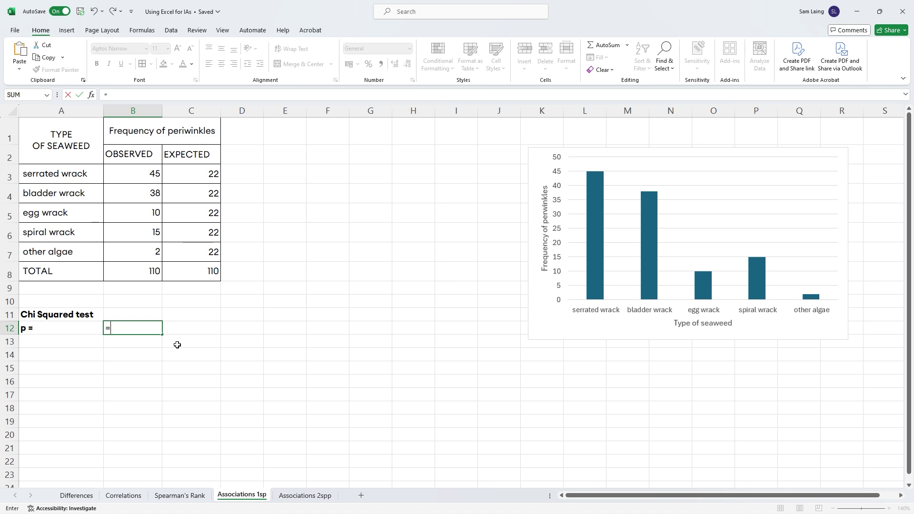
{"action": "type", "text": "chi"}
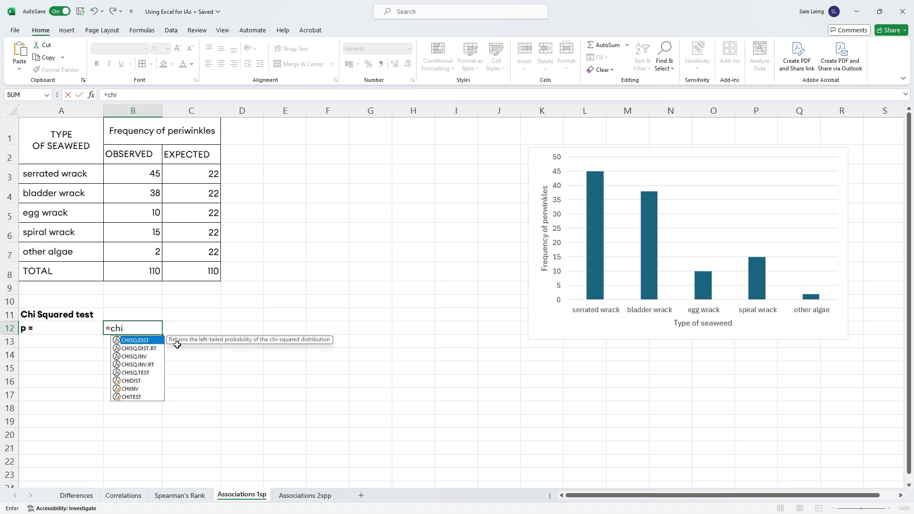
{"action": "type", "text": "sq"}
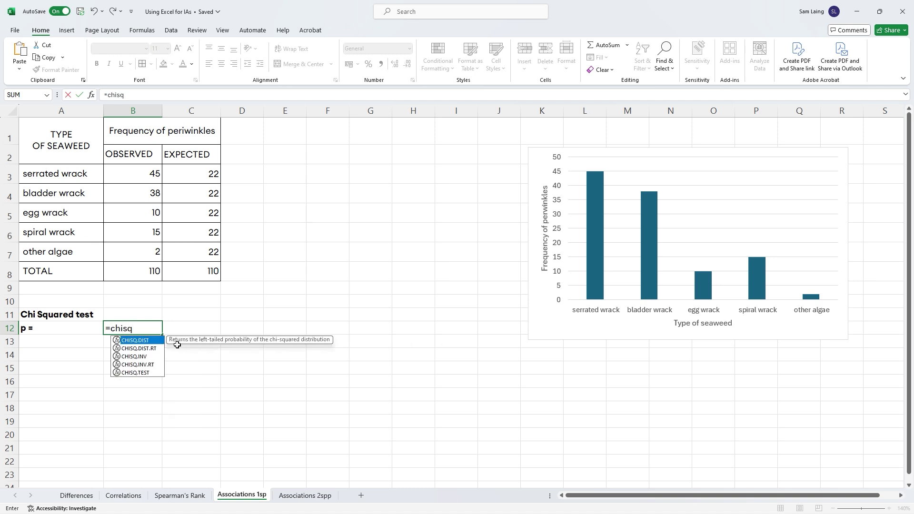
{"action": "type", "text": ".test("}
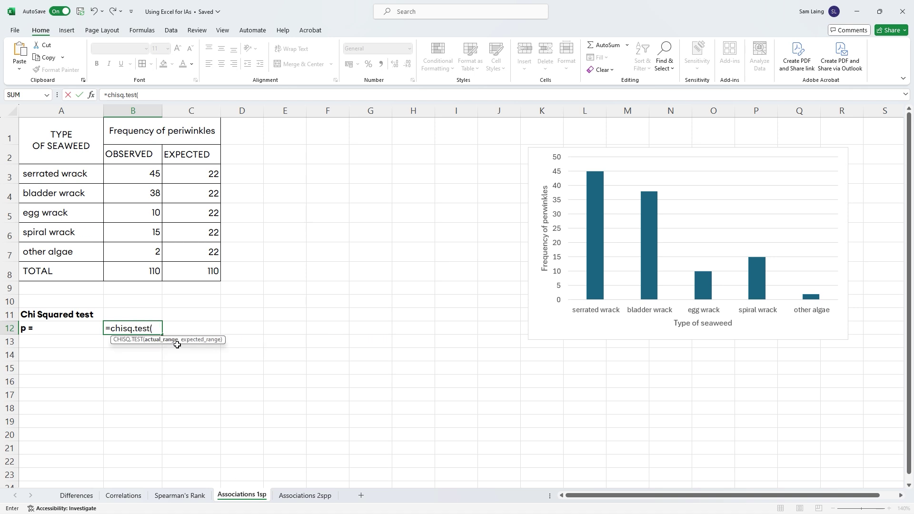
{"action": "left_click_drag", "start_coordinate": [142, 170], "coordinate": [134, 252]}
{"action": "type", "text": ","}
{"action": "left_click_drag", "start_coordinate": [190, 173], "coordinate": [188, 258]}
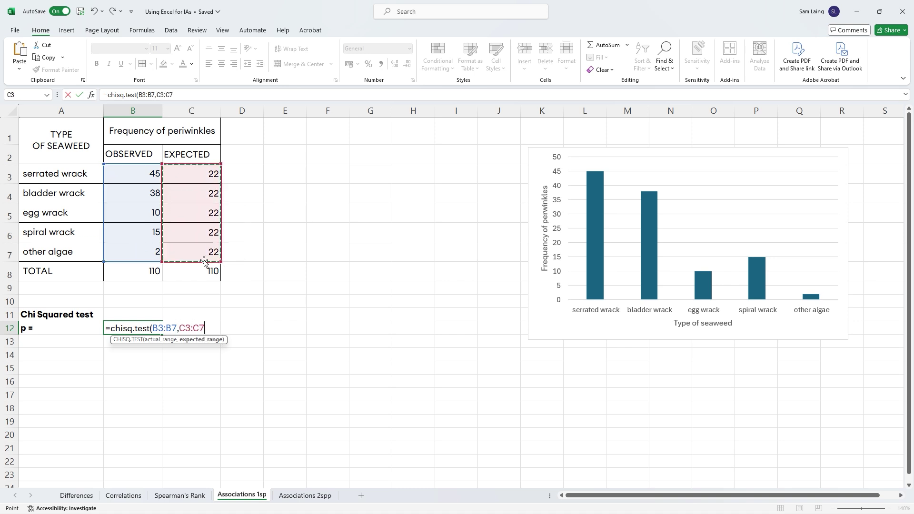
{"action": "key", "text": "Return"}
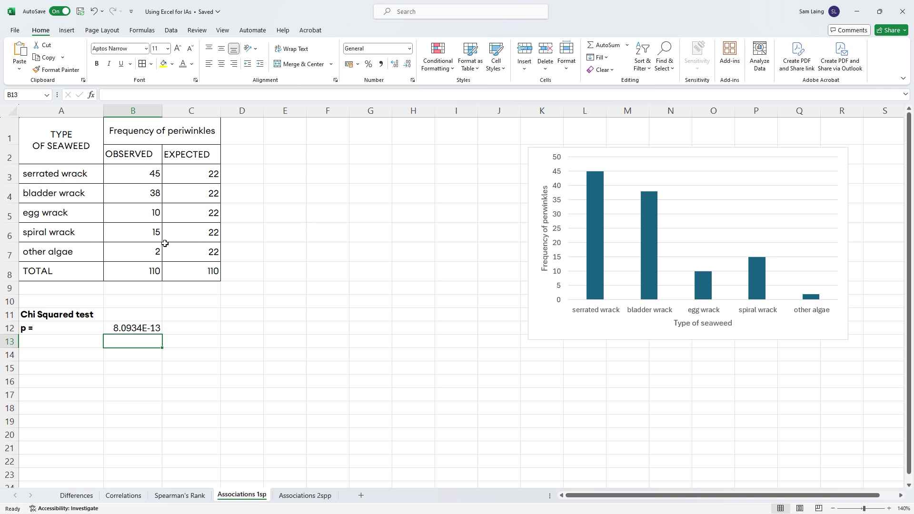
Try observed frequencies of 23, 21, 24, 20 and 21 in B3:B7 to see their effect on the p-value, and undo them
{"action": "left_click", "coordinate": [144, 175]}
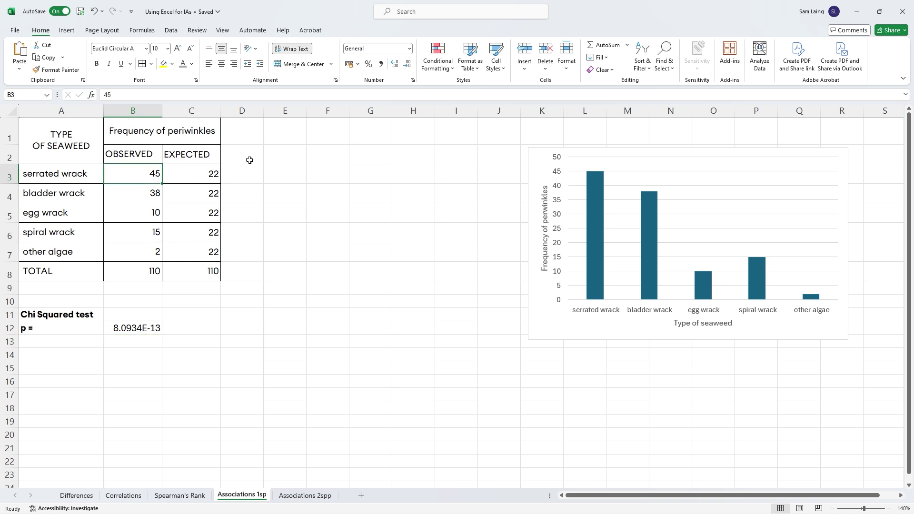
{"action": "type", "text": "23"}
{"action": "key", "text": "Return"}
{"action": "type", "text": "21"}
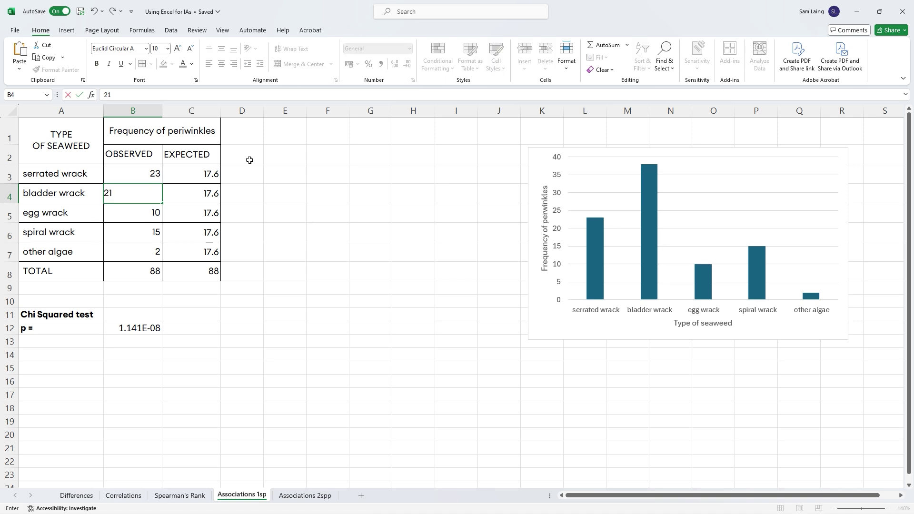
{"action": "key", "text": "Return"}
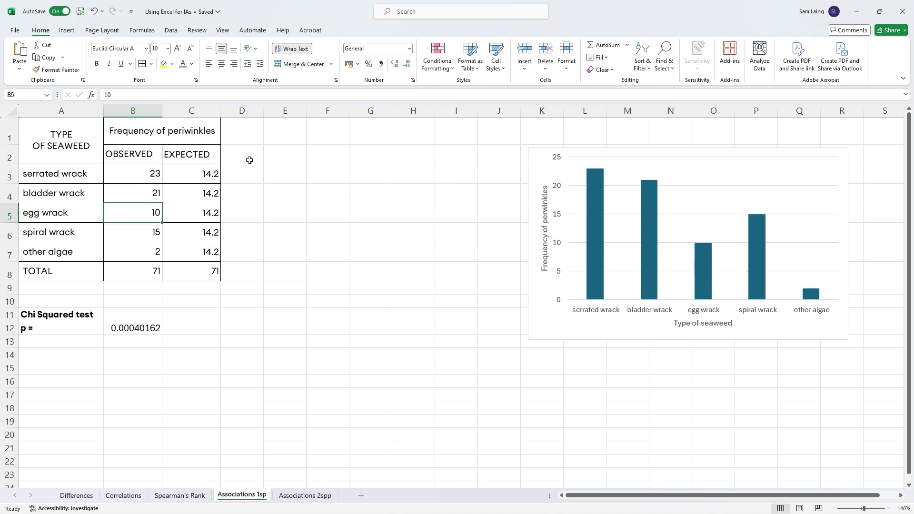
{"action": "type", "text": "24"}
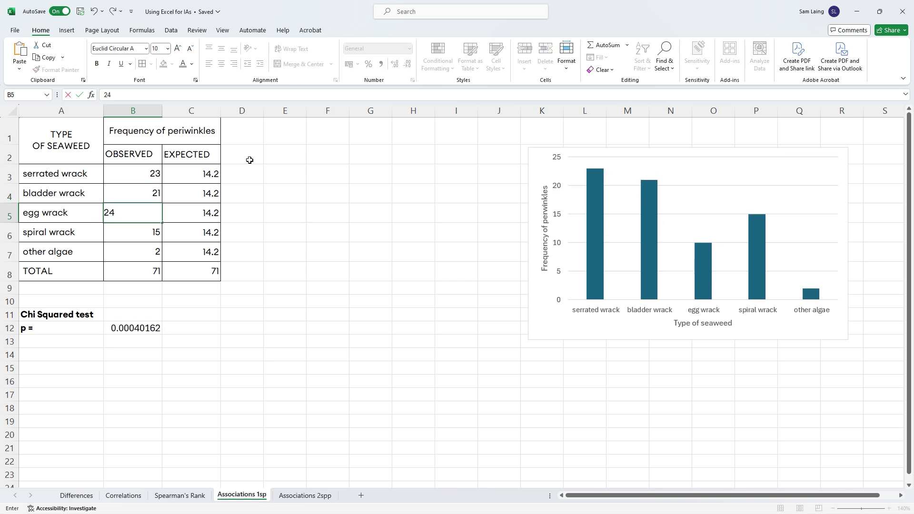
{"action": "key", "text": "Return"}
{"action": "type", "text": "20"}
{"action": "key", "text": "Return"}
{"action": "type", "text": "21"}
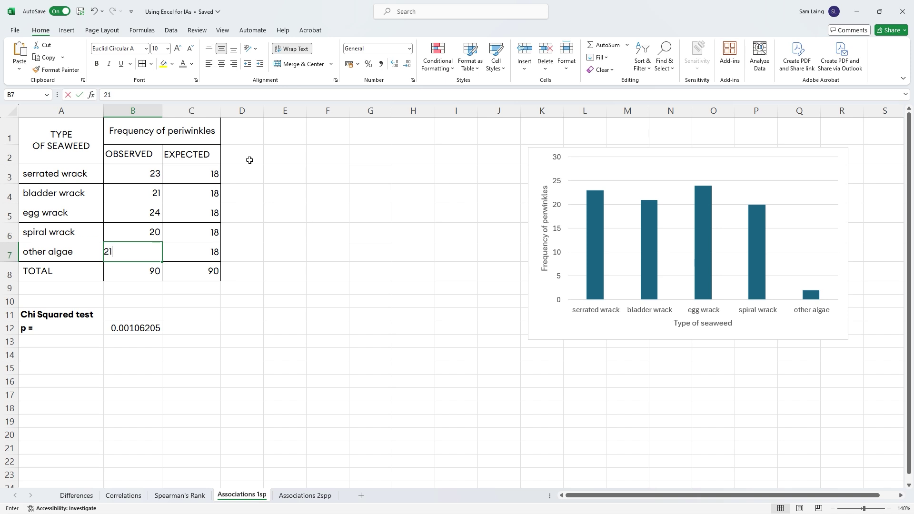
{"action": "key", "text": "Return"}
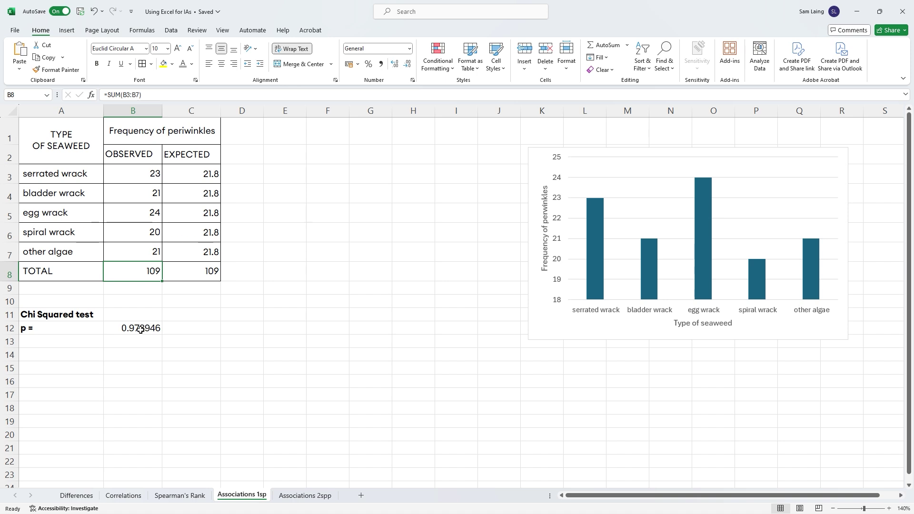
{"action": "left_click_drag", "start_coordinate": [153, 173], "coordinate": [106, 251]}
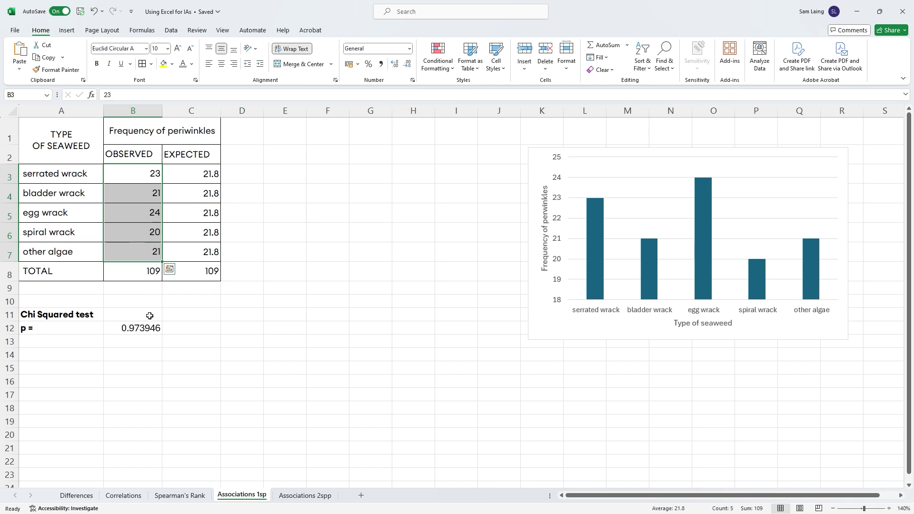
{"action": "left_click", "coordinate": [94, 11]}
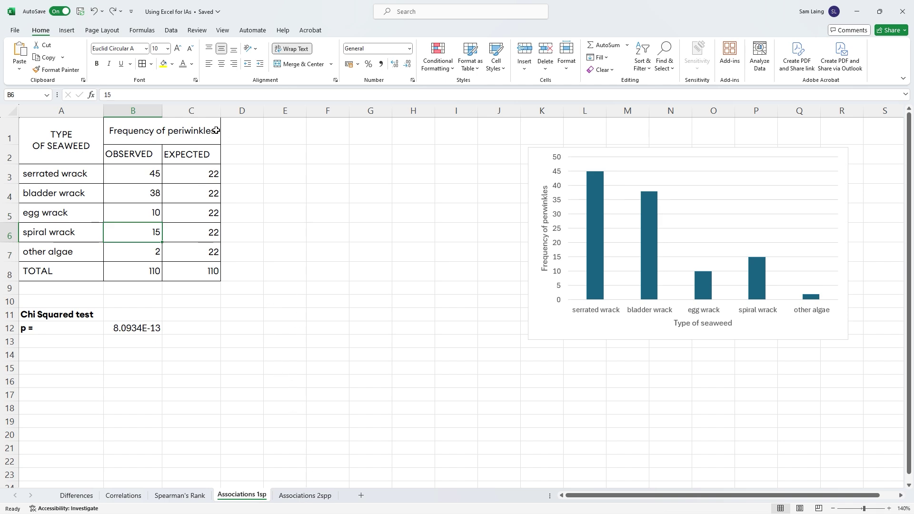
On the Associations 2spp sheet, insert a clustered column chart of flat and common periwinkle frequencies by seaweed from A2:C7
{"action": "left_click", "coordinate": [306, 496]}
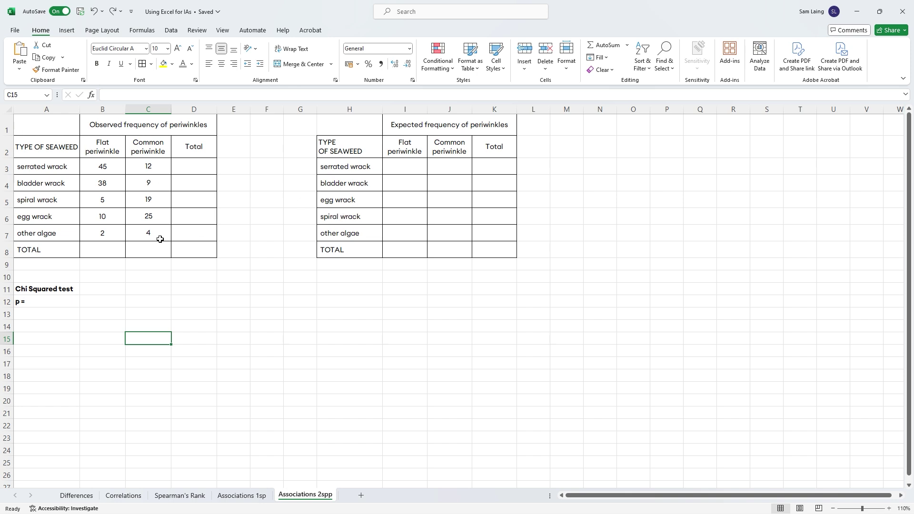
{"action": "left_click_drag", "start_coordinate": [57, 152], "coordinate": [151, 233]}
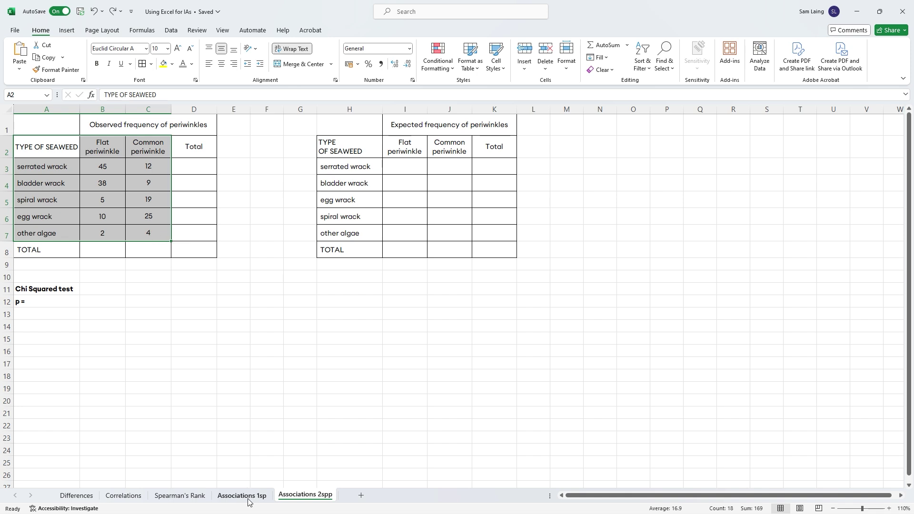
{"action": "left_click", "coordinate": [55, 152]}
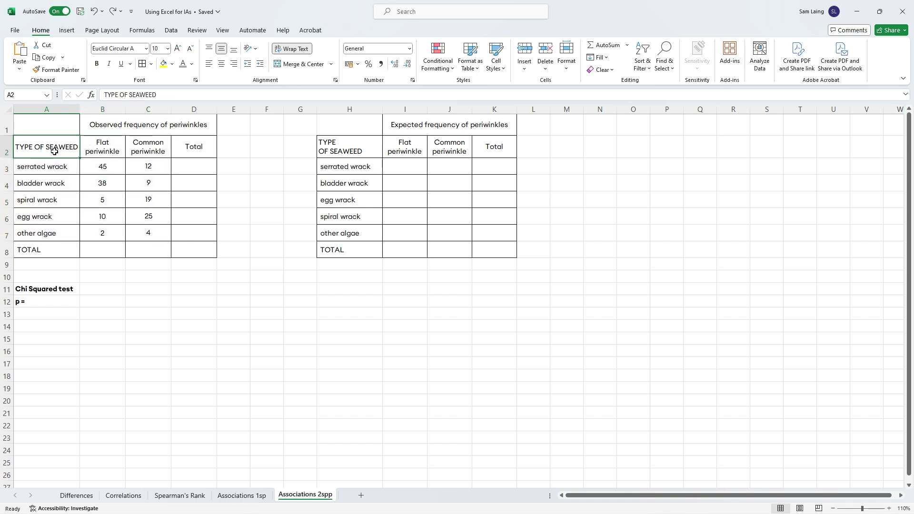
{"action": "left_click_drag", "start_coordinate": [59, 156], "coordinate": [160, 150]}
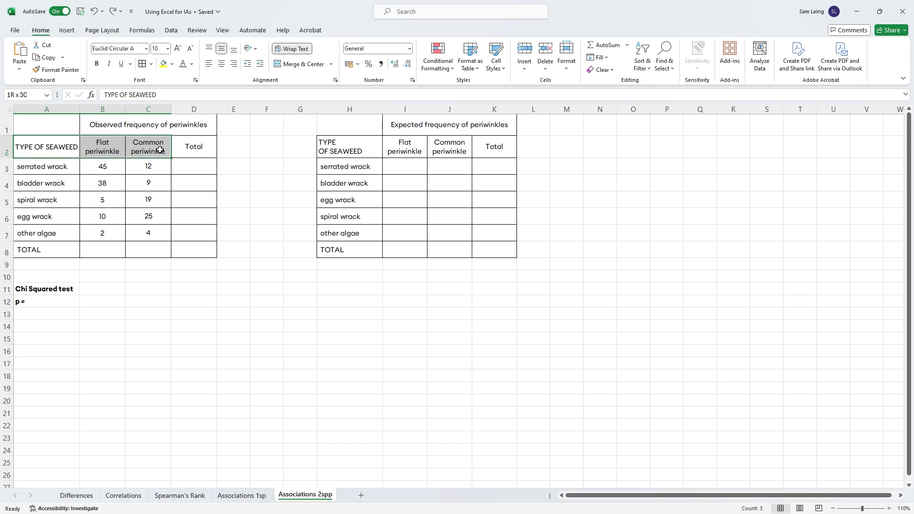
{"action": "left_click_drag", "start_coordinate": [160, 150], "coordinate": [155, 227]}
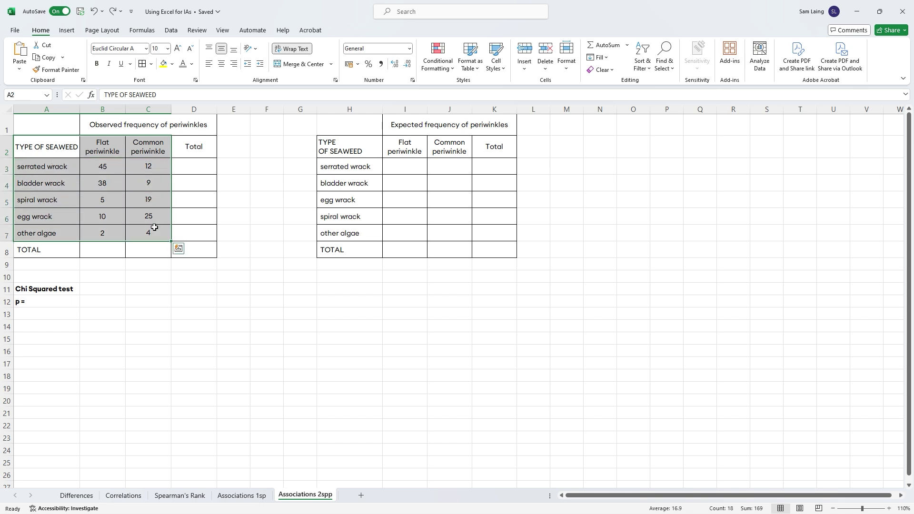
{"action": "left_click", "coordinate": [67, 30]}
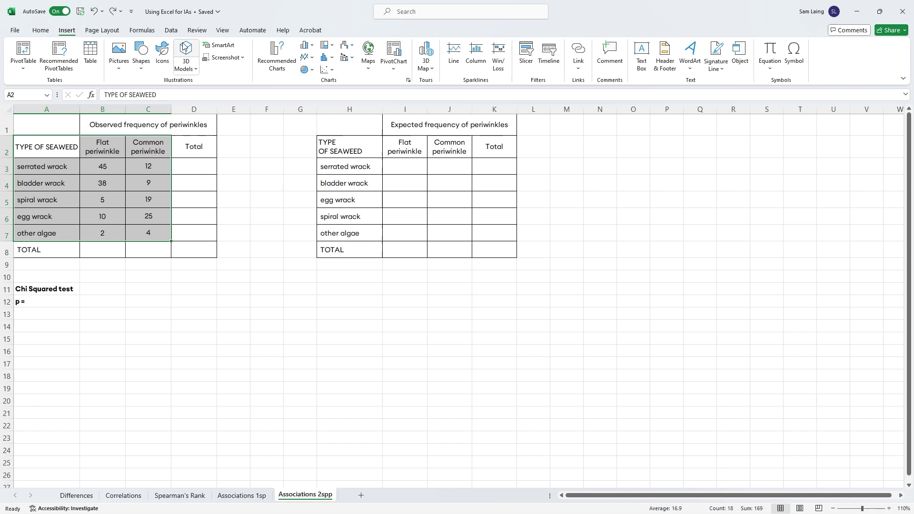
{"action": "left_click", "coordinate": [307, 45]}
{"action": "left_click", "coordinate": [309, 77]}
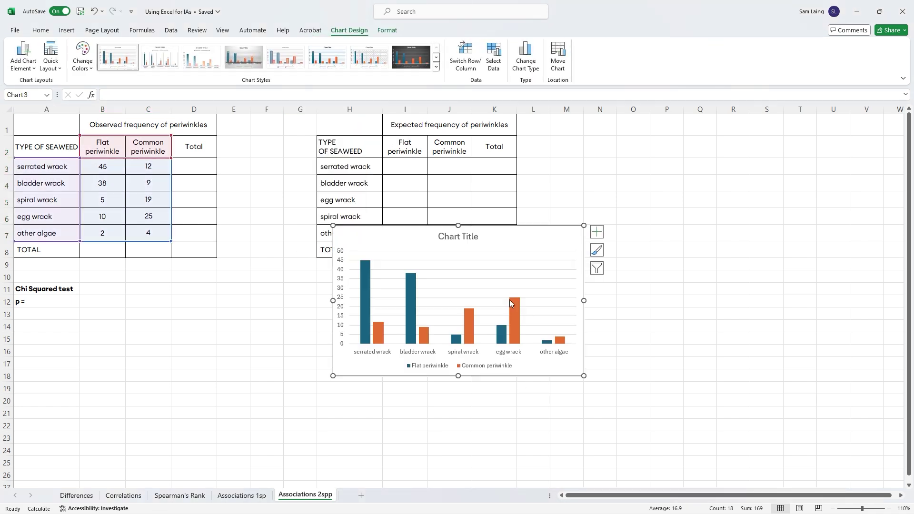
Delete the chart title and add the axis titles "Frequency of periwinkles" (vertical) and "Type of seaweed" (horizontal)
{"action": "left_click", "coordinate": [461, 234]}
{"action": "key", "text": "Delete"}
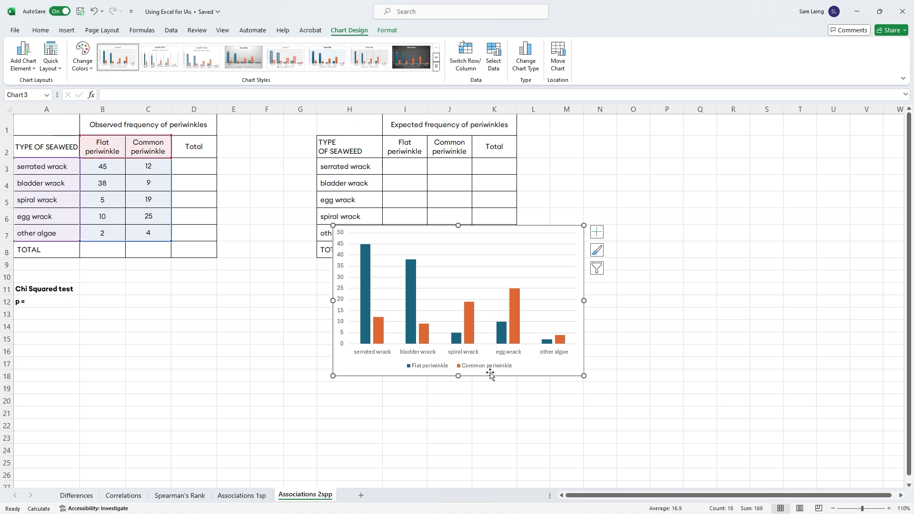
{"action": "left_click", "coordinate": [597, 232]}
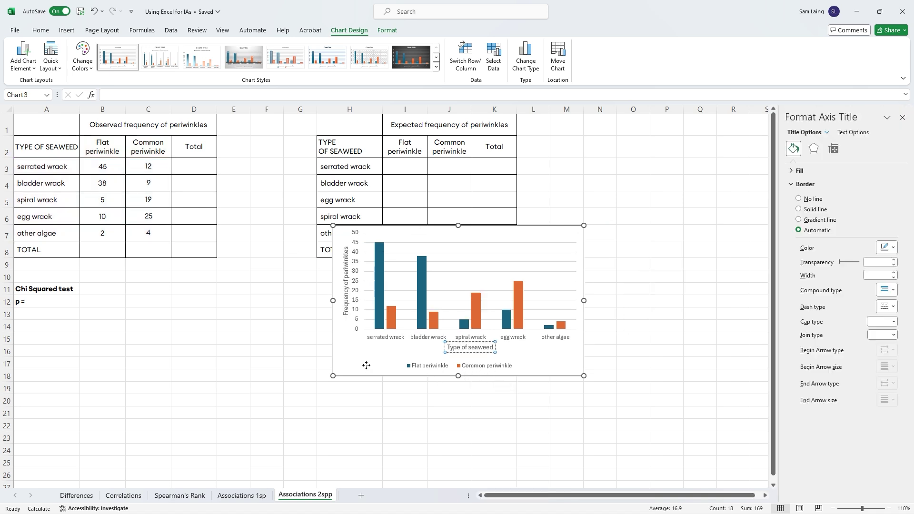
Move the periwinkle chart clear of both tables, to the right of the expected frequency table
{"action": "left_click", "coordinate": [364, 369]}
{"action": "left_click_drag", "start_coordinate": [365, 370], "coordinate": [488, 431]}
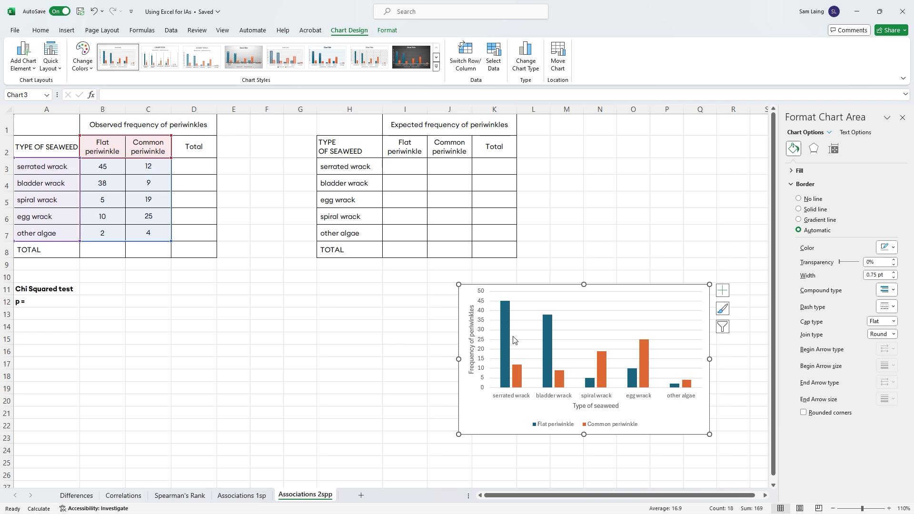
{"action": "mouse_move", "coordinate": [505, 310]}
{"action": "left_click_drag", "start_coordinate": [468, 423], "coordinate": [571, 329]}
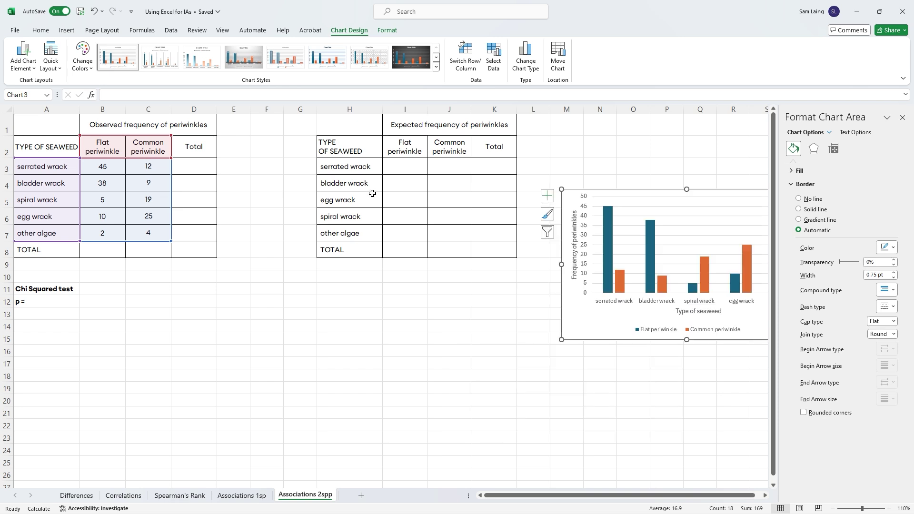
Total the observed flat periwinkle frequencies in B8 with =SUM(B3:B7) and fill the formula across to D8
{"action": "left_click", "coordinate": [204, 173]}
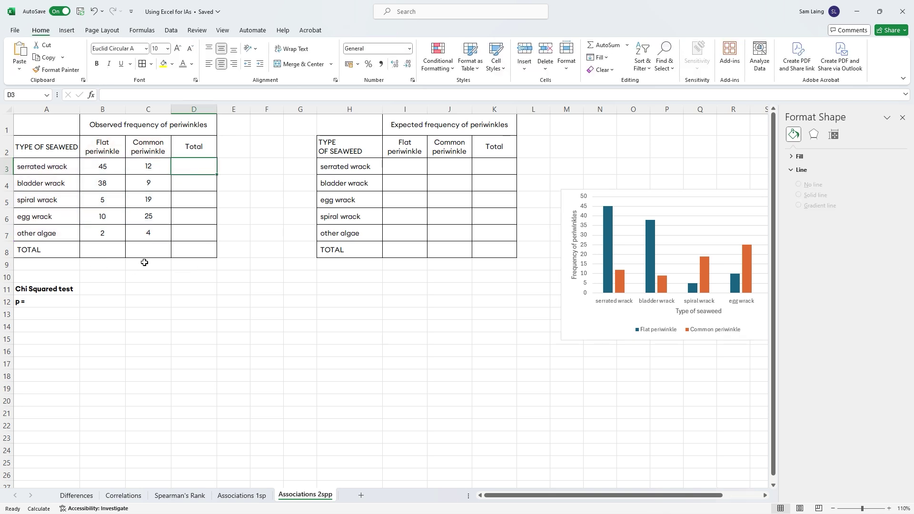
{"action": "left_click", "coordinate": [109, 250]}
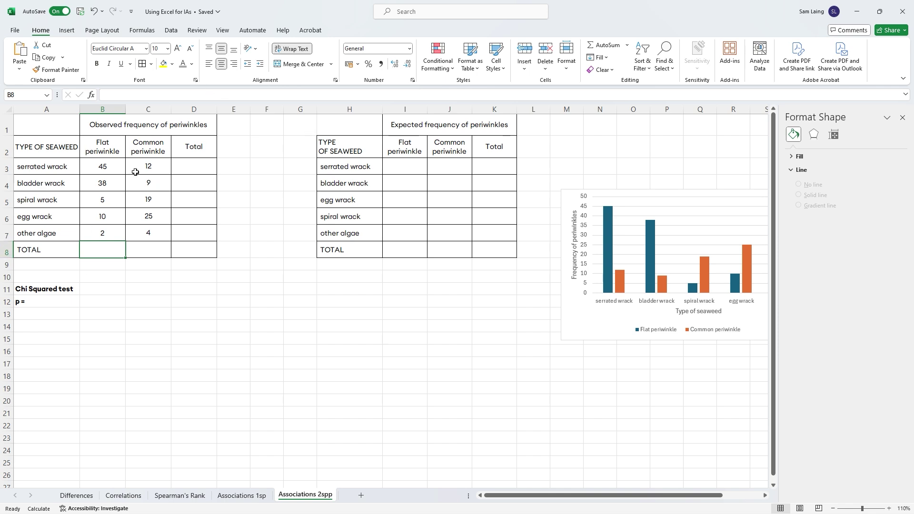
{"action": "type", "text": "="}
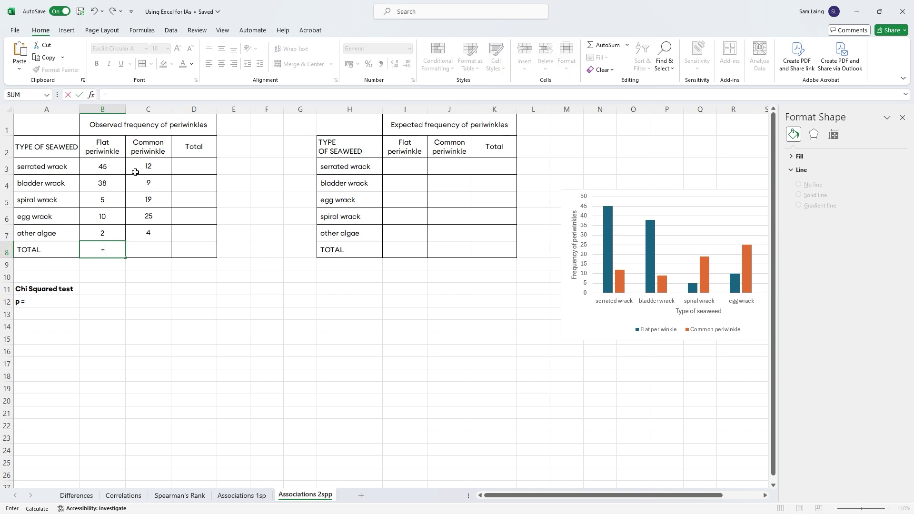
{"action": "type", "text": "sum("}
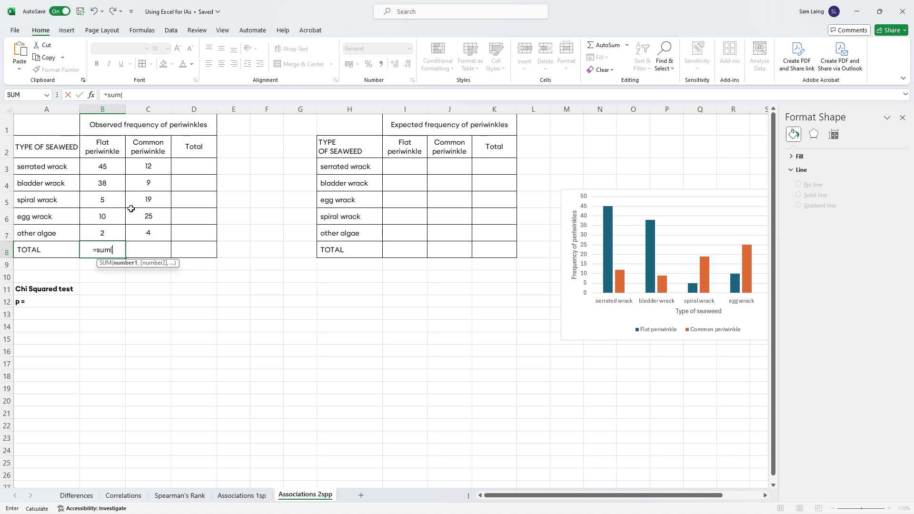
{"action": "left_click_drag", "start_coordinate": [110, 167], "coordinate": [100, 236]}
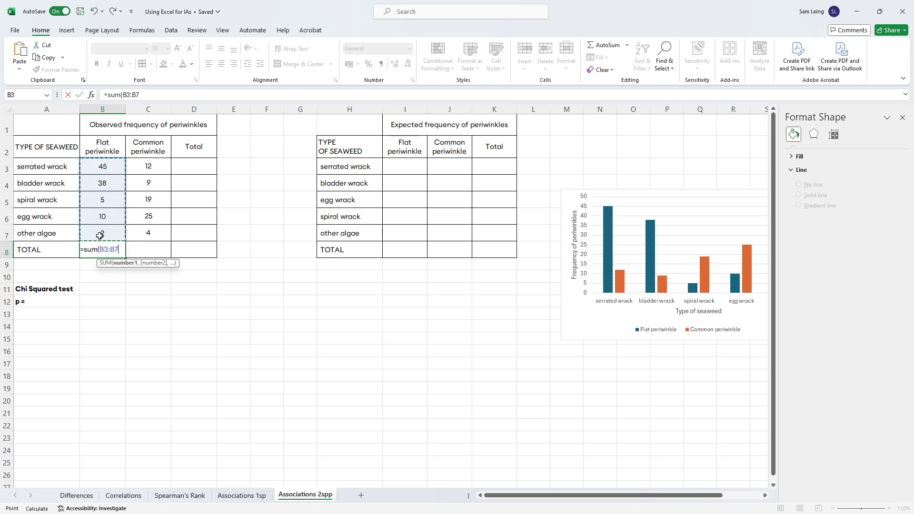
{"action": "type", "text": ")"}
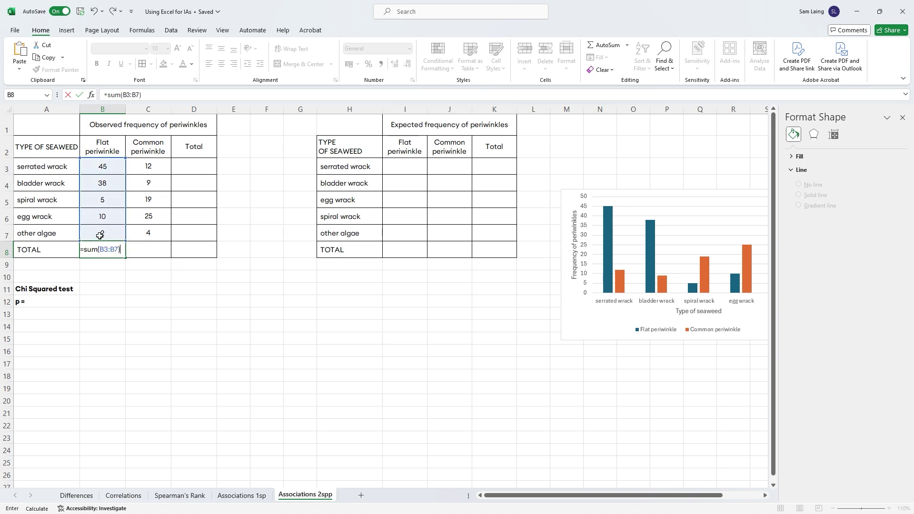
{"action": "key", "text": "Return"}
{"action": "left_click", "coordinate": [101, 249]}
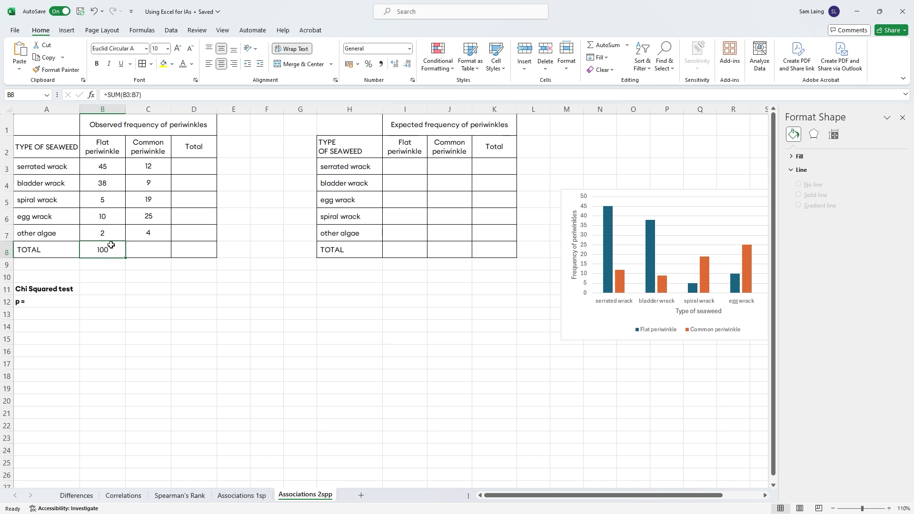
{"action": "left_click_drag", "start_coordinate": [125, 259], "coordinate": [199, 258]}
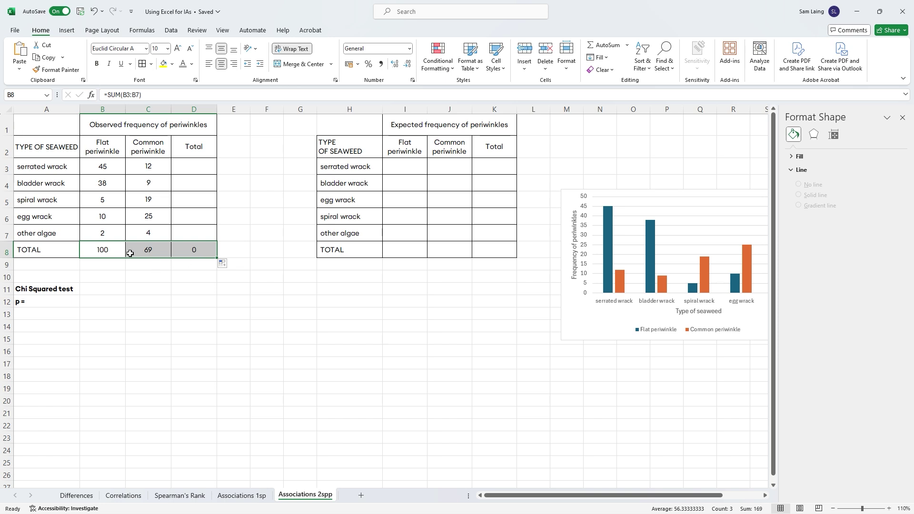
{"action": "left_click", "coordinate": [160, 253]}
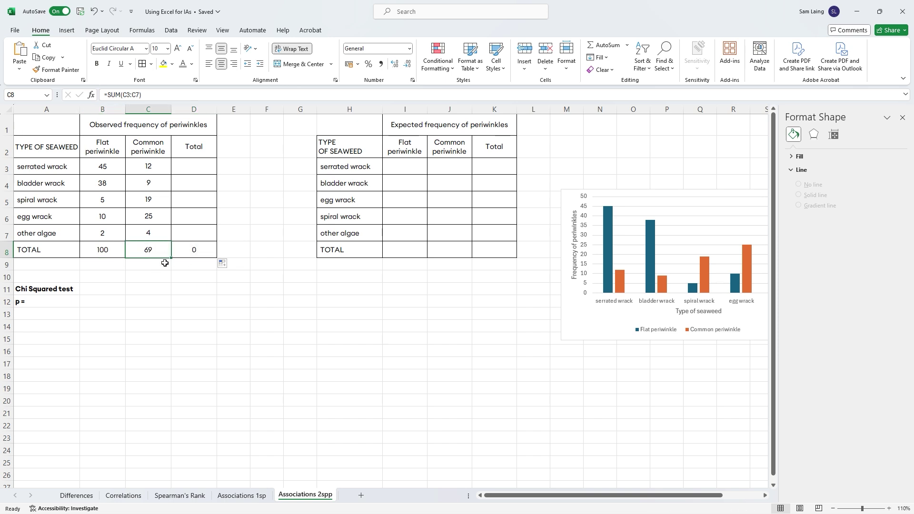
Total the observed serrated wrack row in D3 with =SUM(B3:C3) and fill the formula down to D7
{"action": "left_click", "coordinate": [190, 171]}
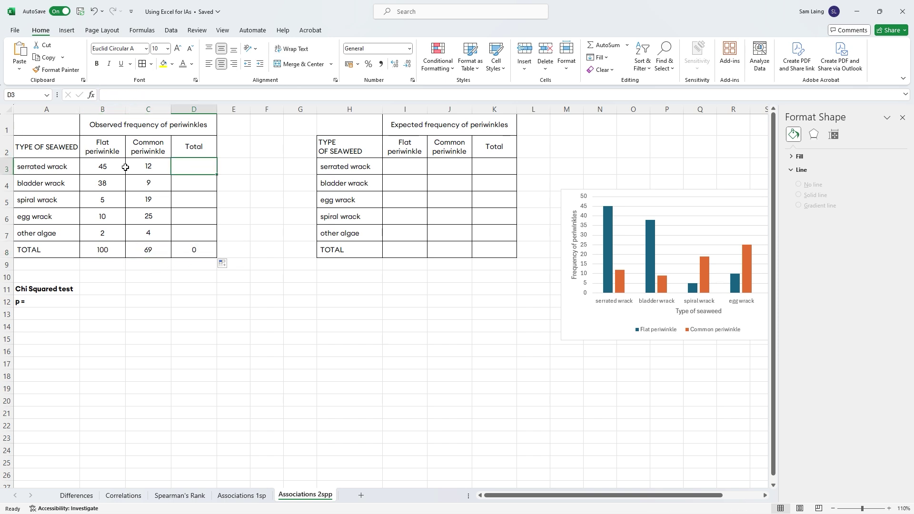
{"action": "type", "text": "=sum("}
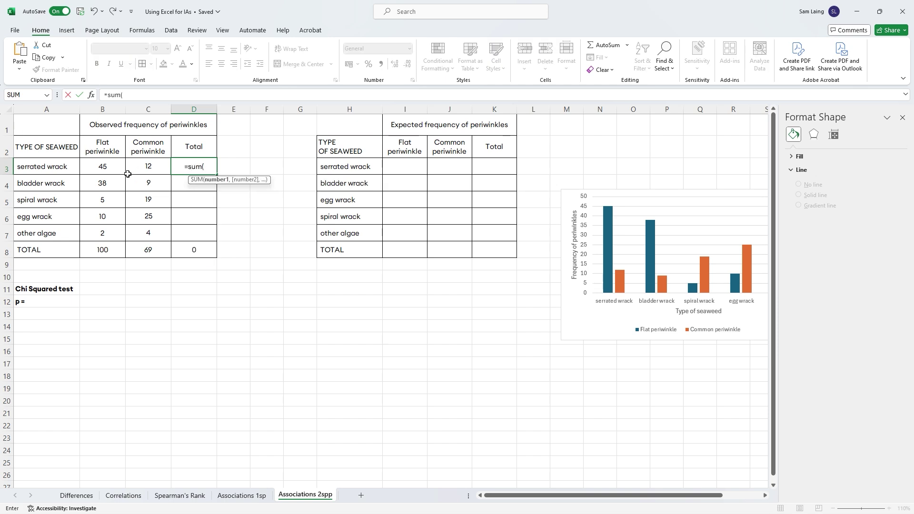
{"action": "left_click_drag", "start_coordinate": [117, 167], "coordinate": [128, 167]}
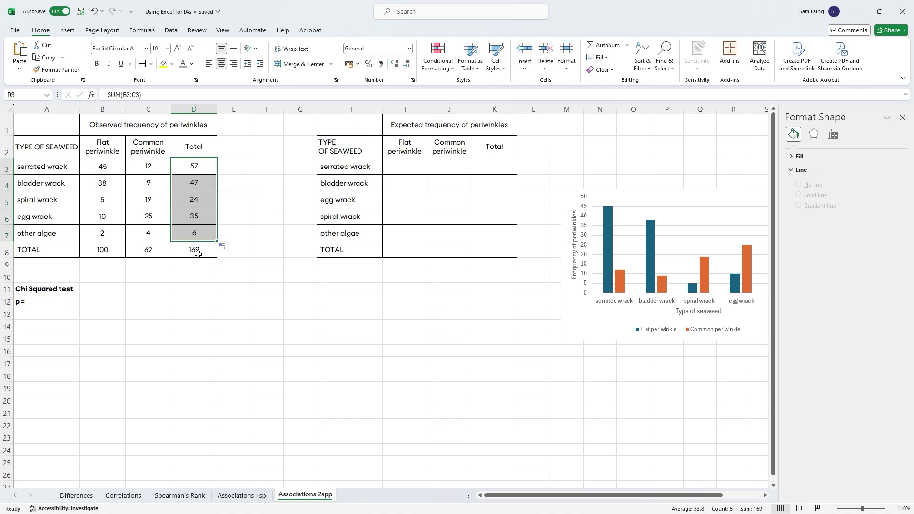
{"action": "left_click", "coordinate": [198, 254]}
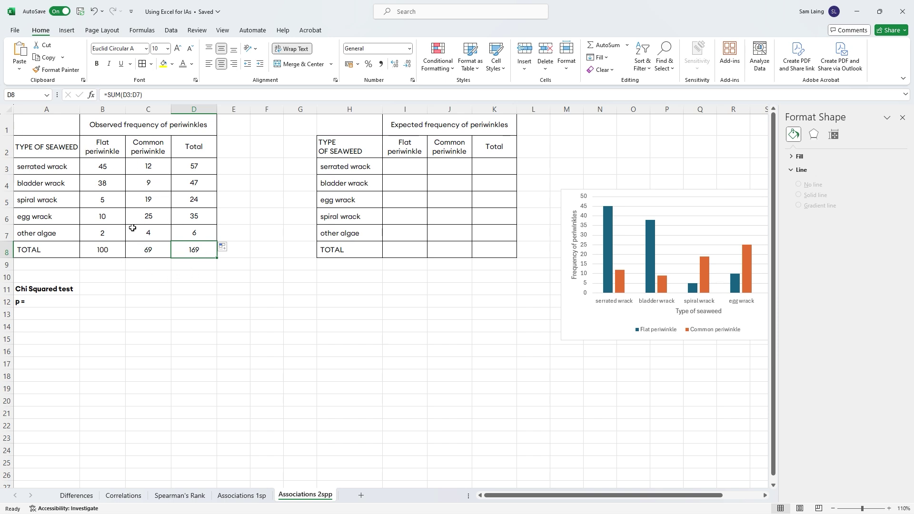
Calculate the expected flat periwinkle frequency on serrated wrack in I3 with =B8*D3/D8, displayed to one decimal place
{"action": "left_click_drag", "start_coordinate": [390, 197], "coordinate": [439, 198]}
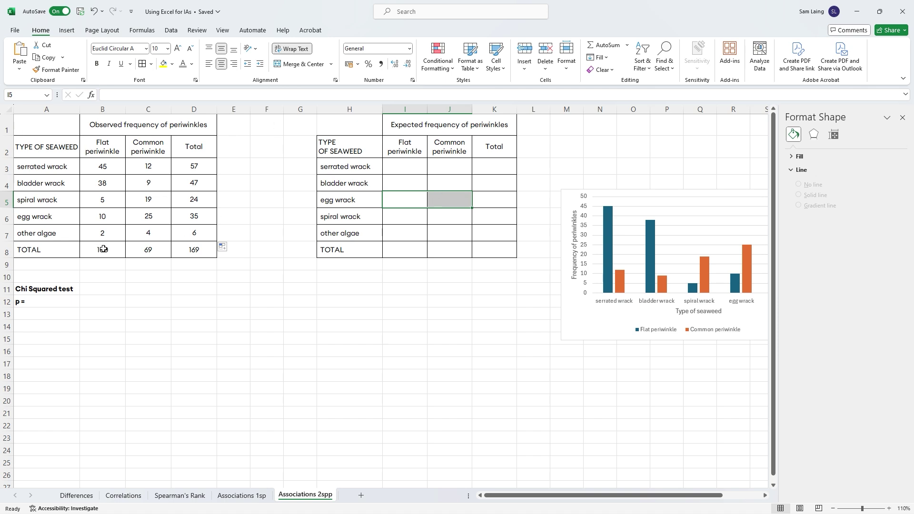
{"action": "left_click", "coordinate": [401, 169]}
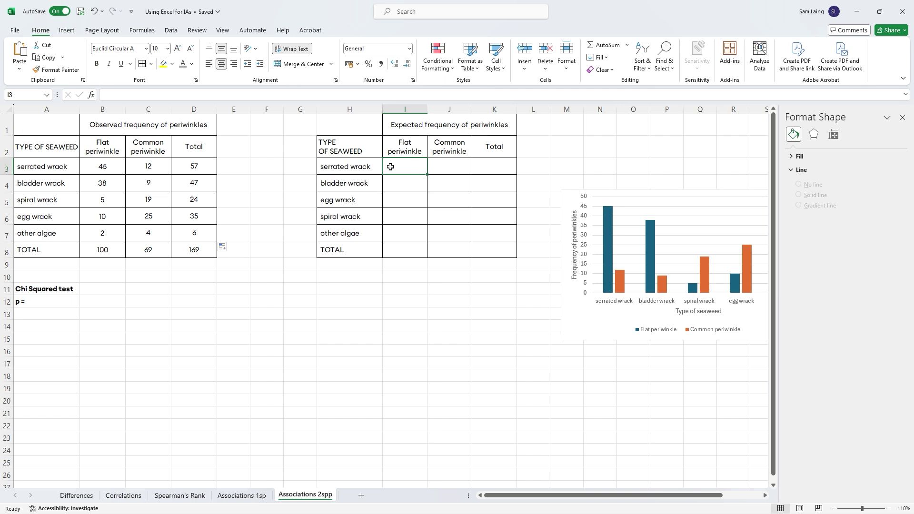
{"action": "type", "text": "="}
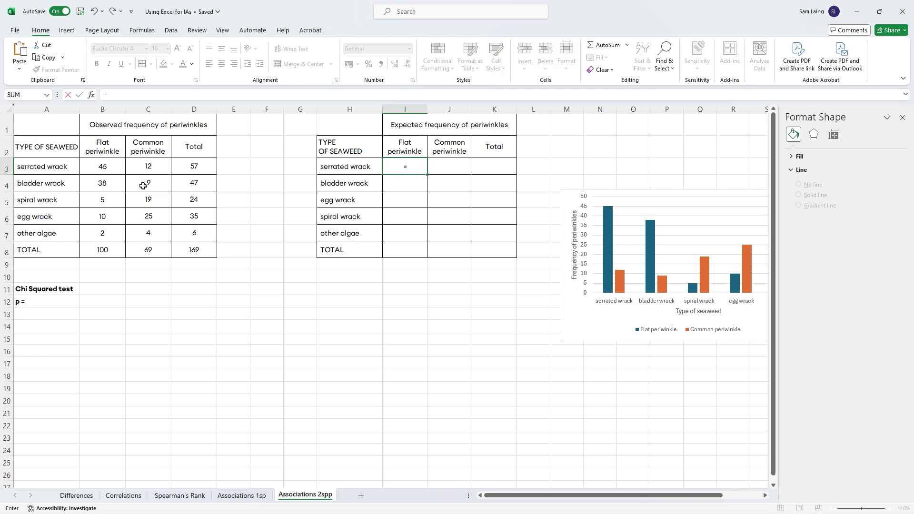
{"action": "left_click", "coordinate": [98, 251]}
{"action": "type", "text": "*"}
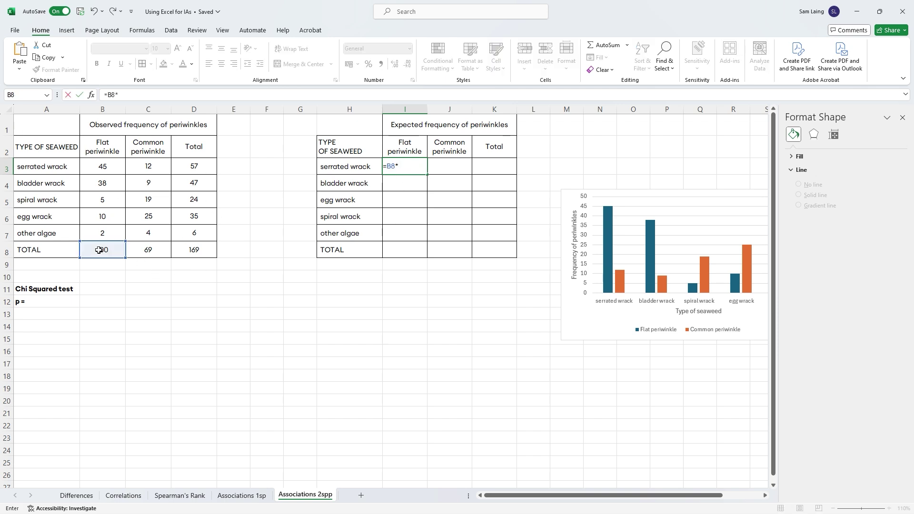
{"action": "left_click", "coordinate": [181, 166]}
{"action": "type", "text": "/"}
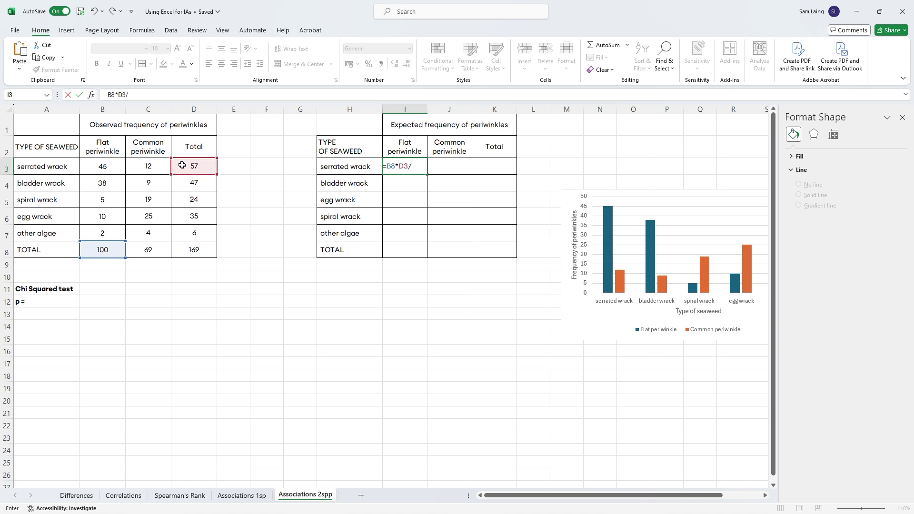
{"action": "left_click", "coordinate": [187, 251]}
{"action": "key", "text": "Return"}
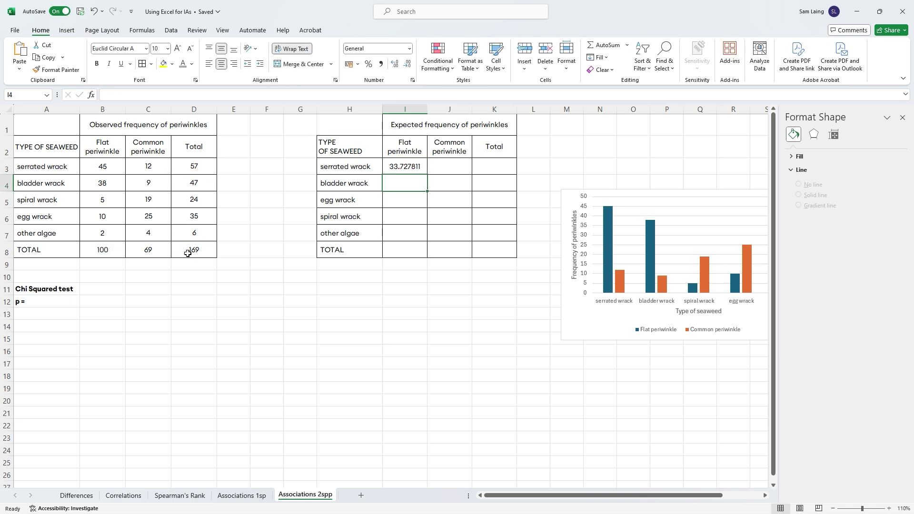
{"action": "left_click", "coordinate": [414, 168]}
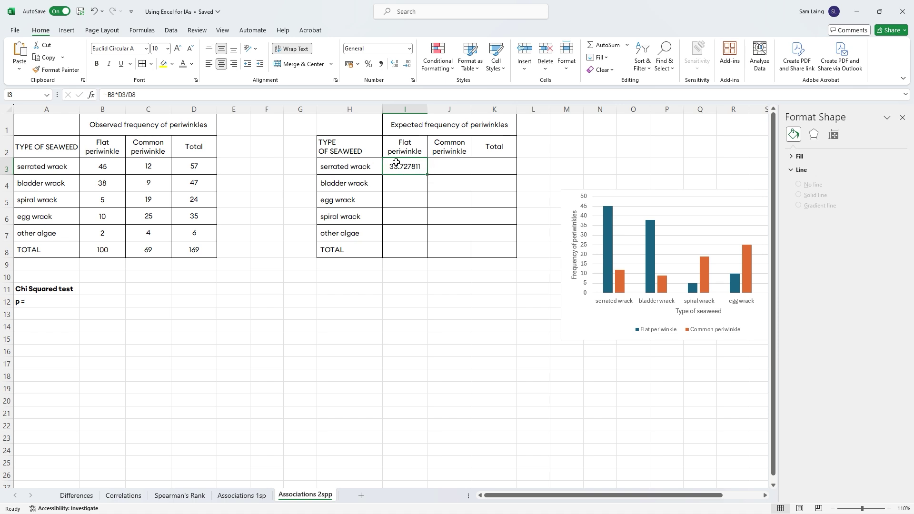
{"action": "left_click", "coordinate": [407, 64]}
Lock column D in the I3 formula as =B8*$D3/$D8 and fill it across to J3
{"action": "left_click", "coordinate": [123, 93]}
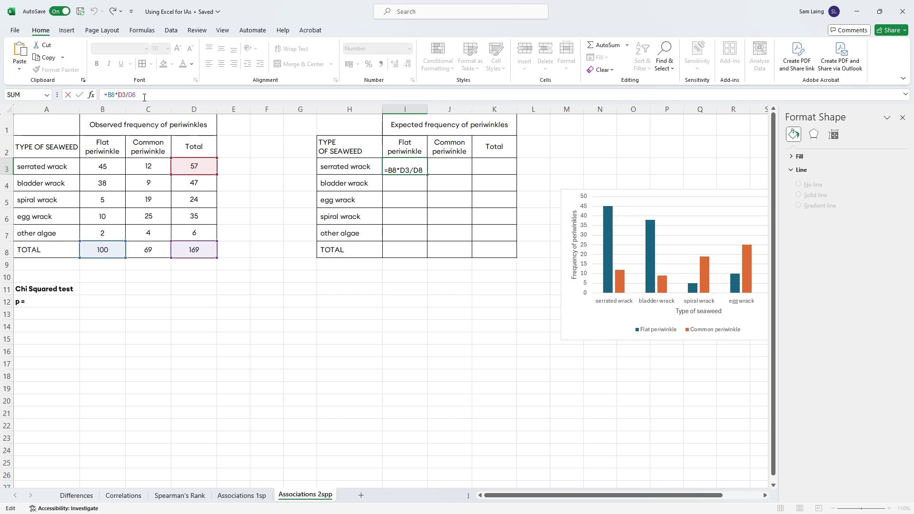
{"action": "type", "text": "$"}
{"action": "left_click", "coordinate": [132, 97]}
{"action": "type", "text": "$"}
{"action": "key", "text": "Return"}
{"action": "left_click", "coordinate": [400, 167]}
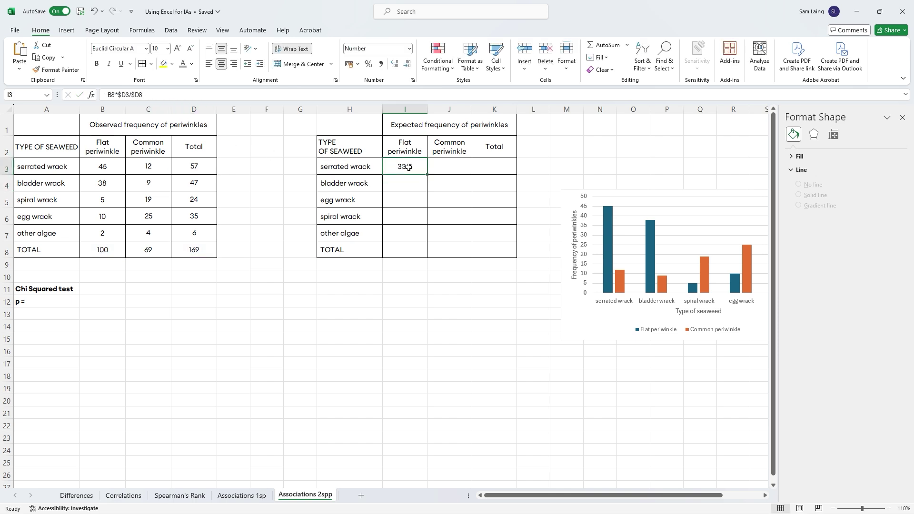
{"action": "left_click_drag", "start_coordinate": [427, 175], "coordinate": [461, 175]}
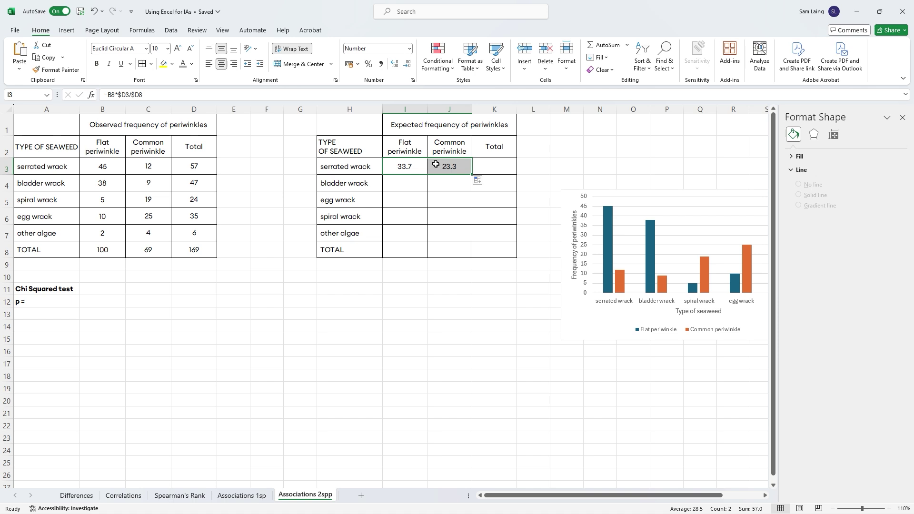
Lock the total row references in the I3 formula so that it reads =B$8*$D3/$D$8
{"action": "left_click", "coordinate": [412, 169]}
{"action": "left_click", "coordinate": [112, 95]}
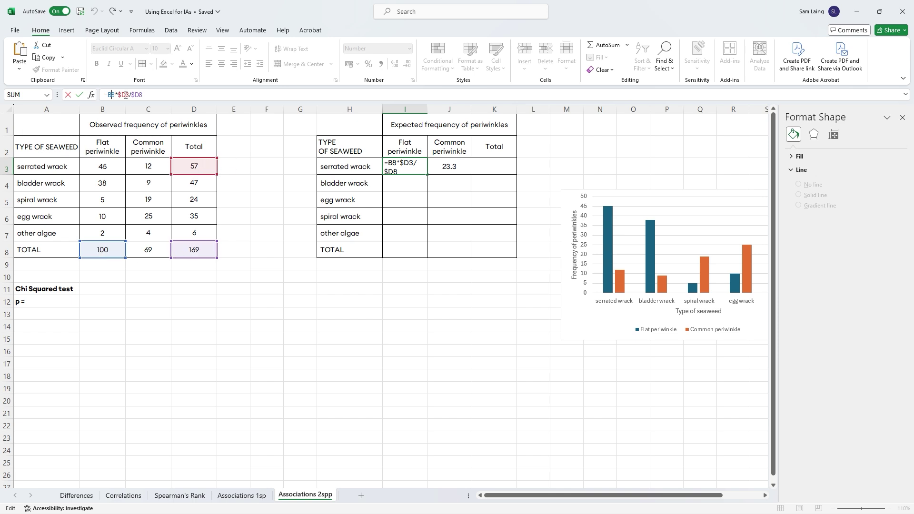
{"action": "type", "text": "$"}
{"action": "left_click", "coordinate": [125, 95]}
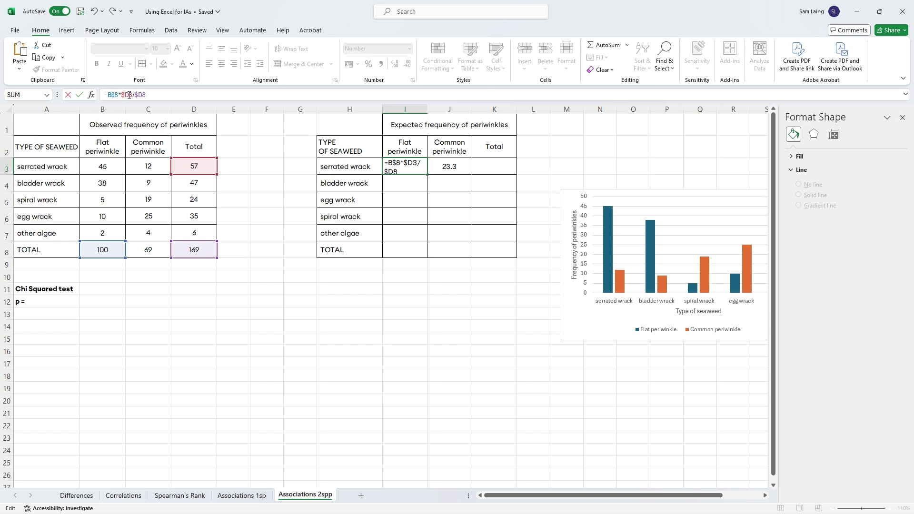
{"action": "left_click", "coordinate": [143, 97]}
{"action": "type", "text": "$"}
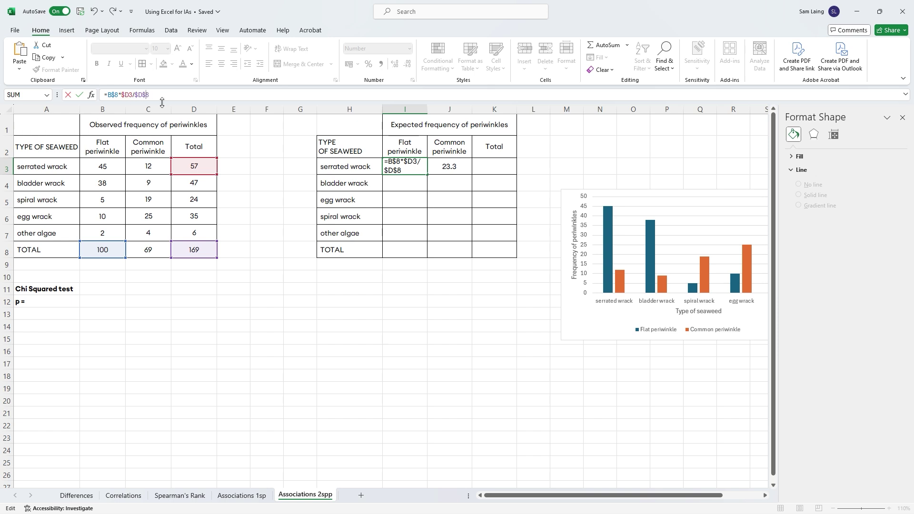
{"action": "key", "text": "Return"}
Change the J3 formula to =C$8*$D3/$D$8 and fill the expected frequency formulas in I3:J3 down to row 7
{"action": "left_click", "coordinate": [442, 164]}
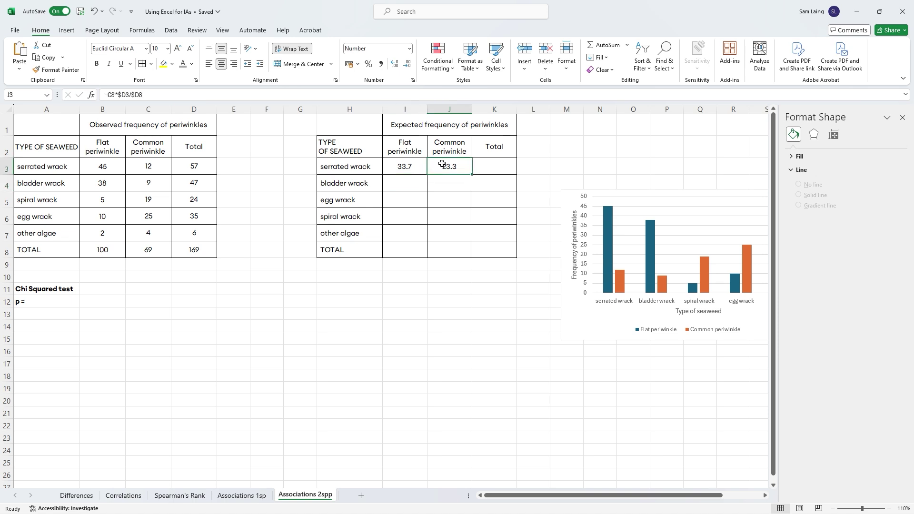
{"action": "left_click", "coordinate": [115, 95]}
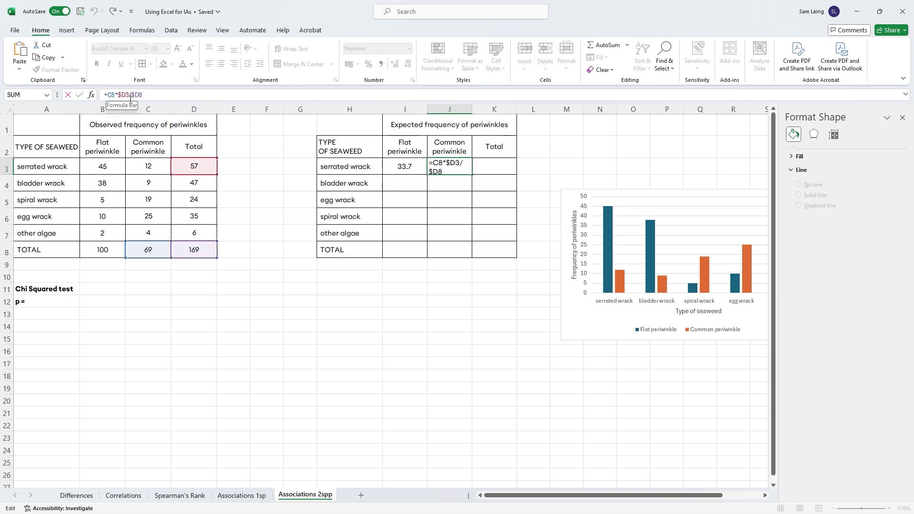
{"action": "type", "text": "$"}
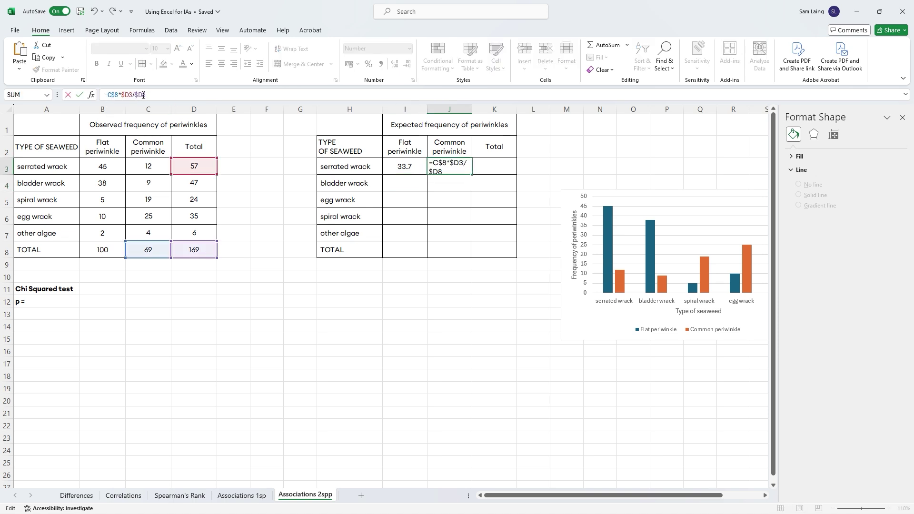
{"action": "key", "text": "Return"}
{"action": "left_click_drag", "start_coordinate": [404, 167], "coordinate": [471, 238]}
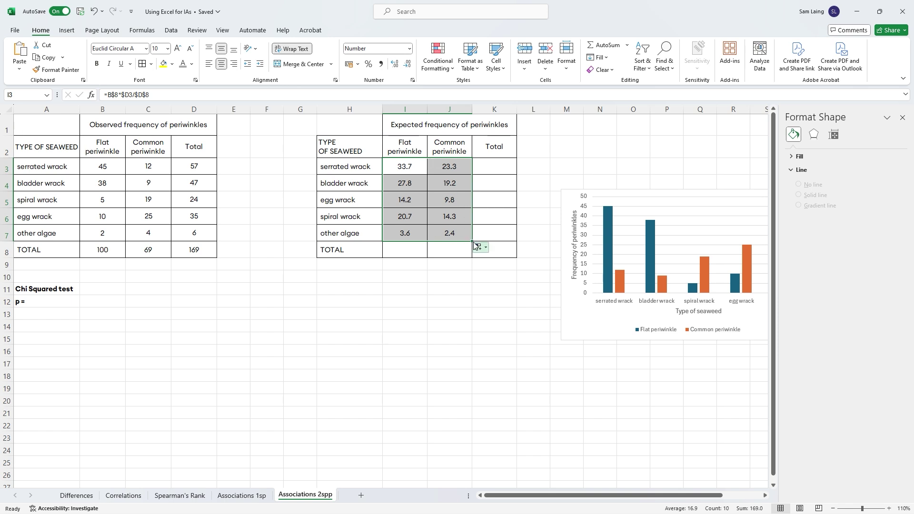
Check which cells the filled expected frequency formula in J7 refers to
{"action": "left_click", "coordinate": [442, 233]}
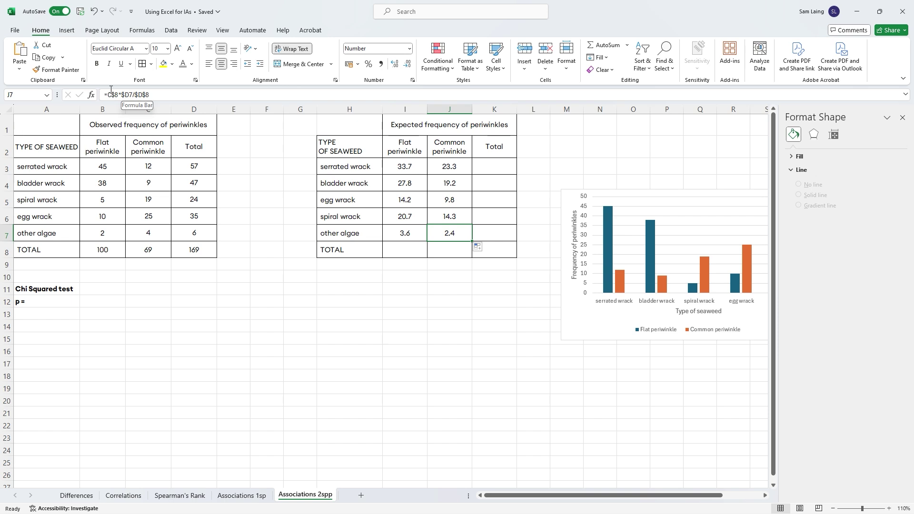
{"action": "left_click", "coordinate": [161, 95]}
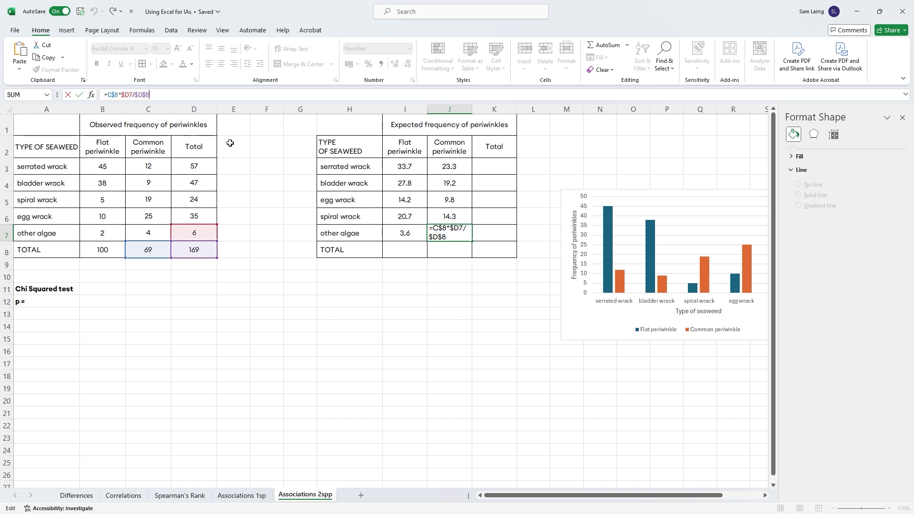
{"action": "key", "text": "Return"}
Copy the observed totals' formulas from D3:D8 into K3:K8 of the expected frequency table and check the cell references in K3
{"action": "left_click_drag", "start_coordinate": [203, 167], "coordinate": [197, 249]}
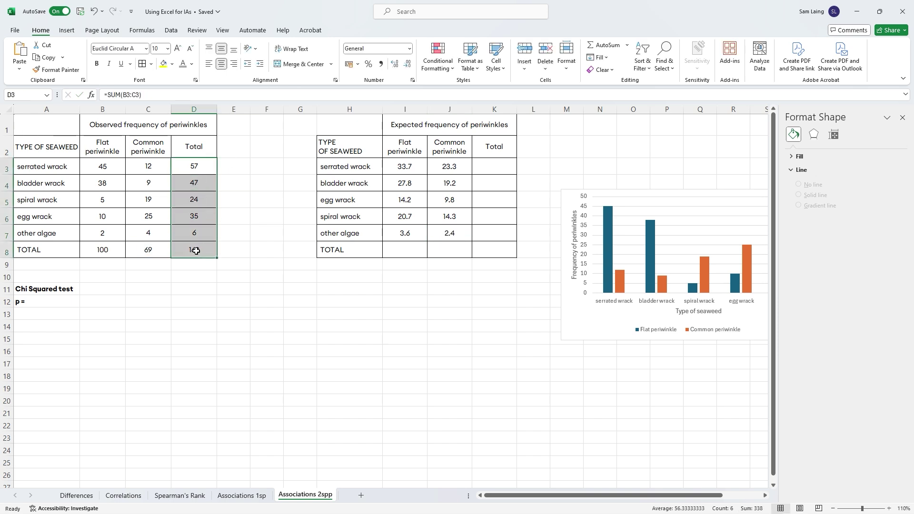
{"action": "left_click", "coordinate": [511, 164]}
{"action": "left_click_drag", "start_coordinate": [215, 165], "coordinate": [210, 249]}
{"action": "key", "text": "ctrl+c"}
{"action": "left_click", "coordinate": [501, 167]}
{"action": "key", "text": "ctrl+v"}
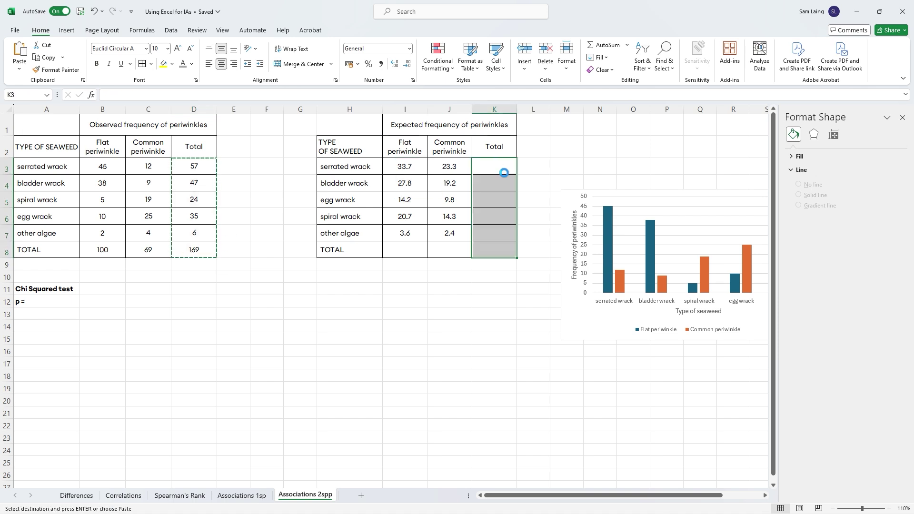
{"action": "left_click", "coordinate": [513, 172]}
{"action": "double_click", "coordinate": [510, 170]}
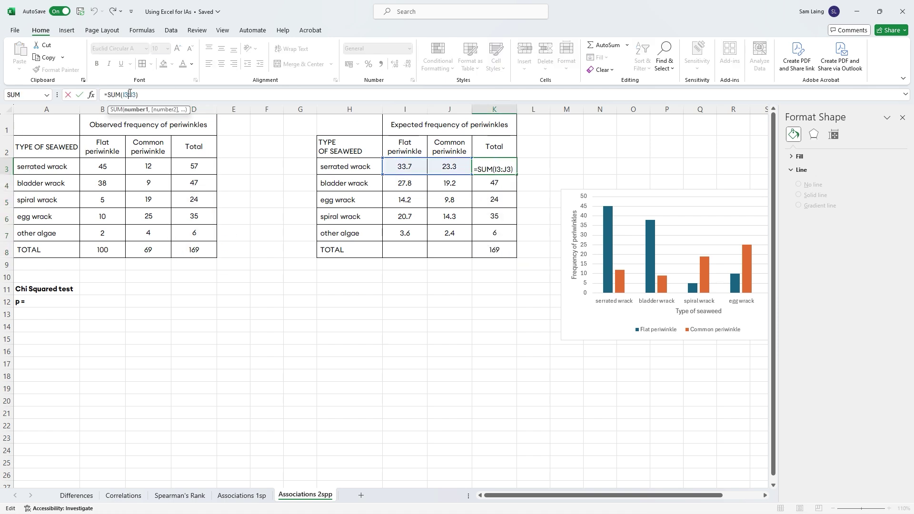
Copy the observed column totals' formulas from B8:C8 into I8:J8 of the expected frequency table
{"action": "left_click", "coordinate": [501, 184]}
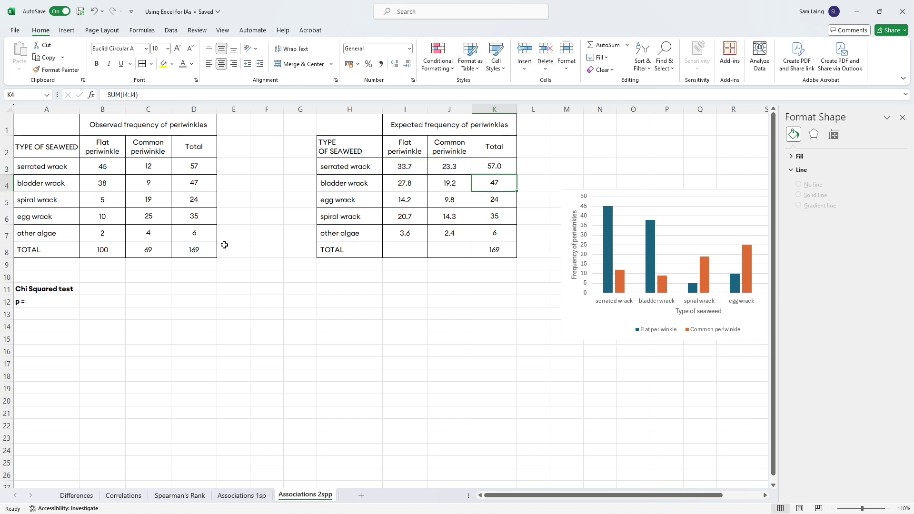
{"action": "left_click_drag", "start_coordinate": [109, 252], "coordinate": [168, 251]}
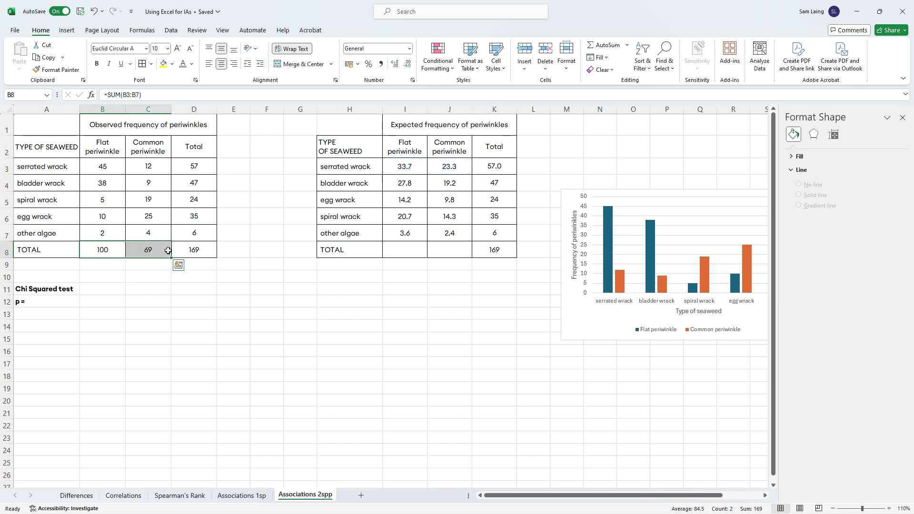
{"action": "key", "text": "ctrl+c"}
{"action": "left_click", "coordinate": [416, 251]}
{"action": "key", "text": "ctrl+v"}
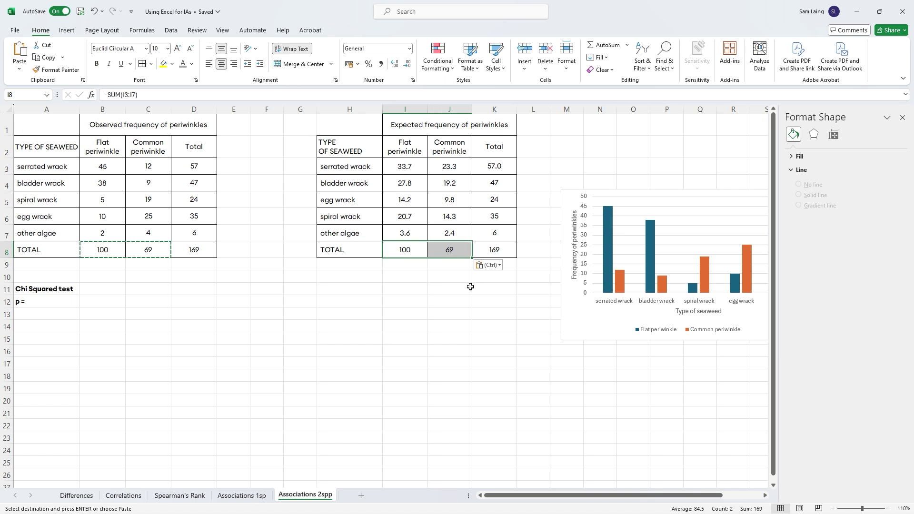
Compare the totals of the expected and observed tables, and the expected frequencies in I3:J7 with the observed ones in B3:C7
{"action": "left_click", "coordinate": [502, 164]}
{"action": "left_click_drag", "start_coordinate": [502, 164], "coordinate": [499, 253]}
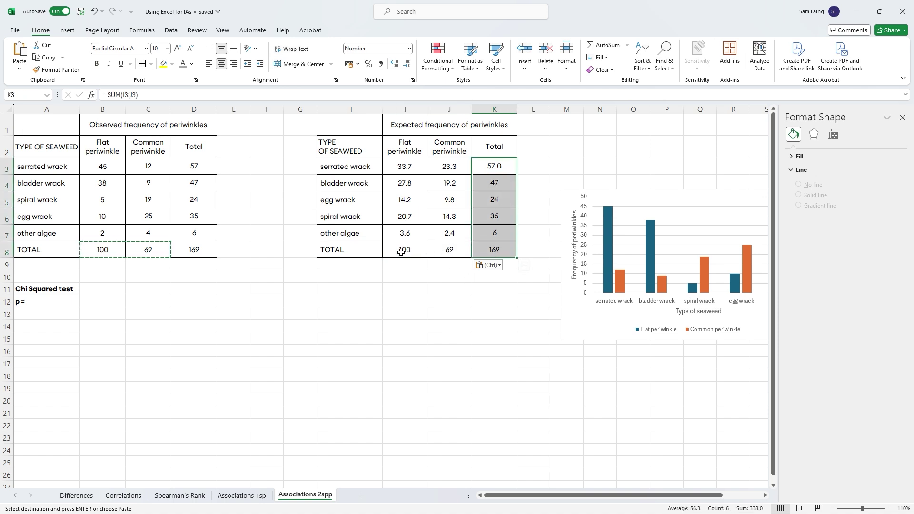
{"action": "left_click_drag", "start_coordinate": [200, 251], "coordinate": [103, 233]}
{"action": "left_click", "coordinate": [221, 202]}
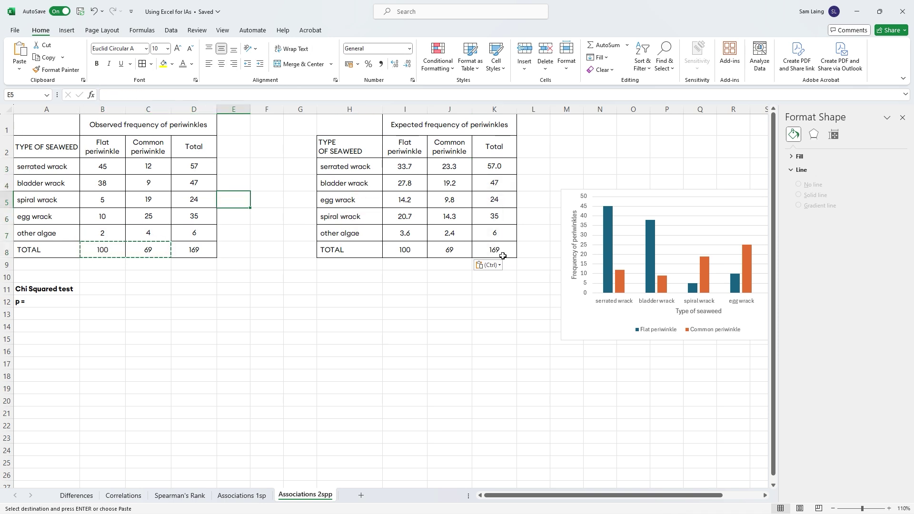
{"action": "left_click_drag", "start_coordinate": [445, 172], "coordinate": [403, 234]}
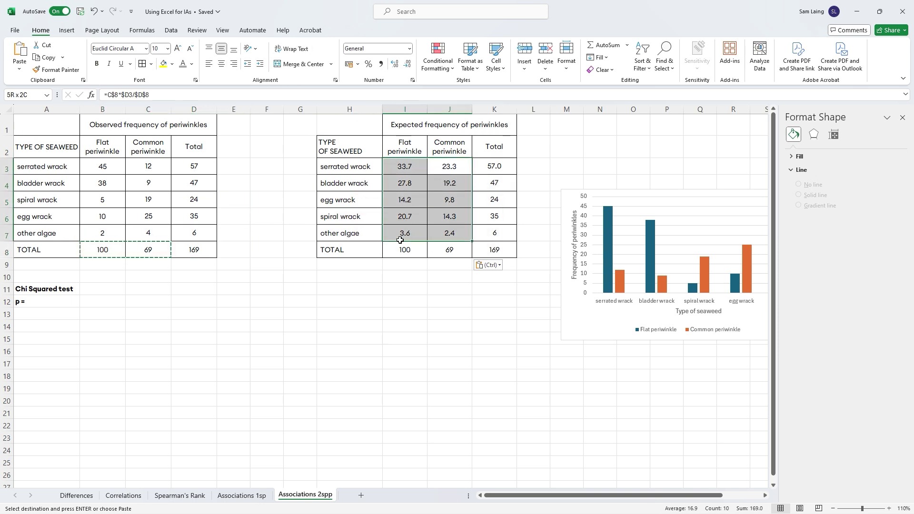
{"action": "left_click_drag", "start_coordinate": [147, 167], "coordinate": [105, 238]}
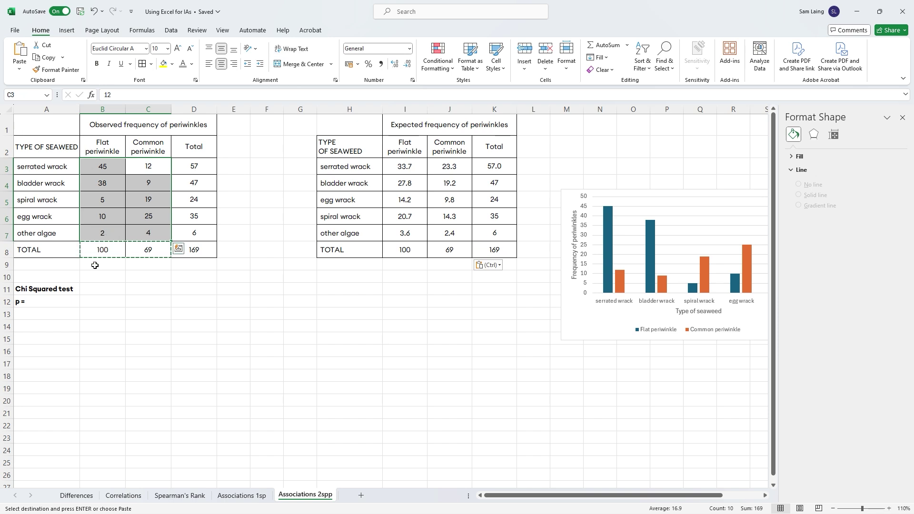
Calculate the chi-squared test p-value in B12 with =CHISQ.TEST(B3:C7,I3:J7)
{"action": "left_click", "coordinate": [114, 305]}
{"action": "key", "text": "Escape"}
{"action": "type", "text": "=chi"}
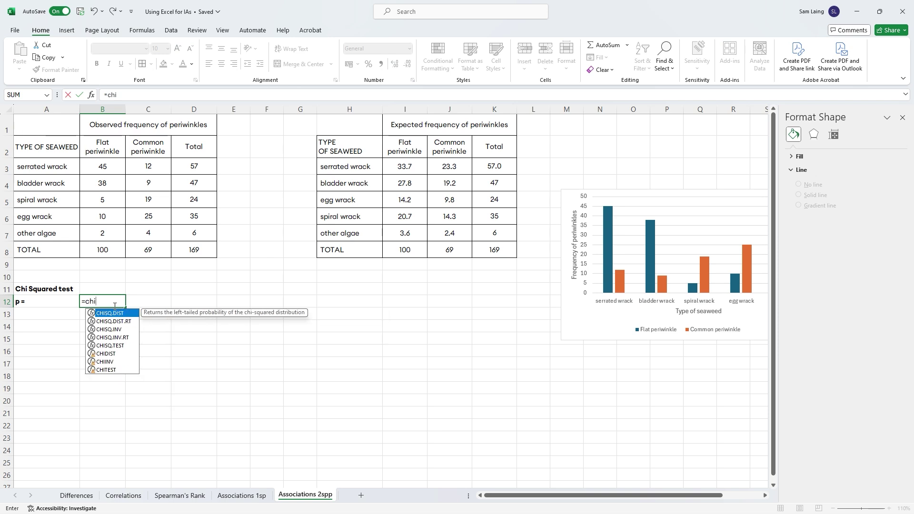
{"action": "type", "text": "sq.test("}
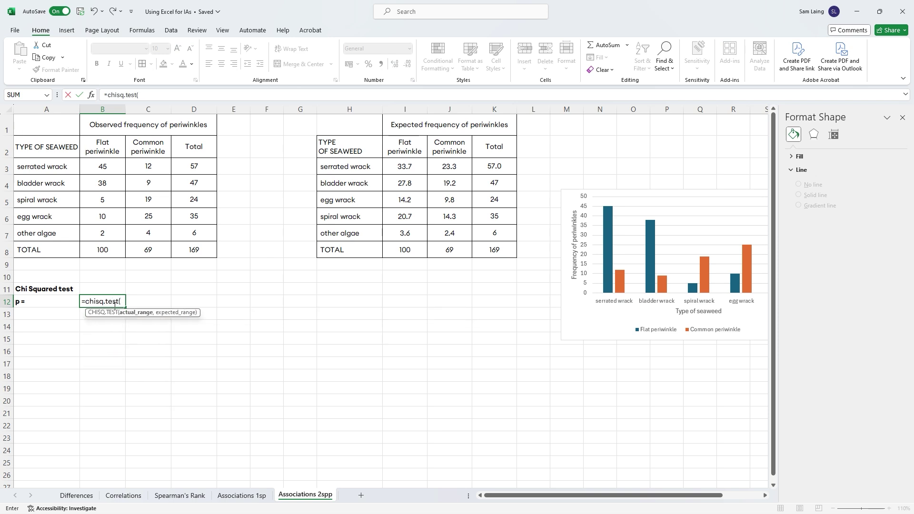
{"action": "left_click_drag", "start_coordinate": [104, 165], "coordinate": [153, 238]}
{"action": "type", "text": ","}
{"action": "left_click_drag", "start_coordinate": [397, 168], "coordinate": [436, 231]}
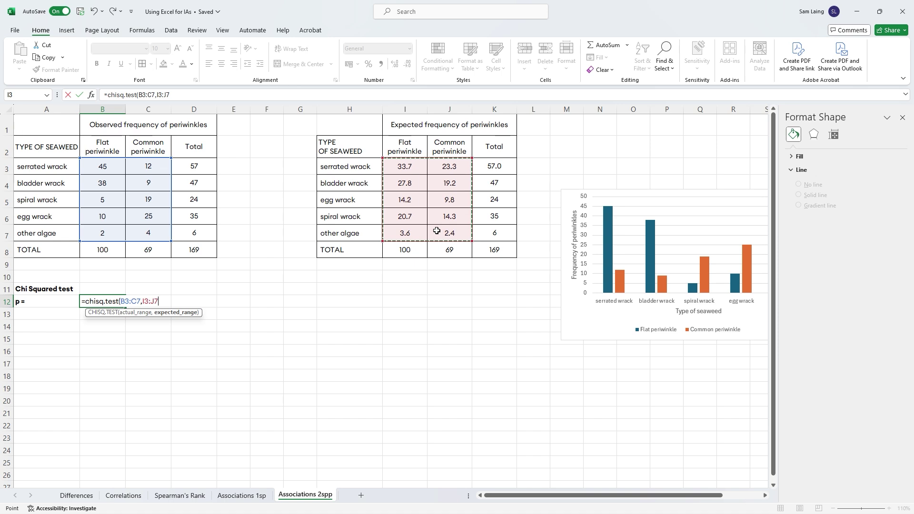
{"action": "type", "text": ")"}
{"action": "key", "text": "Return"}
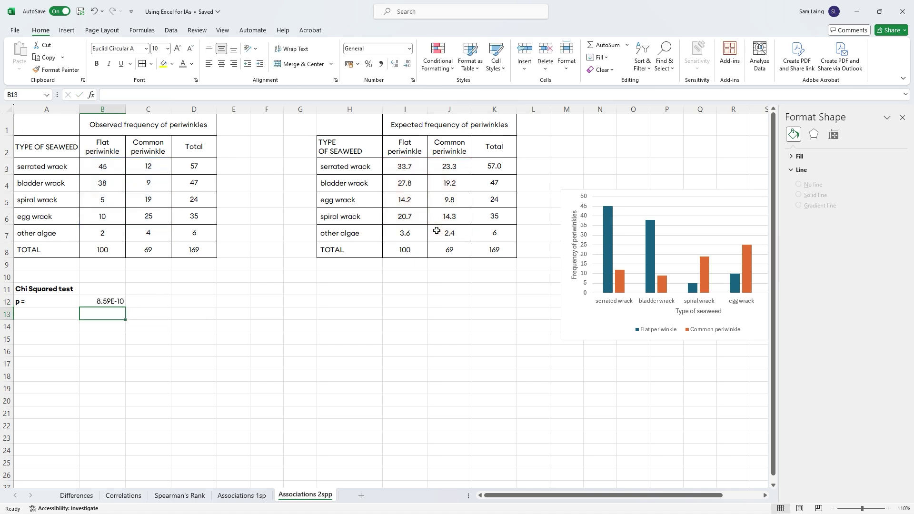